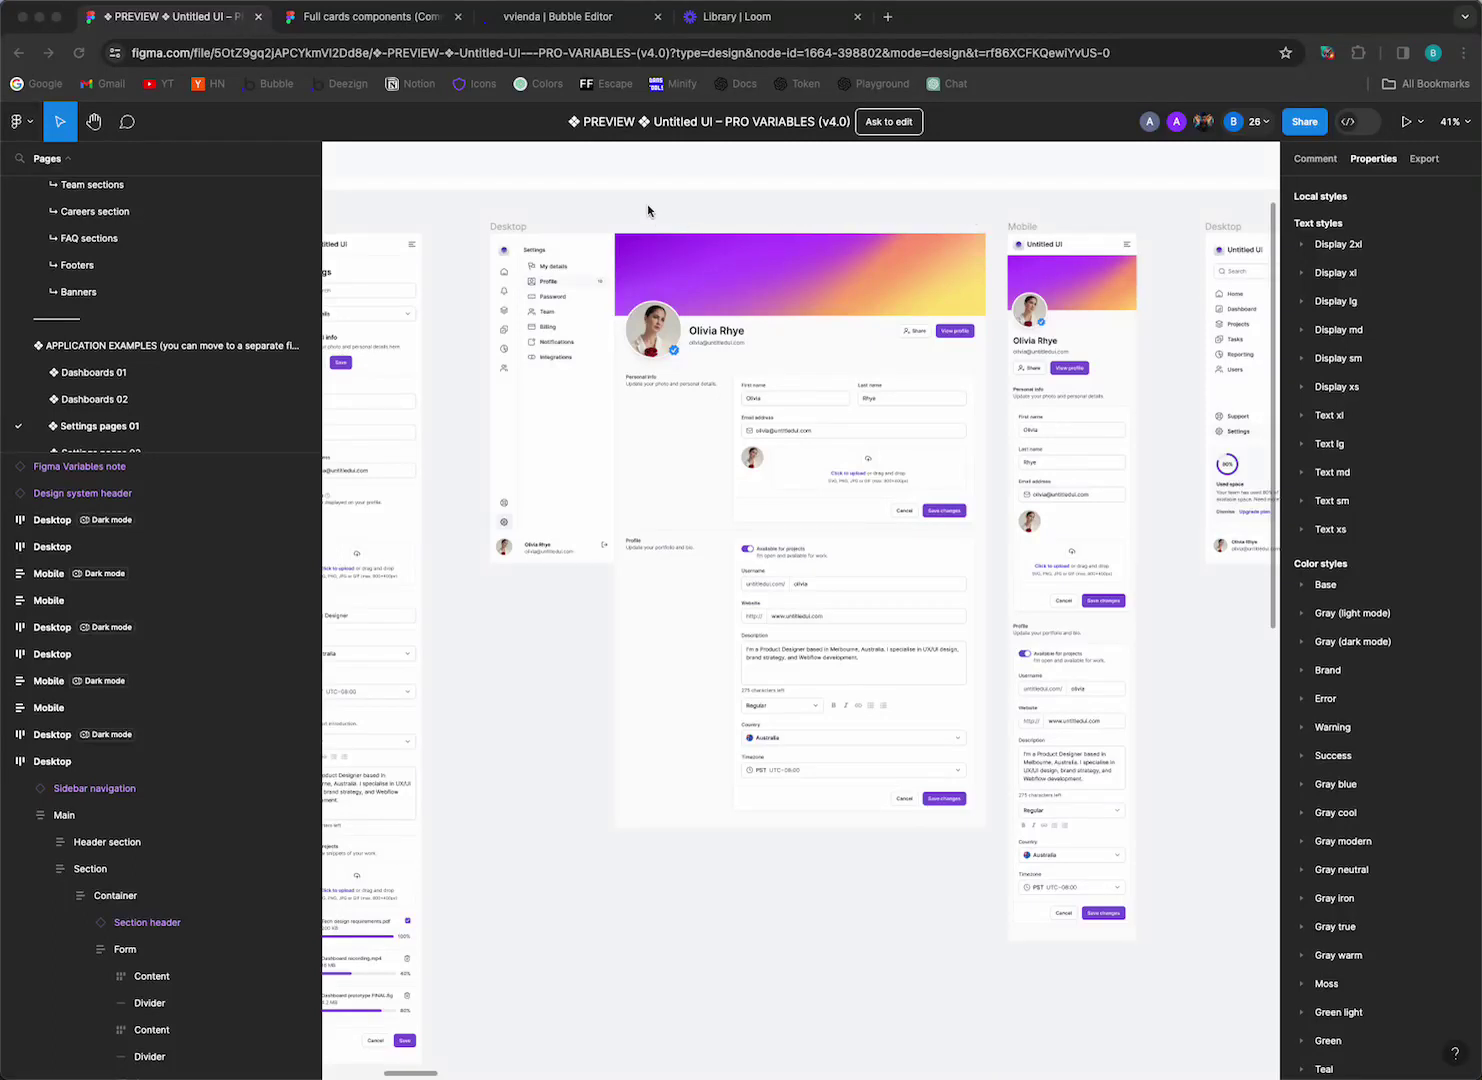
- Put the Figma file in Dev Mode and launch the Deezign plugin from Plugins
left_click(1357, 124)
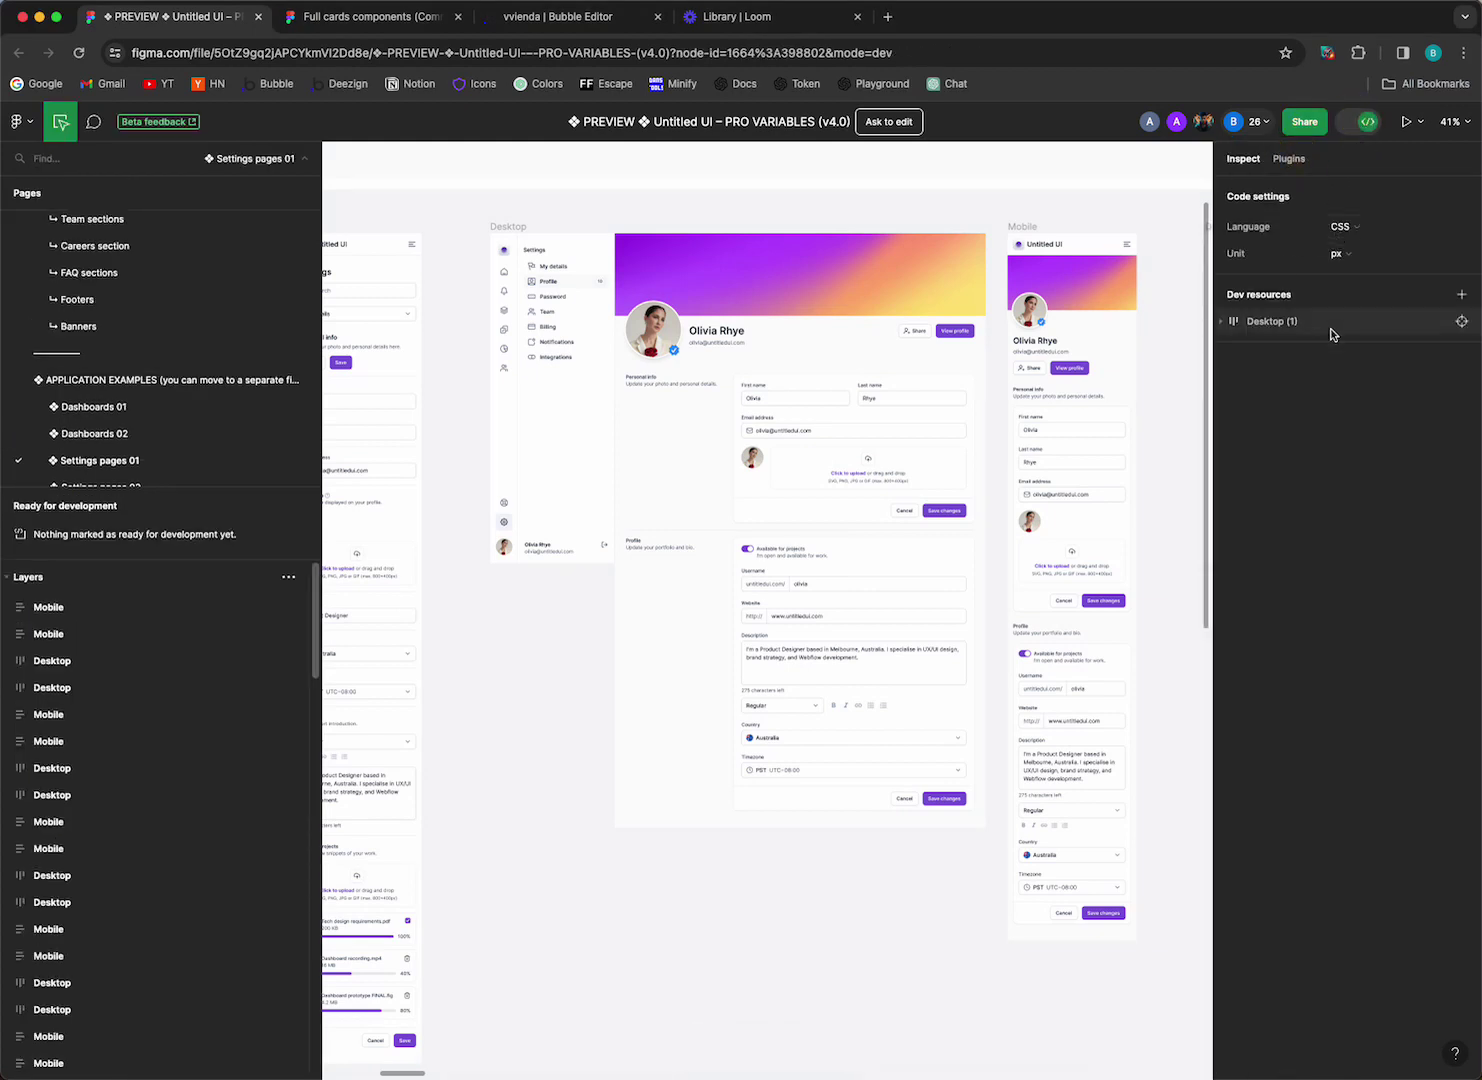
left_click(1297, 163)
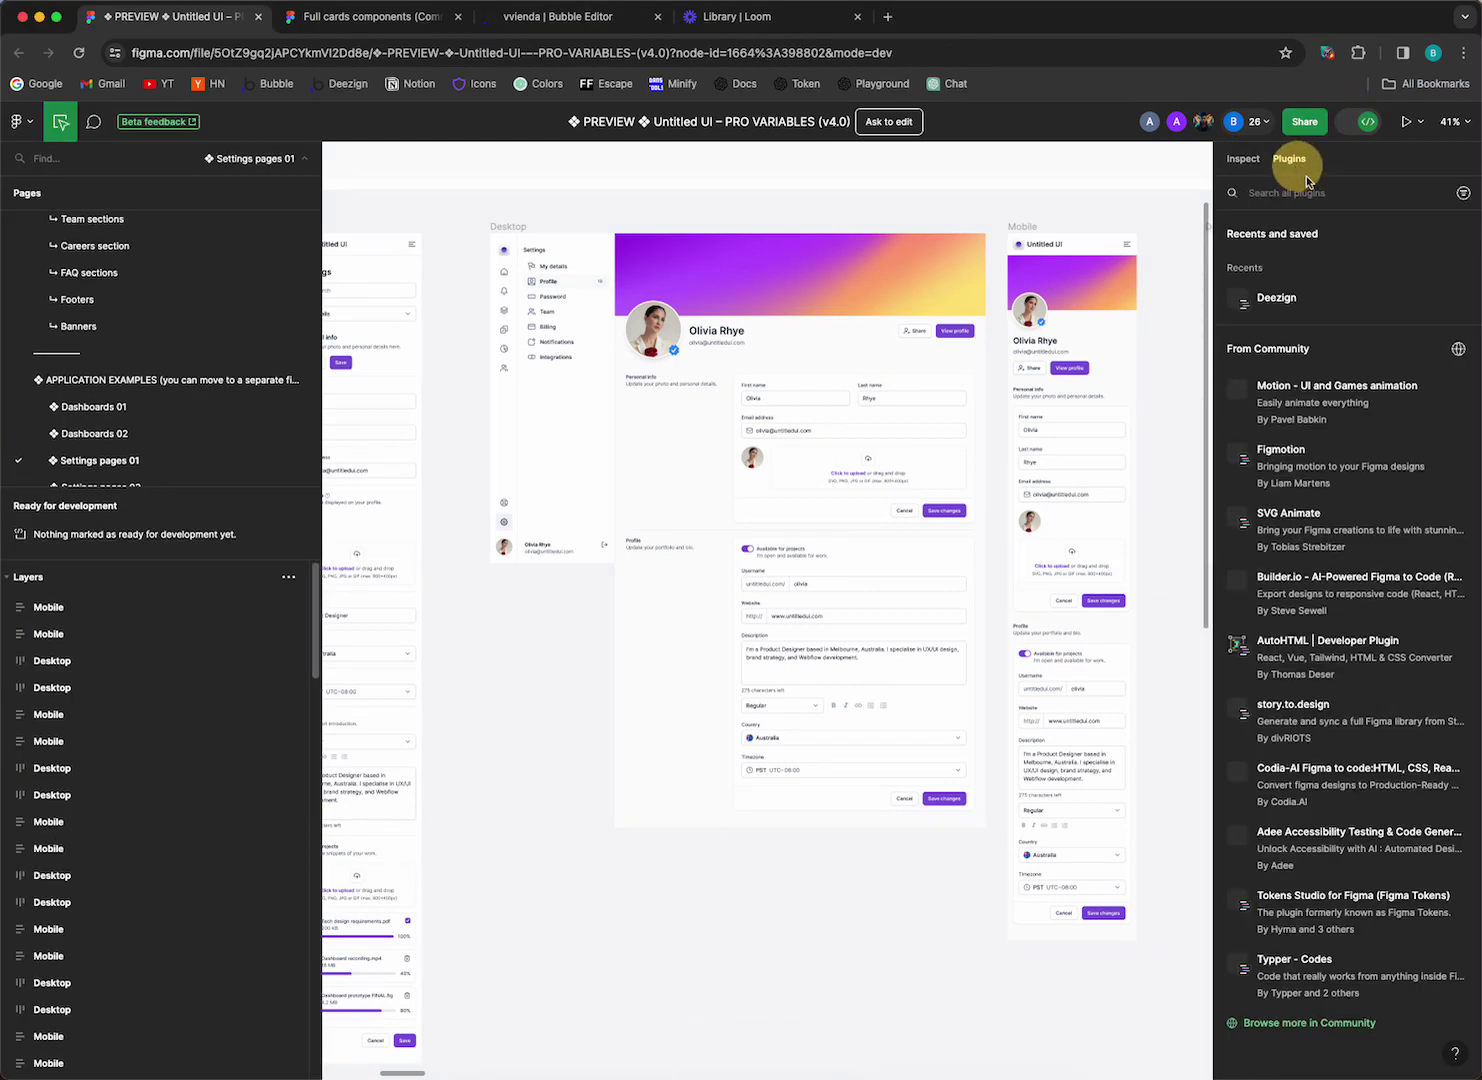
left_click(1325, 300)
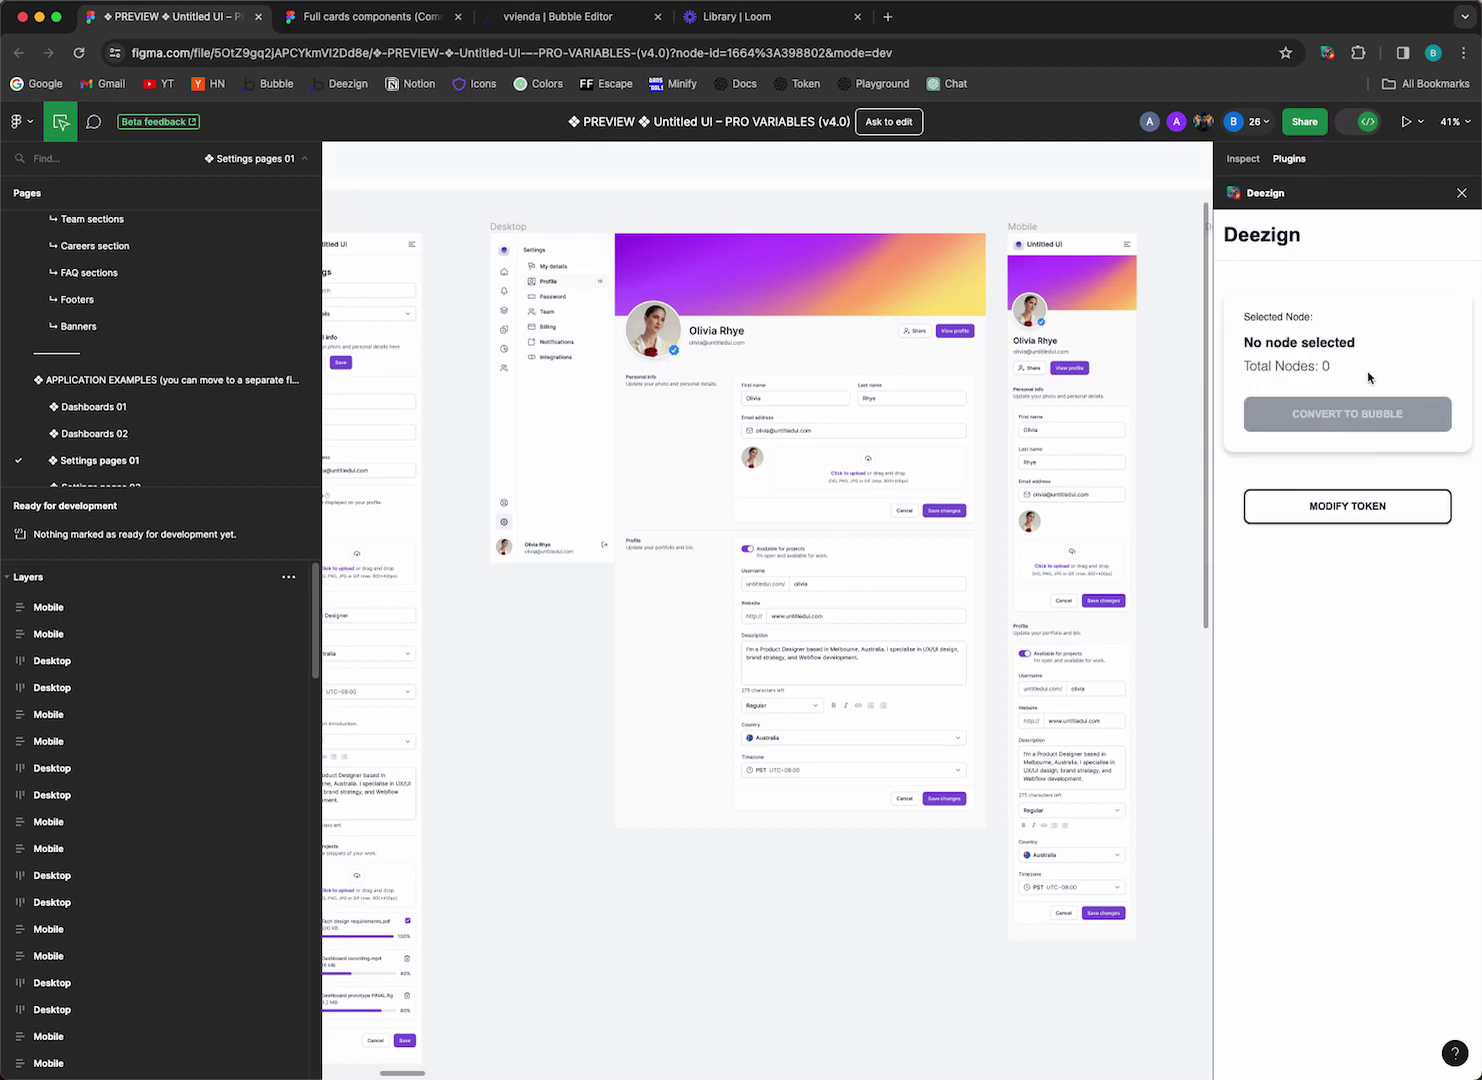
- Convert the 281-node Desktop frame to Bubble with Deezign, then go to the Bubble Editor demo page
left_click(512, 226)
left_click(513, 226)
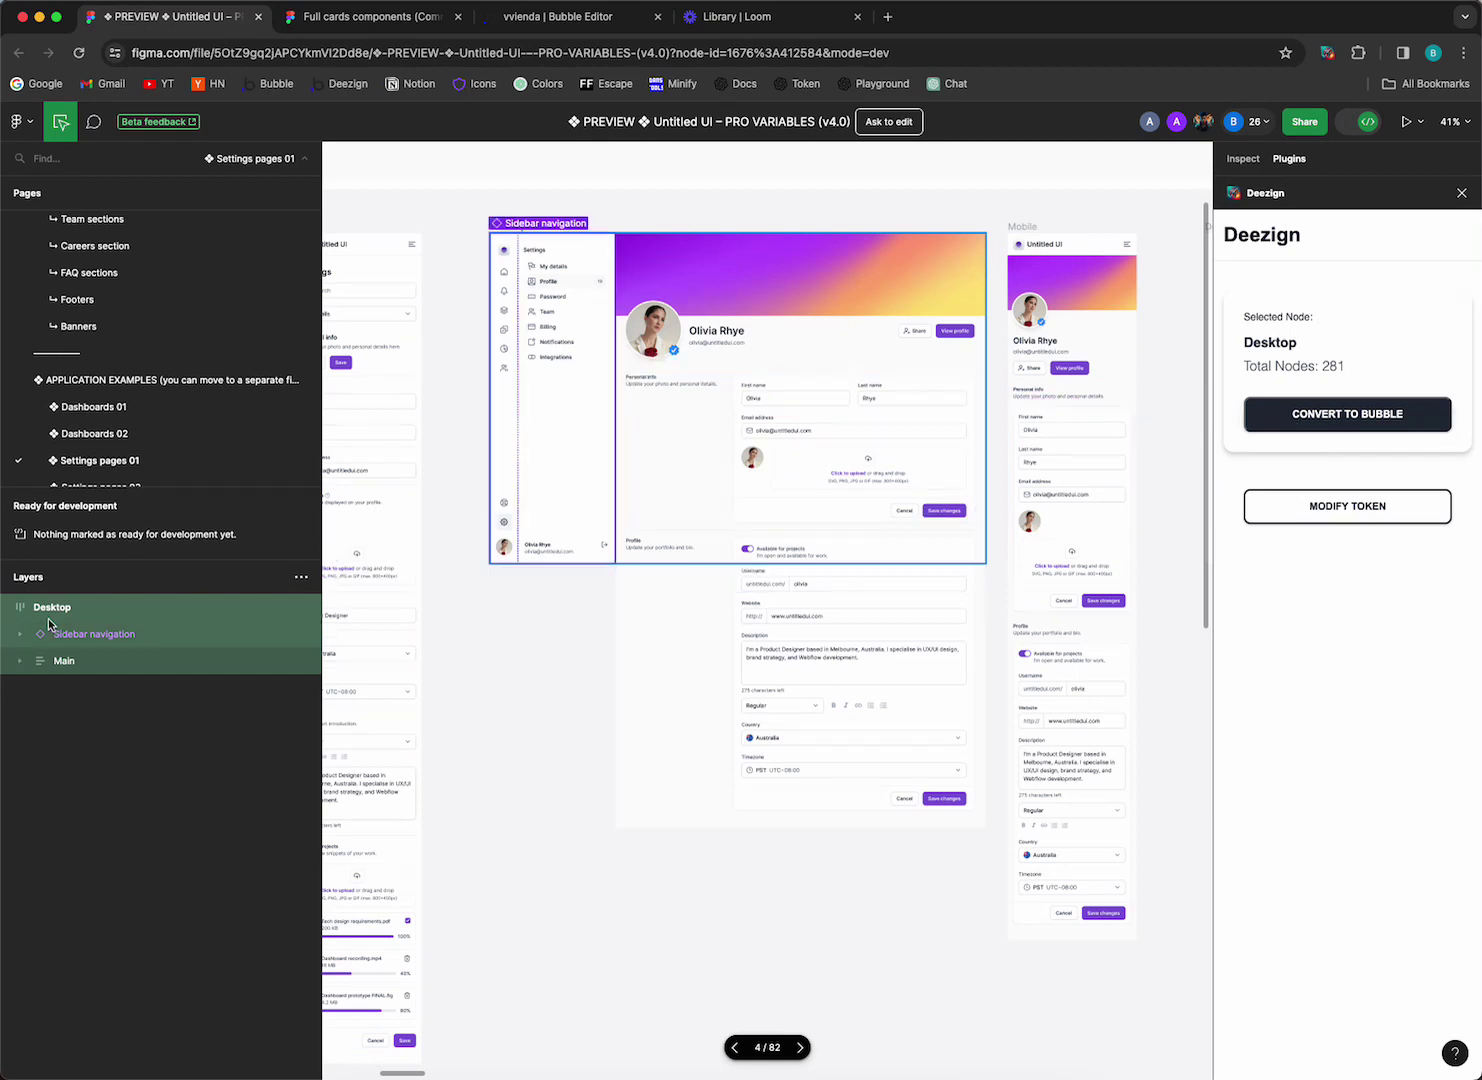
left_click(1340, 413)
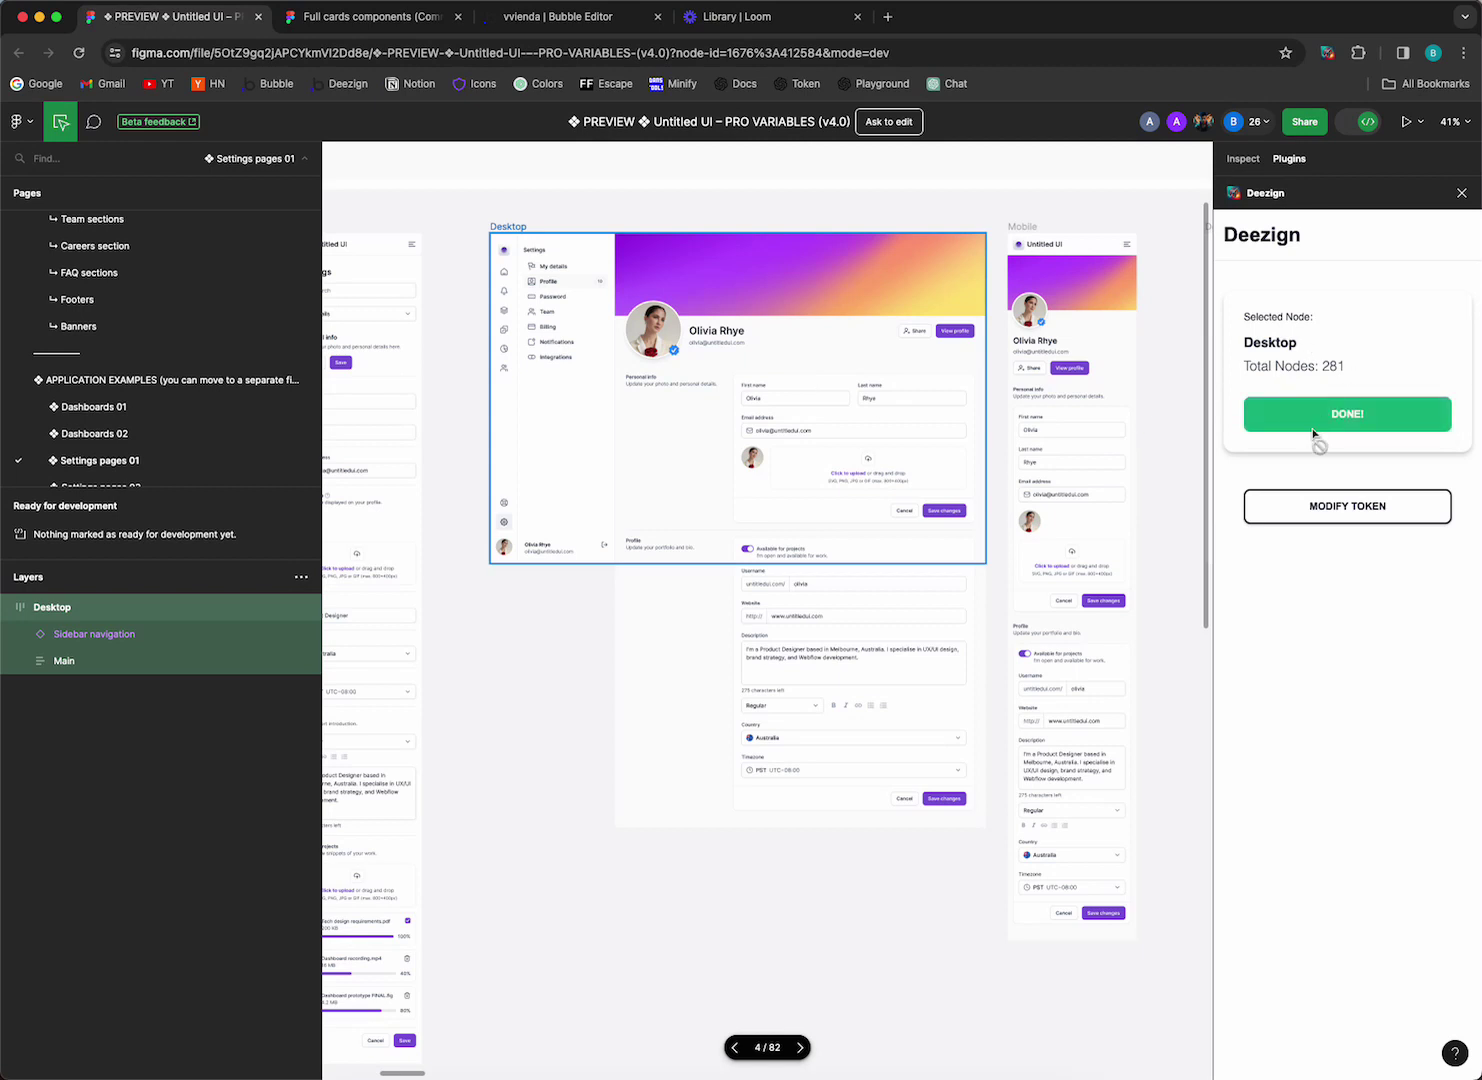
left_click(515, 18)
left_click(652, 266)
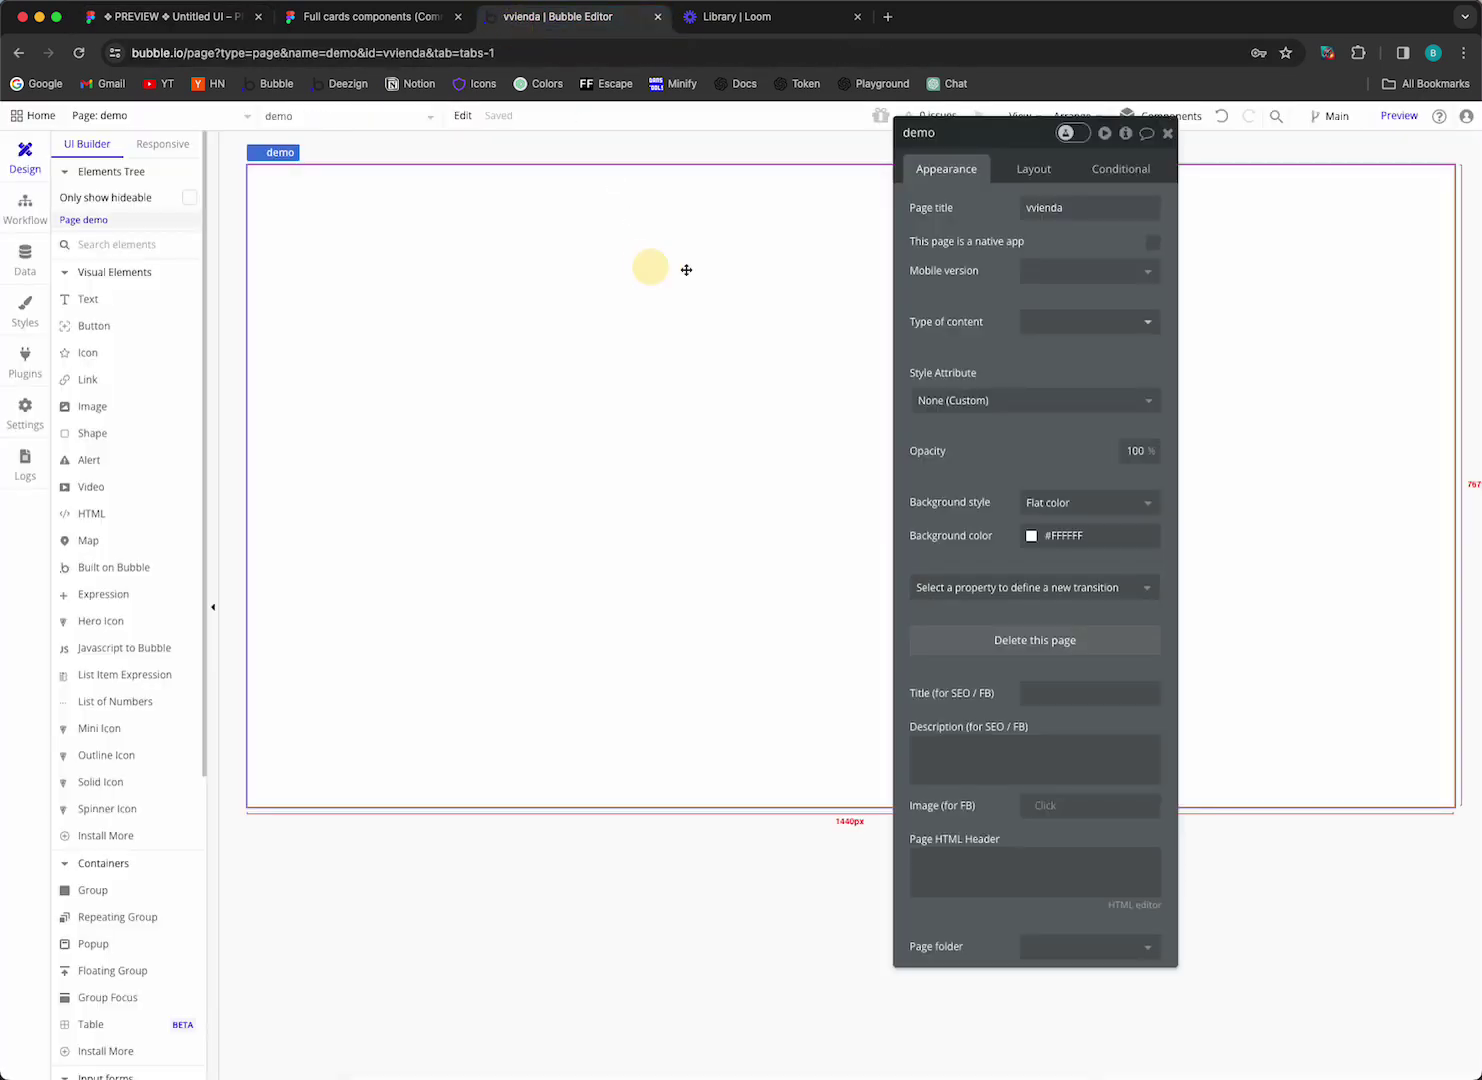
- Open Deezign's conversions list in Bubble and copy the Desktop conversion for pasting
left_click(1166, 135)
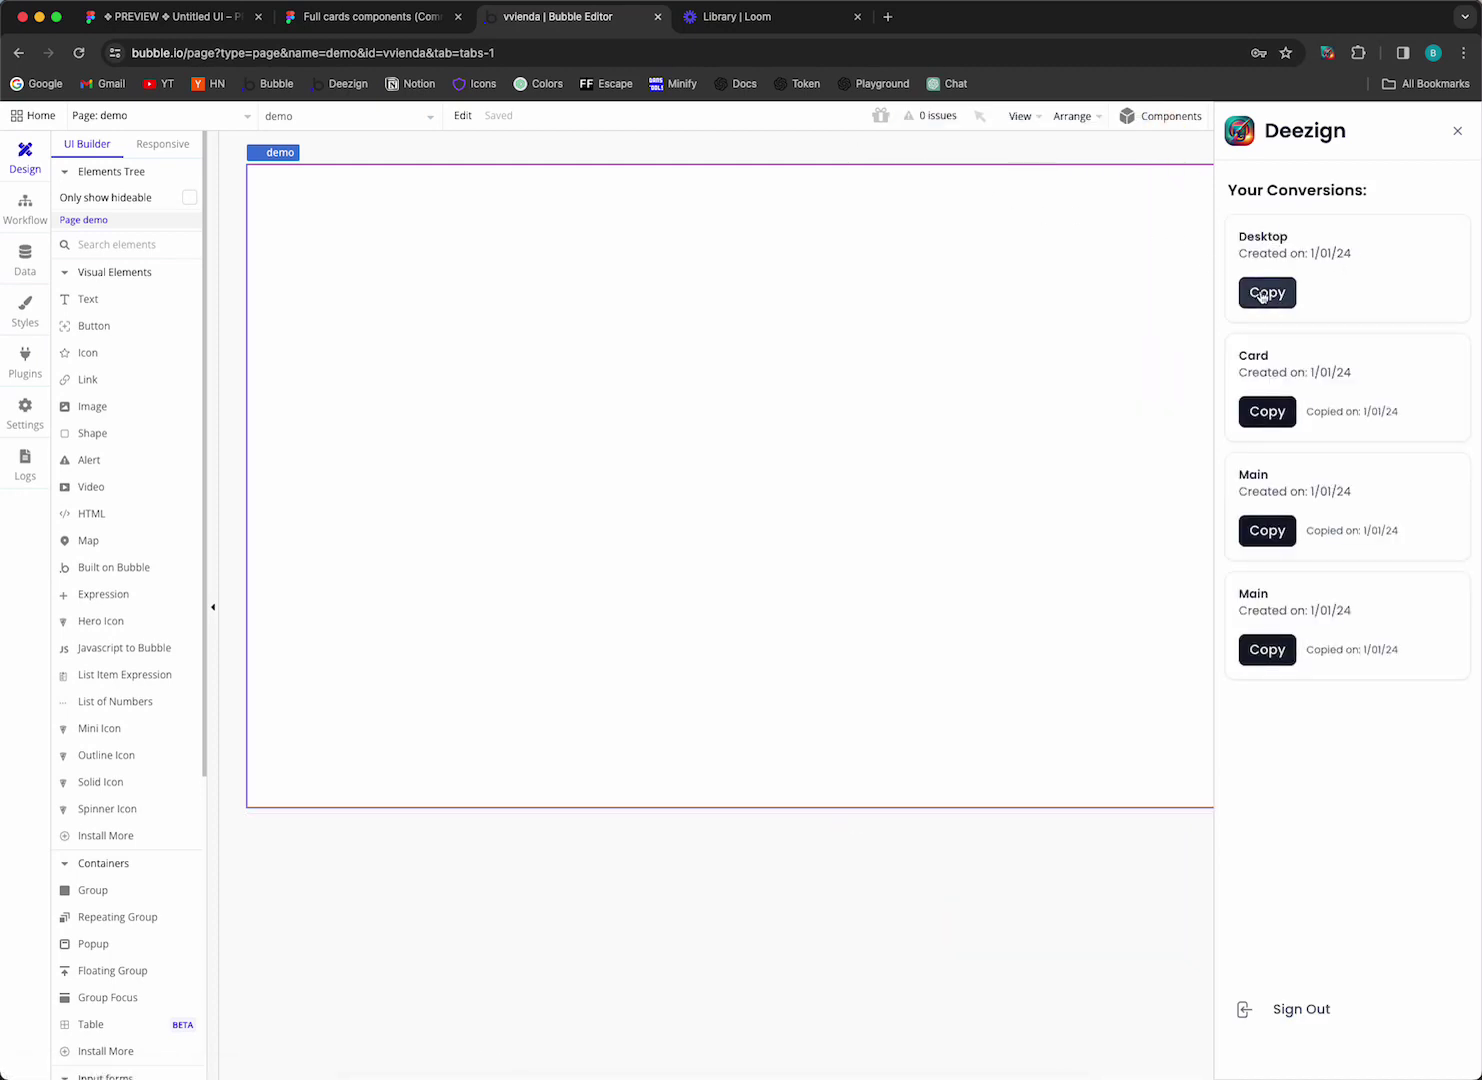
key("super+1")
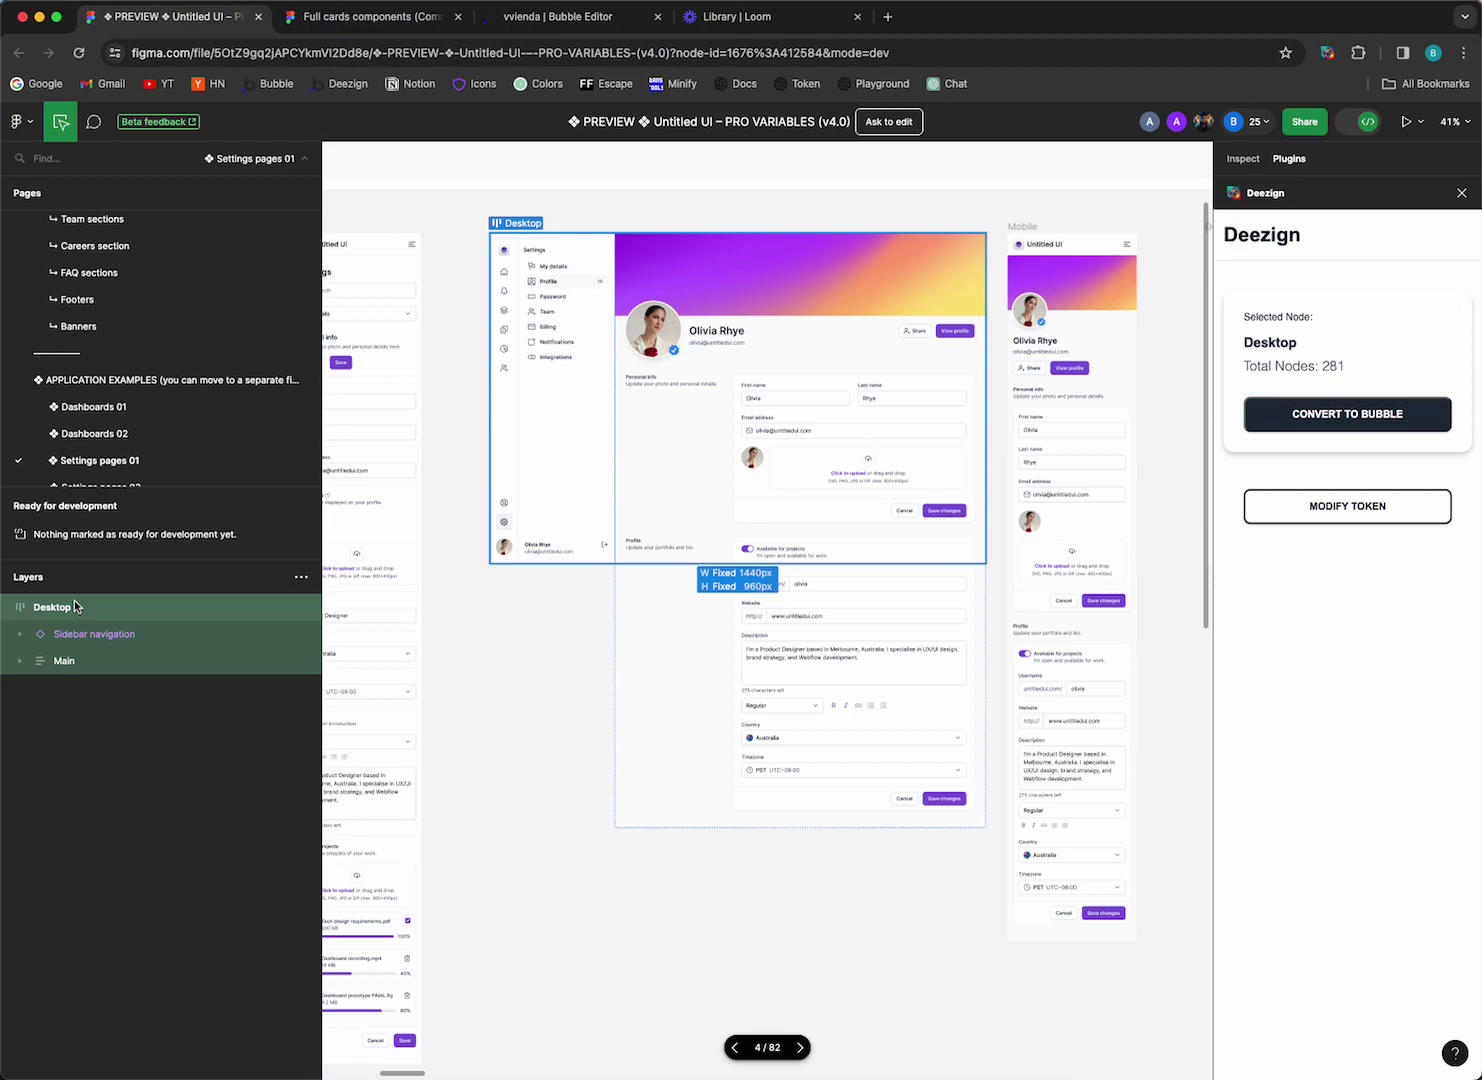
left_click(552, 22)
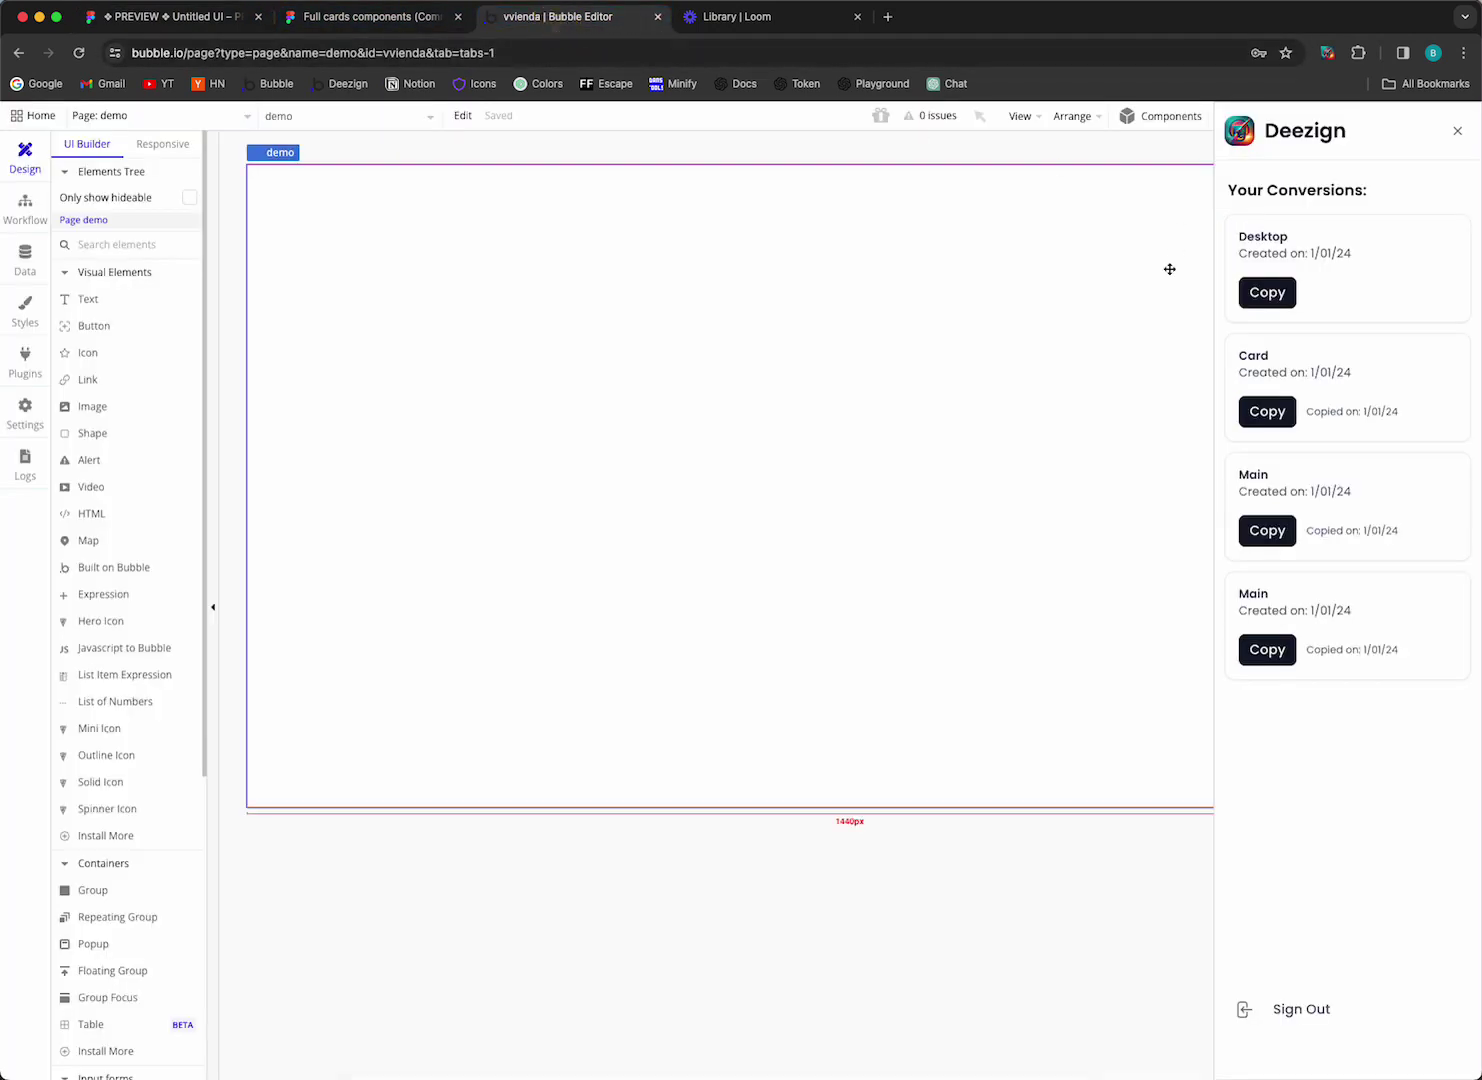
left_click(1255, 291)
right_click(608, 295)
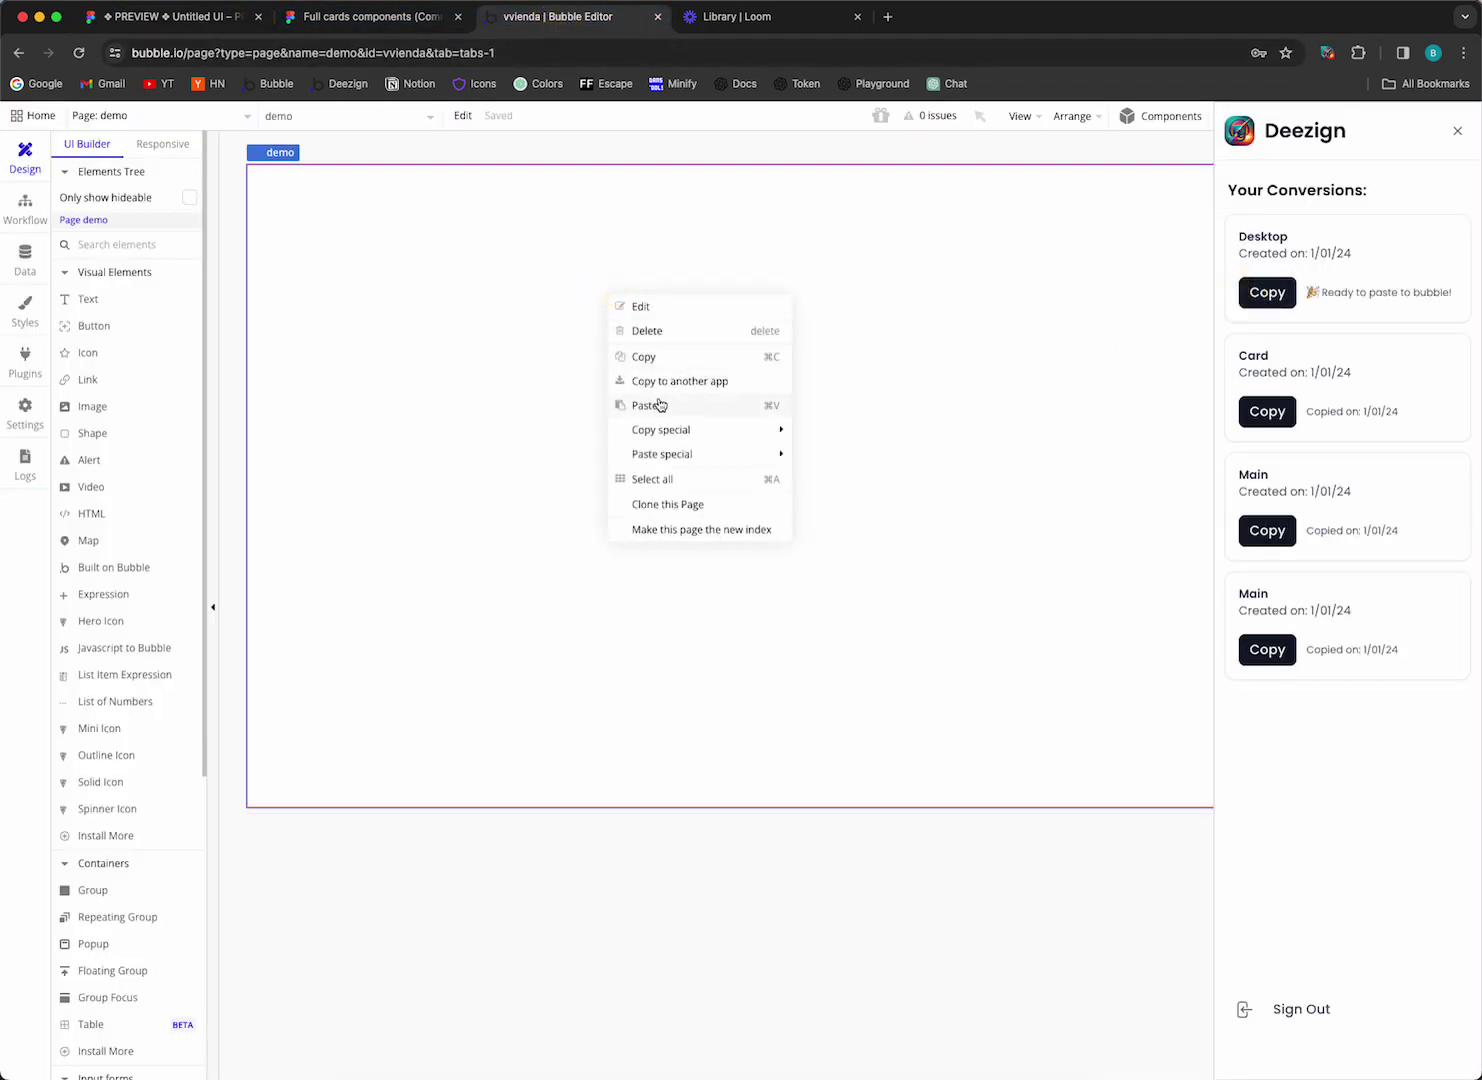
- Paste the converted Desktop page onto the demo page and select the Desktop group
key("super+v")
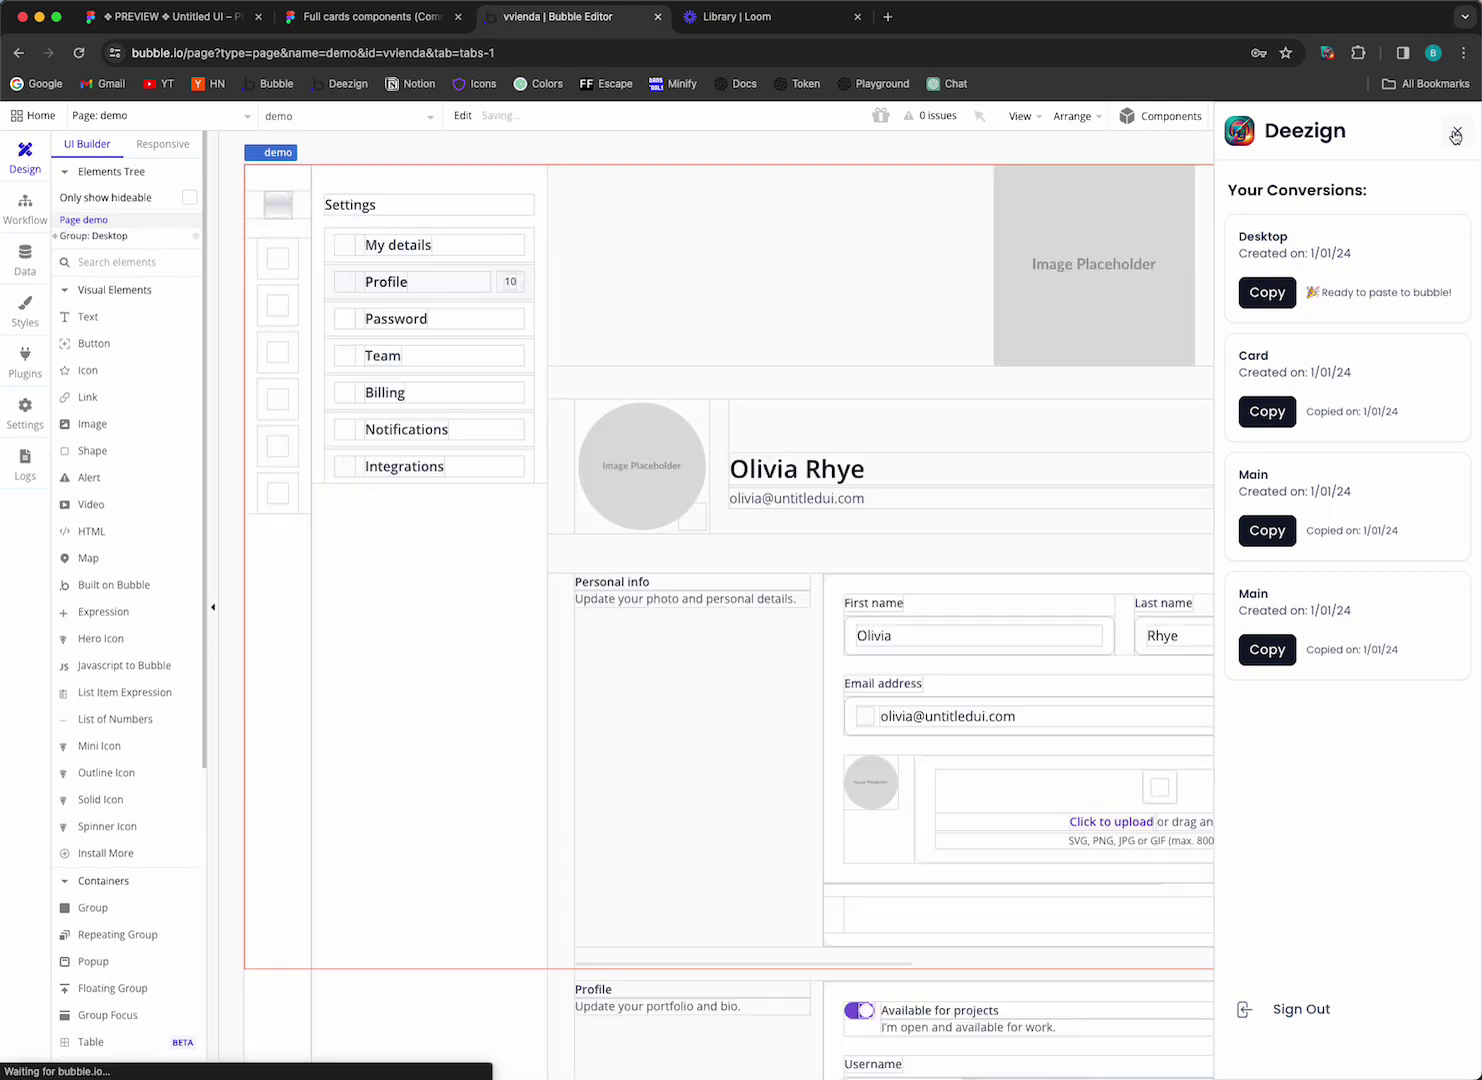
left_click(1455, 135)
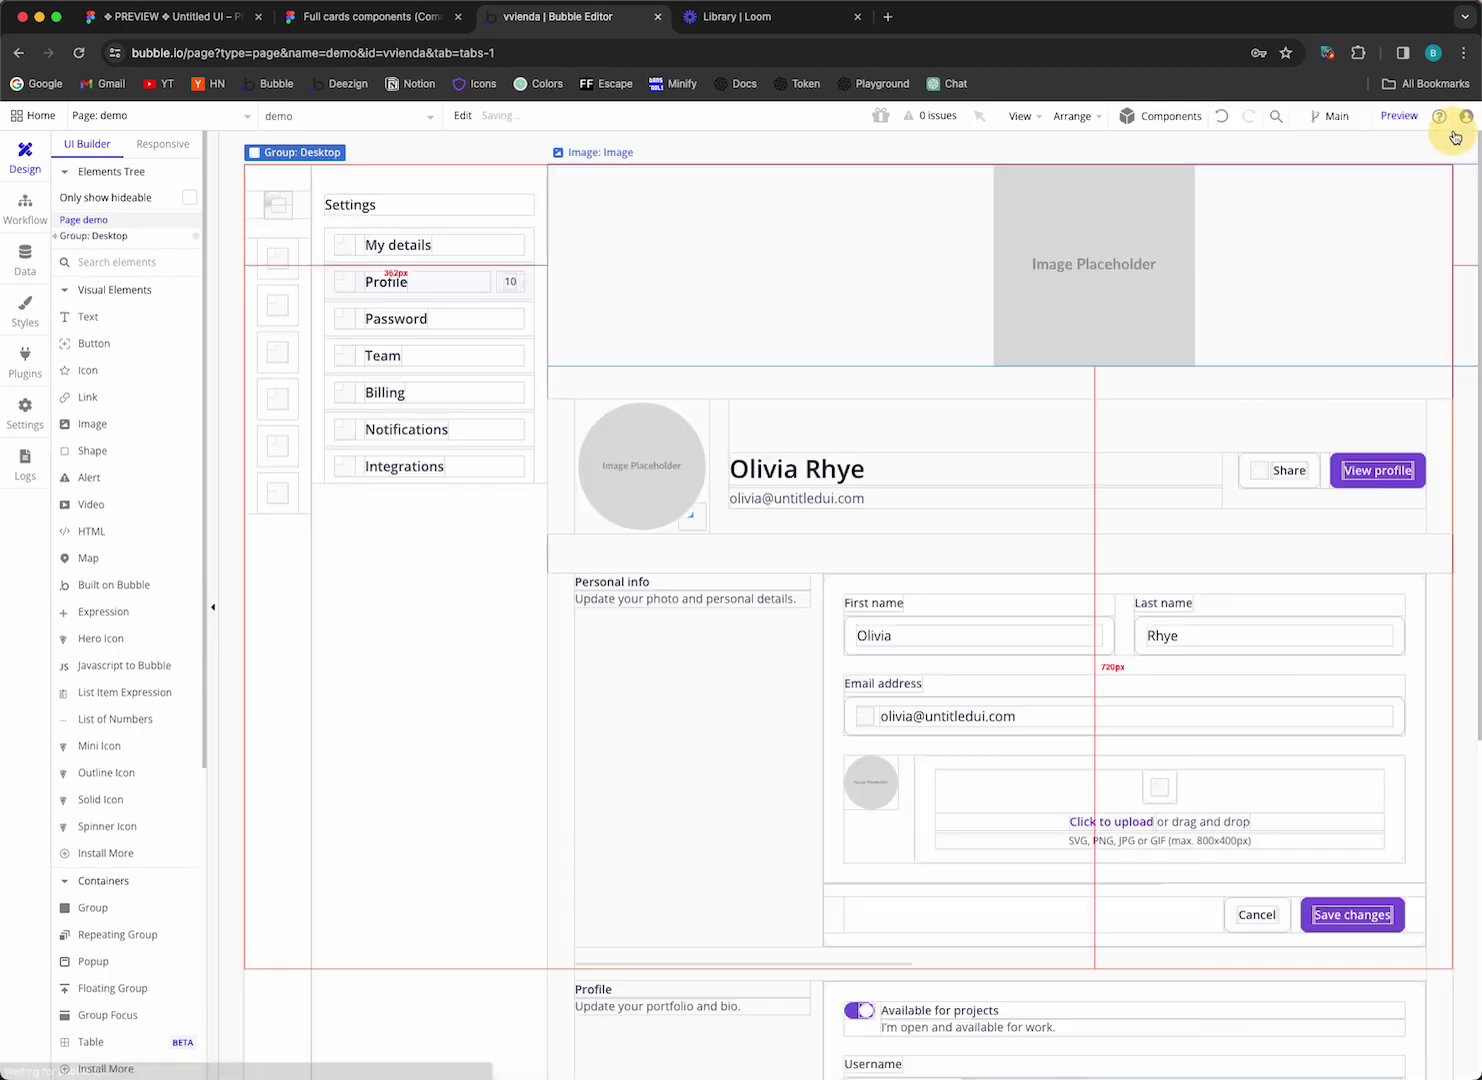
left_click(94, 236)
- Remove the Desktop group's fixed 1440 width and 960 height and make it stretch vertically
left_click(1055, 167)
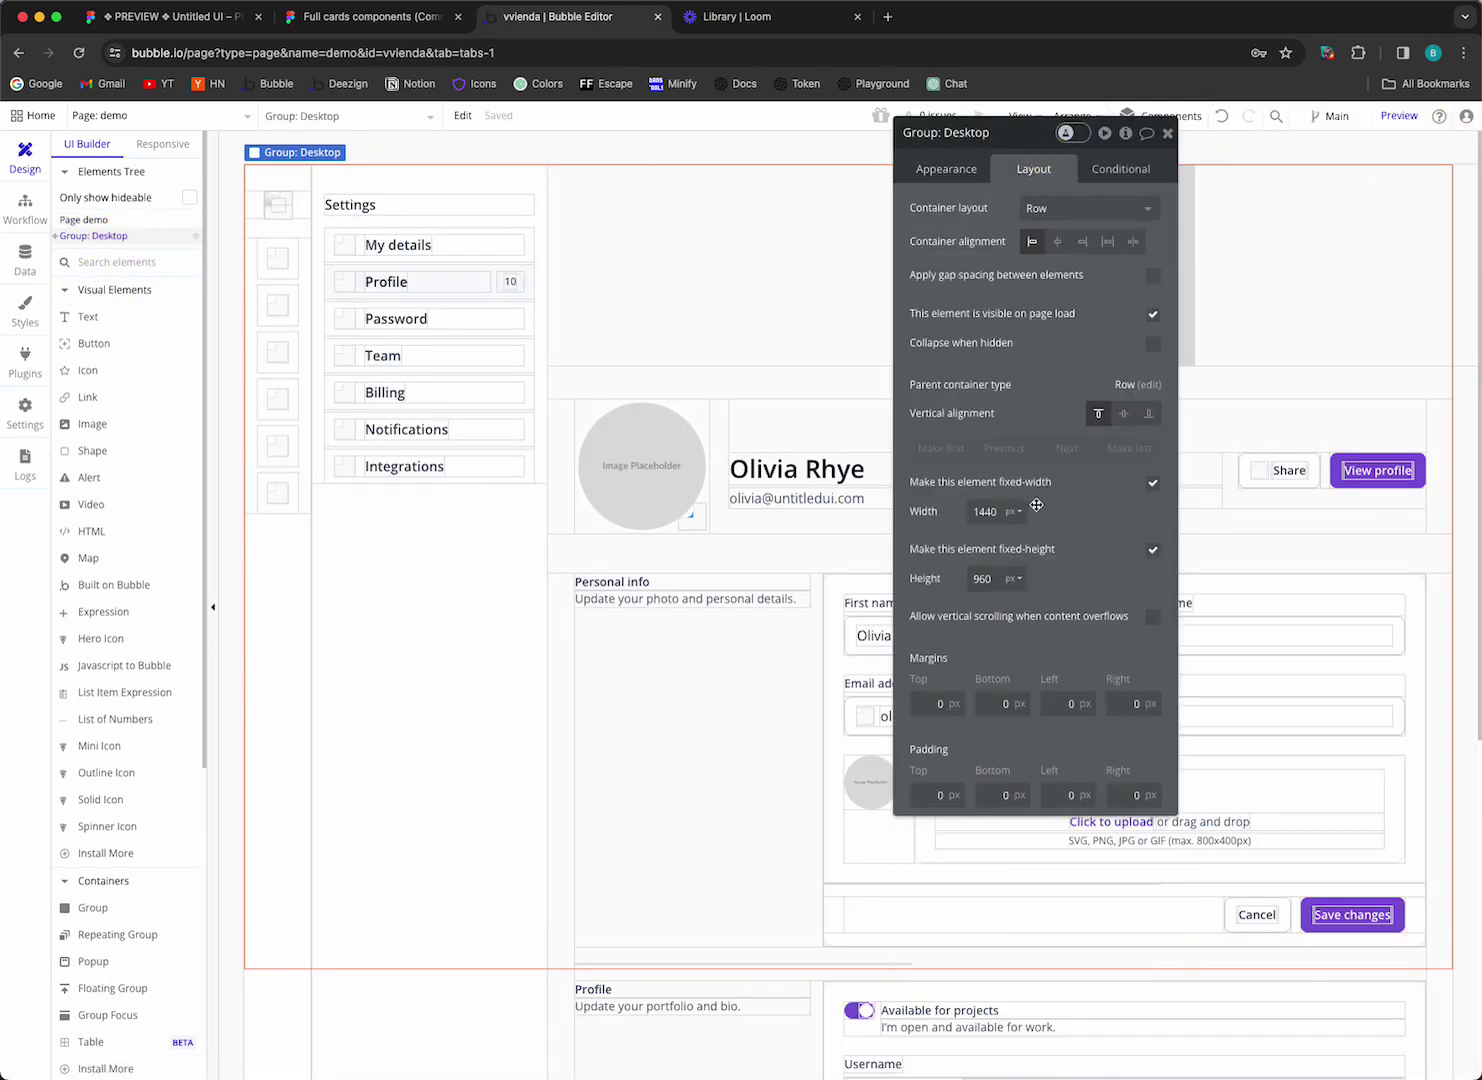
left_click(1154, 482)
left_click(995, 510)
left_click(1044, 546)
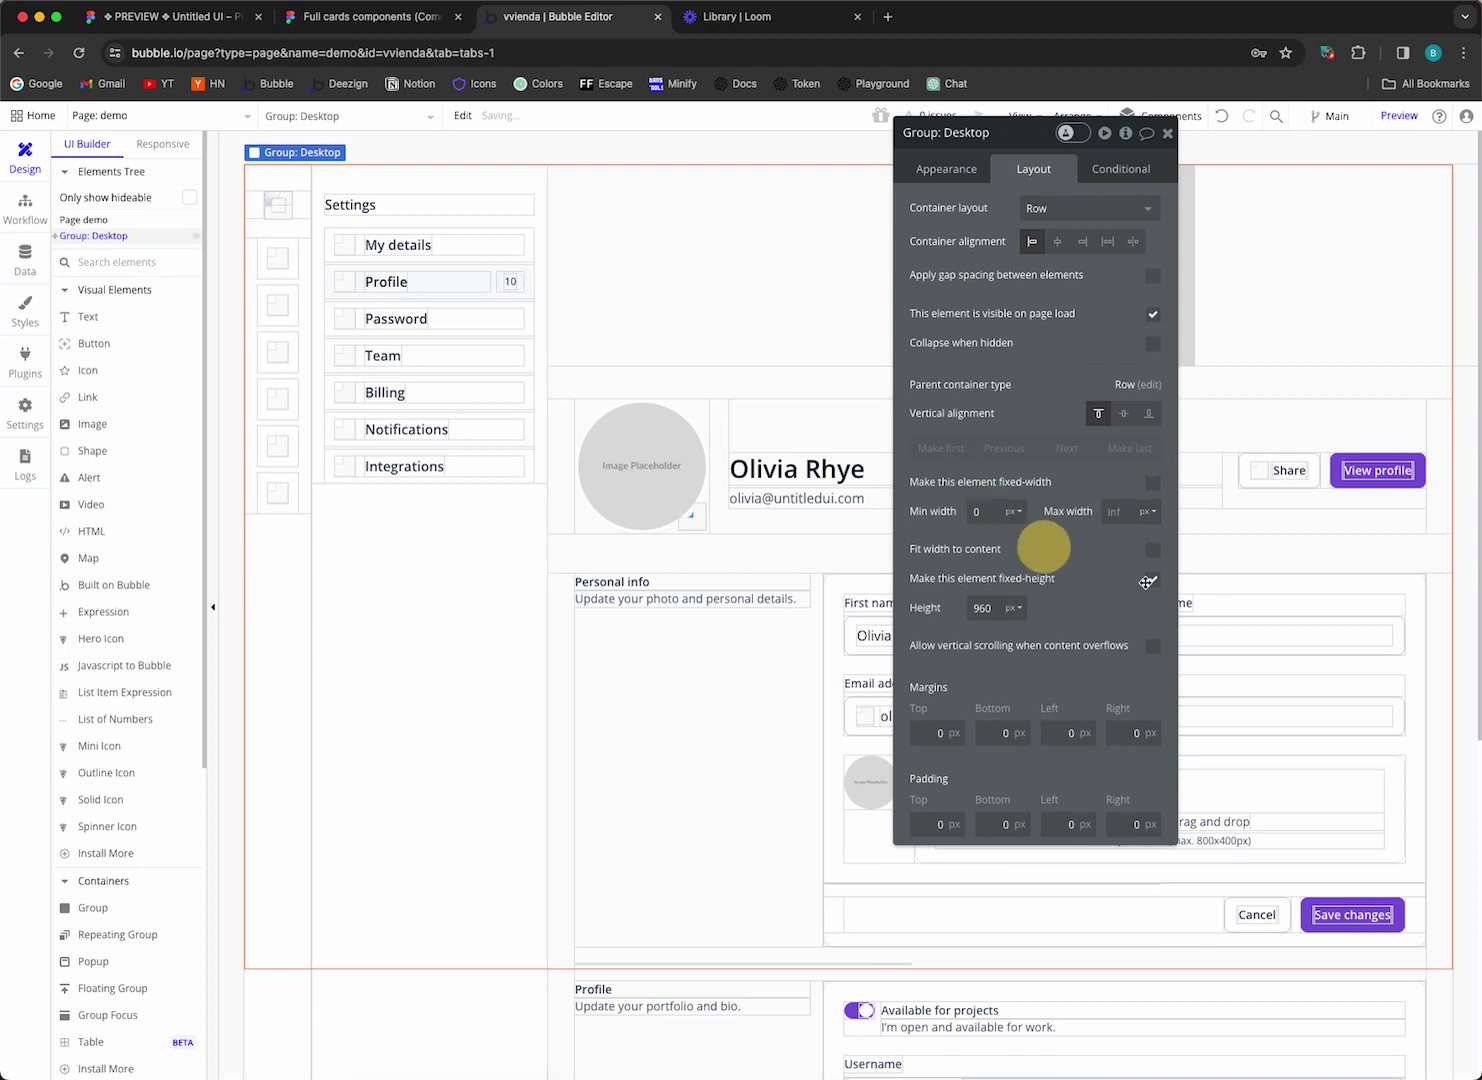
left_click(1153, 580)
left_click(986, 607)
left_click(1040, 578)
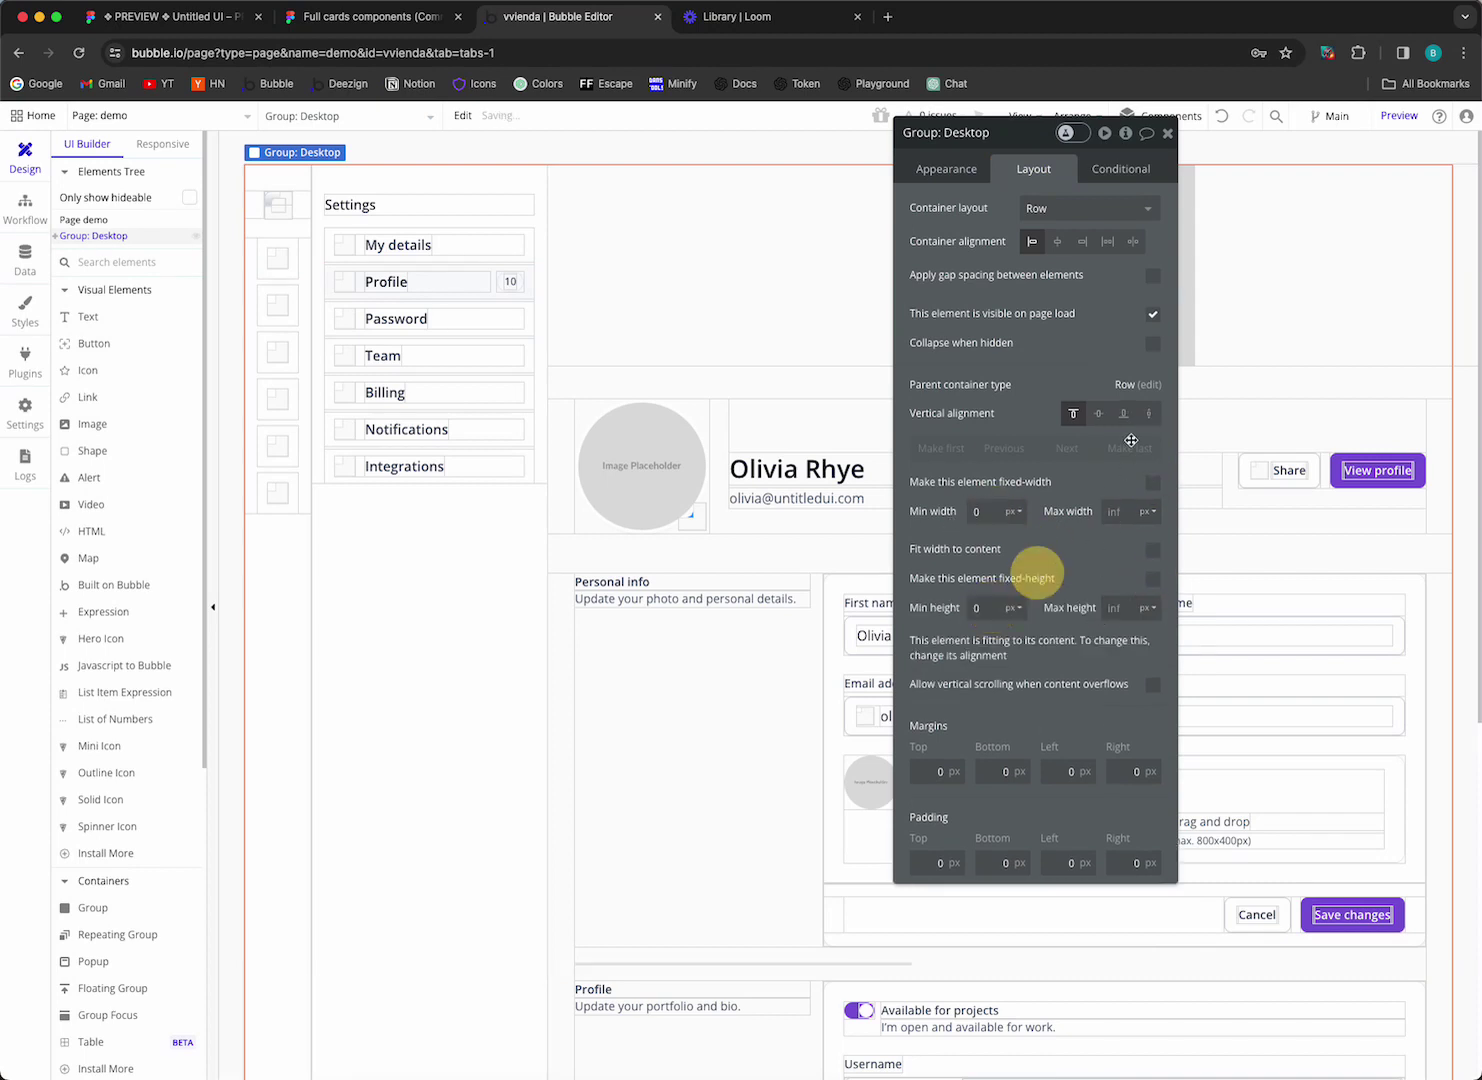
left_click(1143, 418)
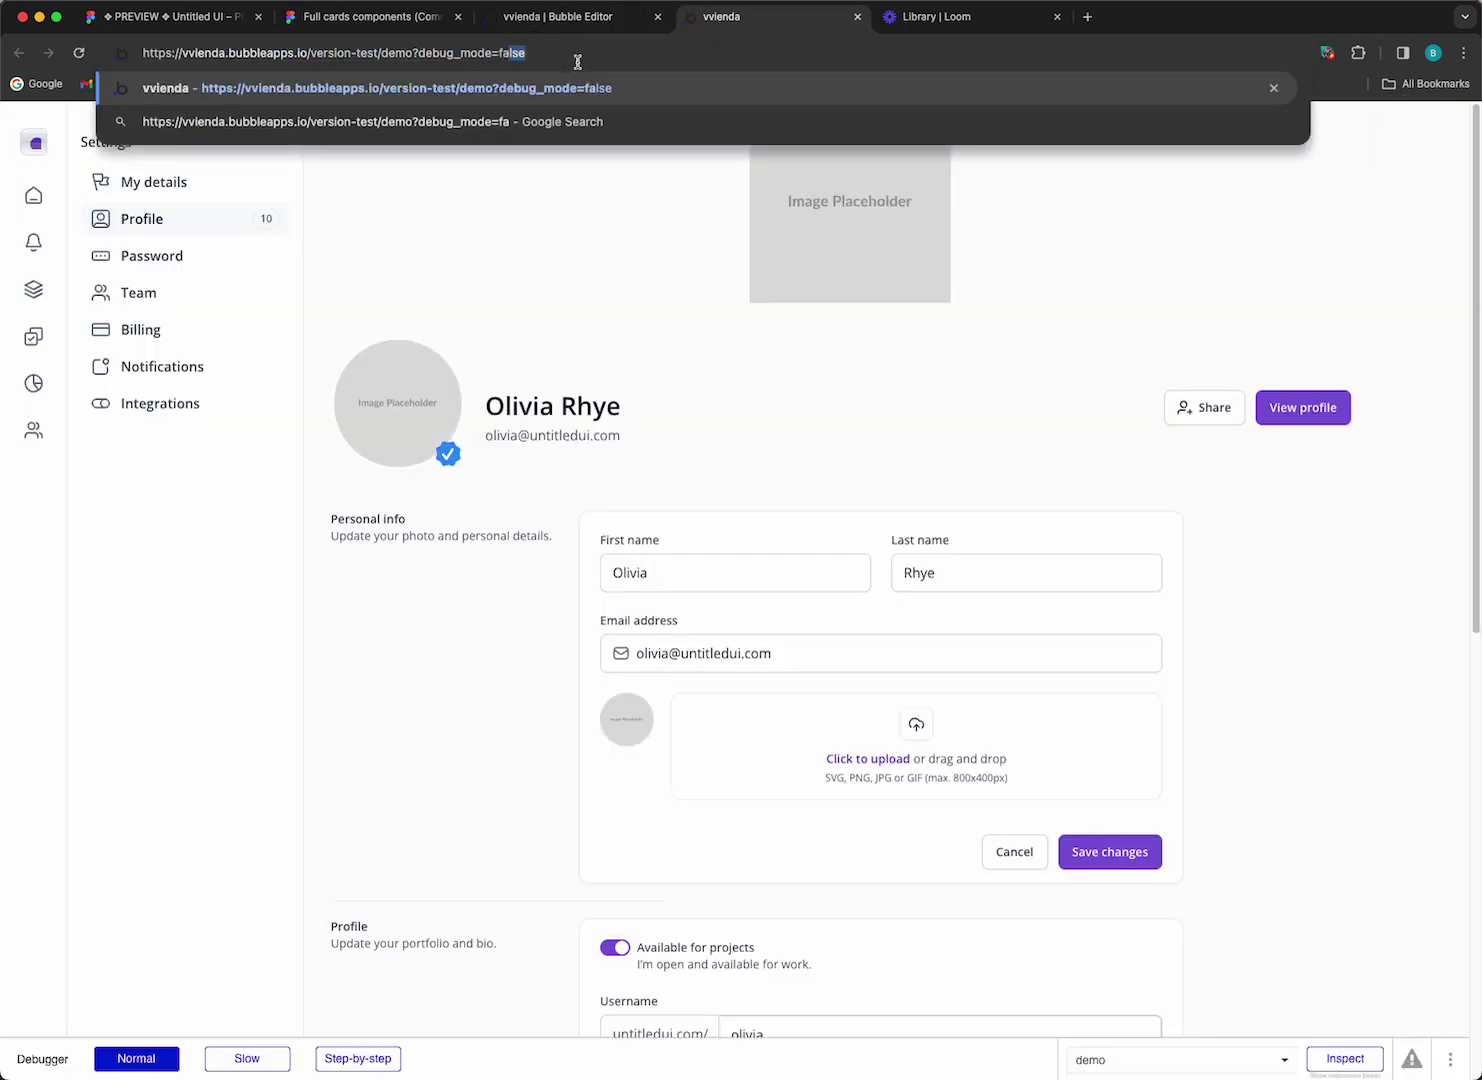
- Reload the preview without debug_mode, scroll through the live settings page, then return to the editor
key("Return")
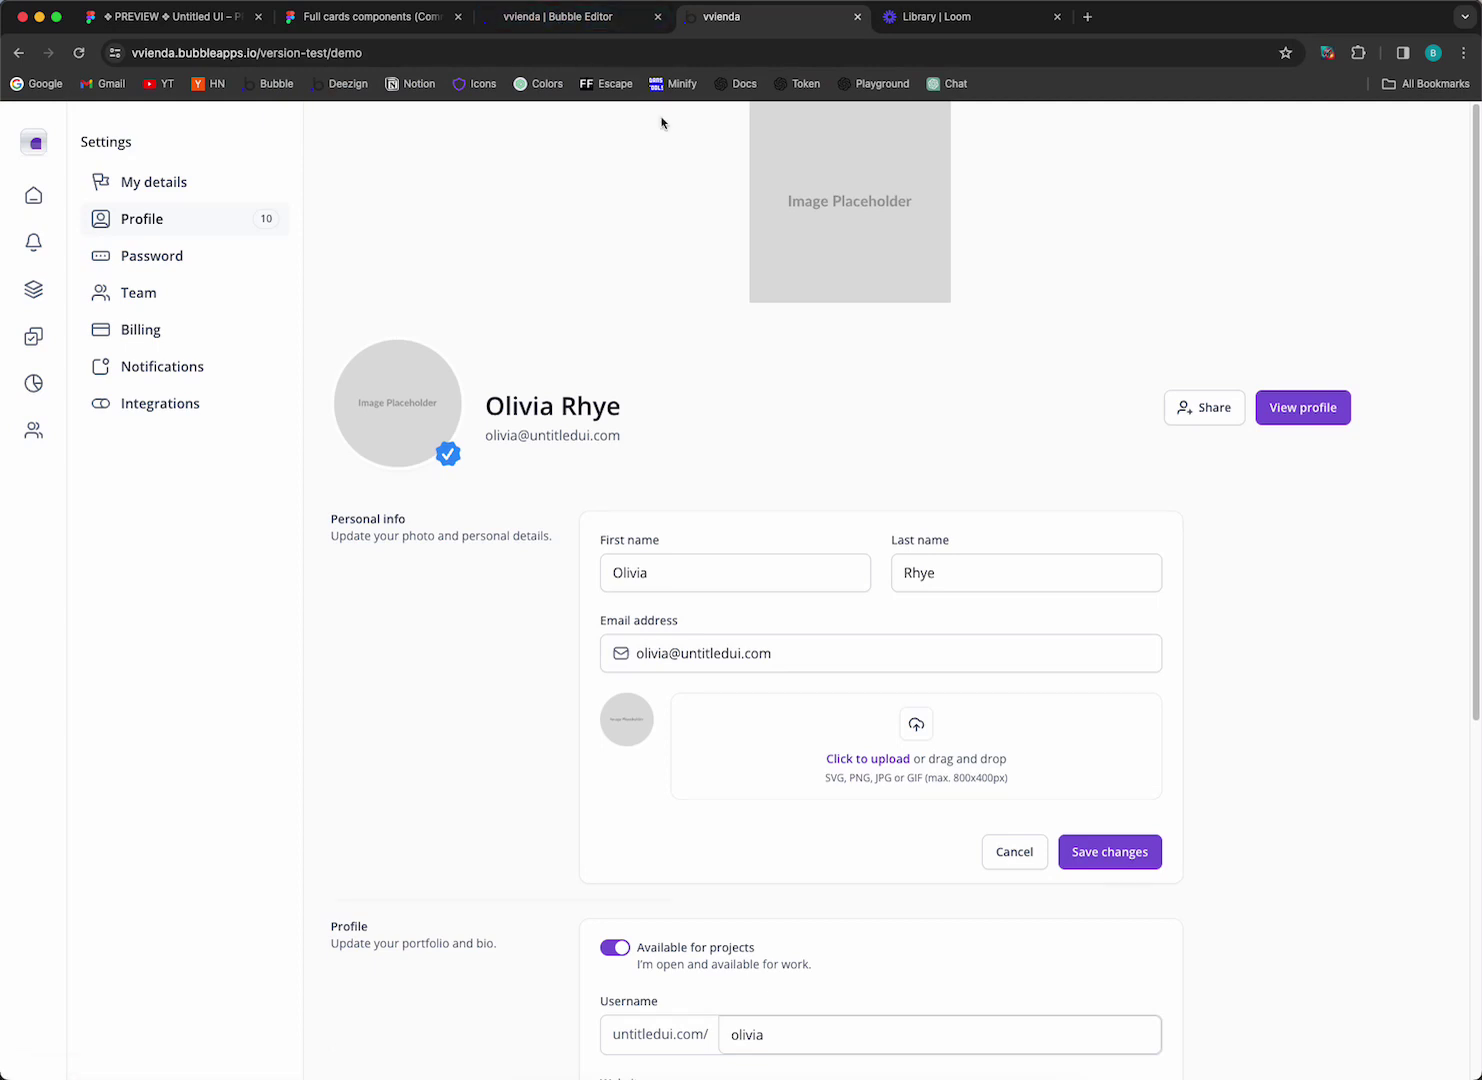
scroll(776, 369, "down", 3)
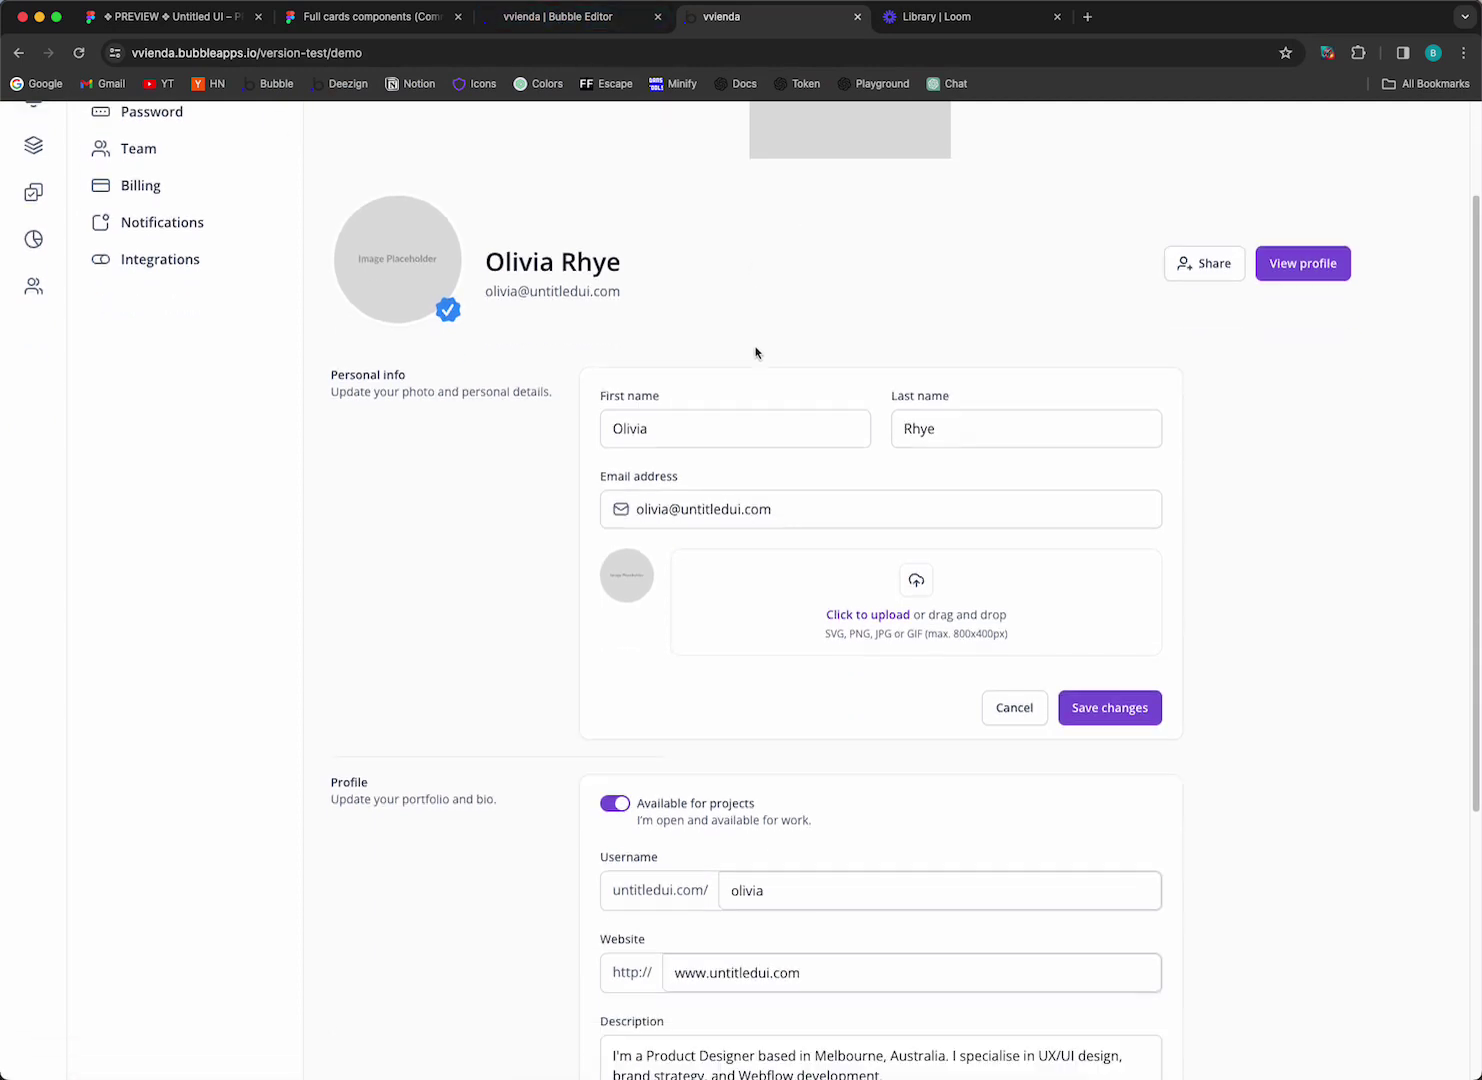
scroll(784, 311, "up", 3)
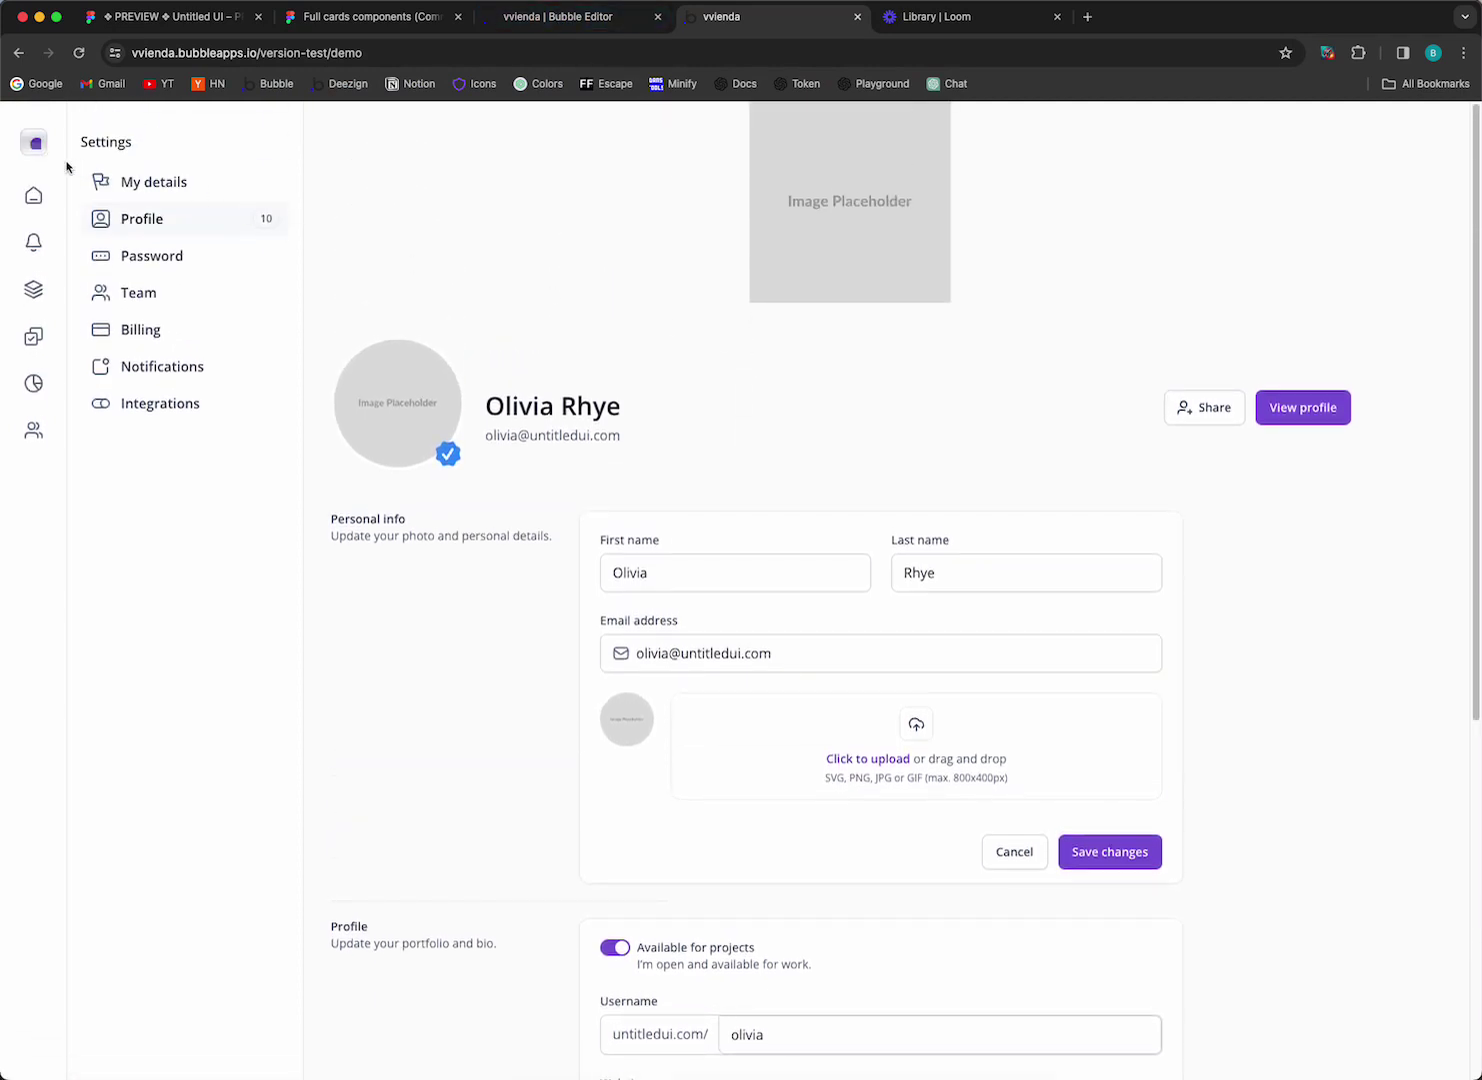
scroll(910, 343, "down", 5)
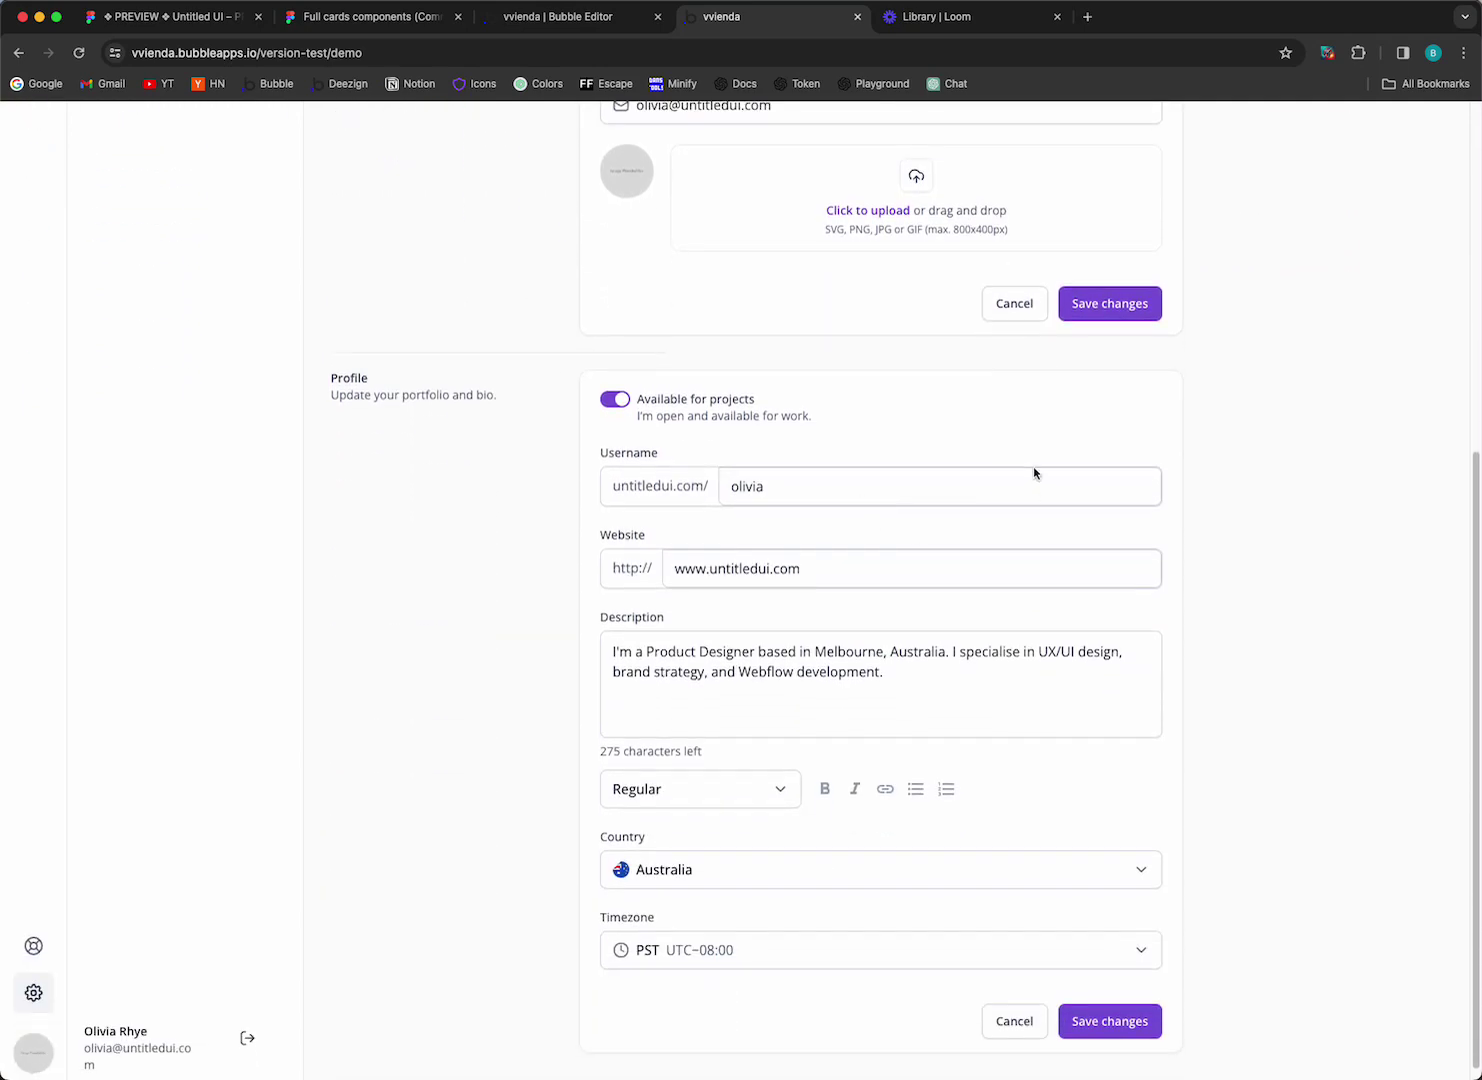
scroll(1035, 473, "down", 1)
scroll(800, 450, "up", 6)
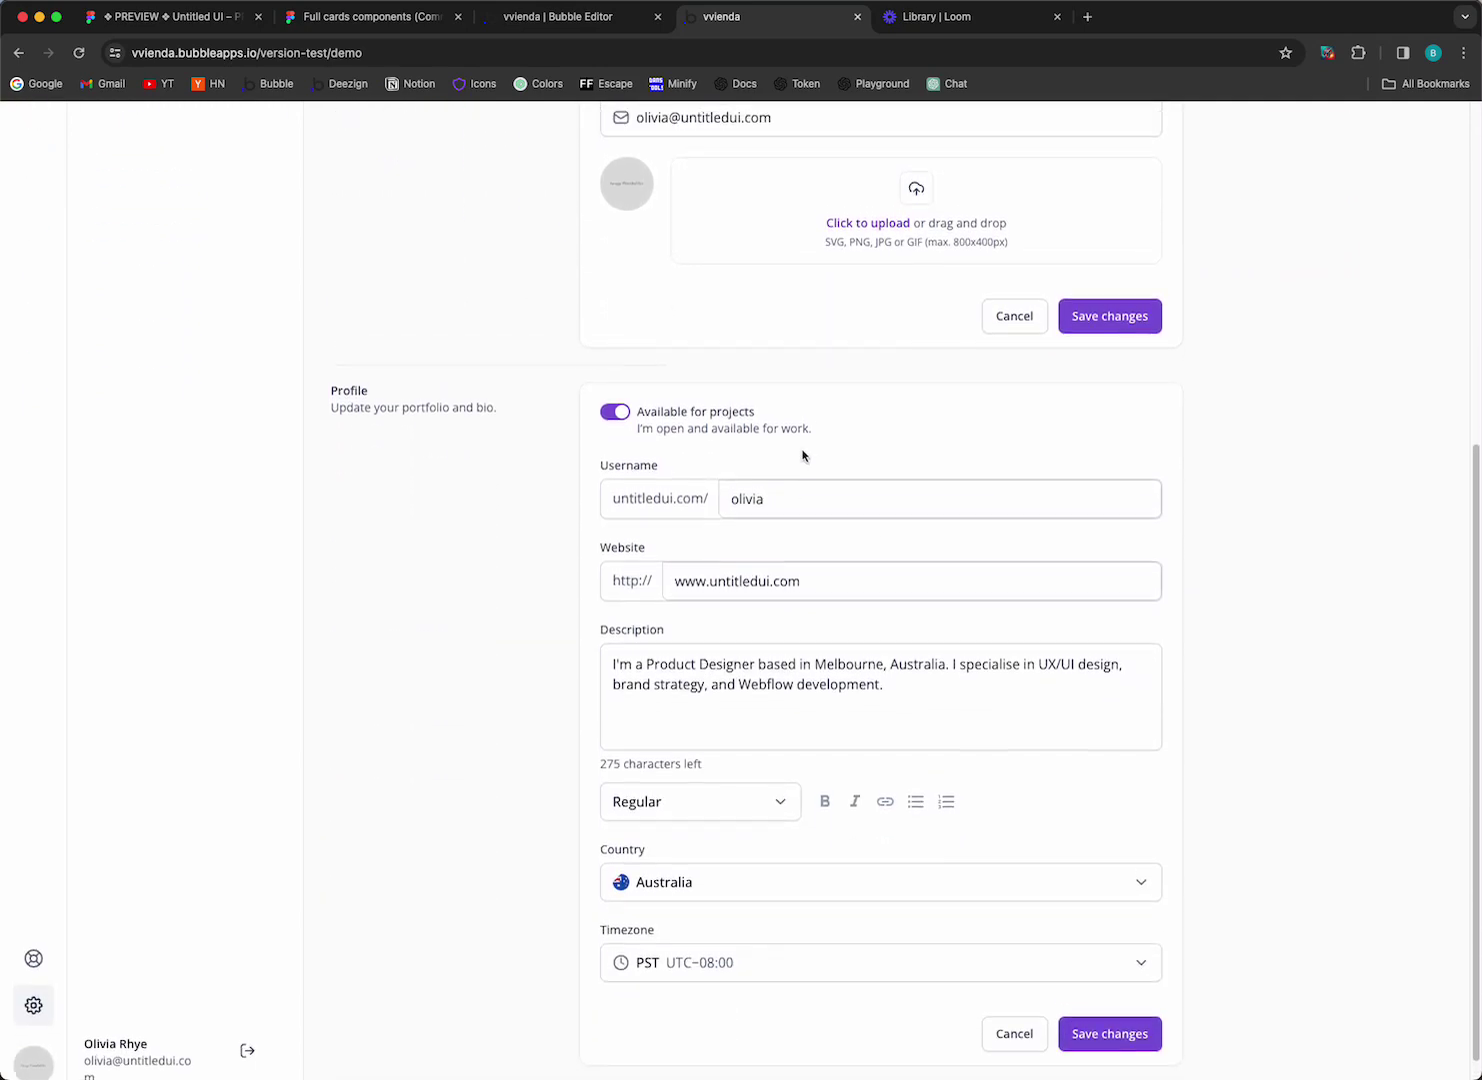
left_click(557, 16)
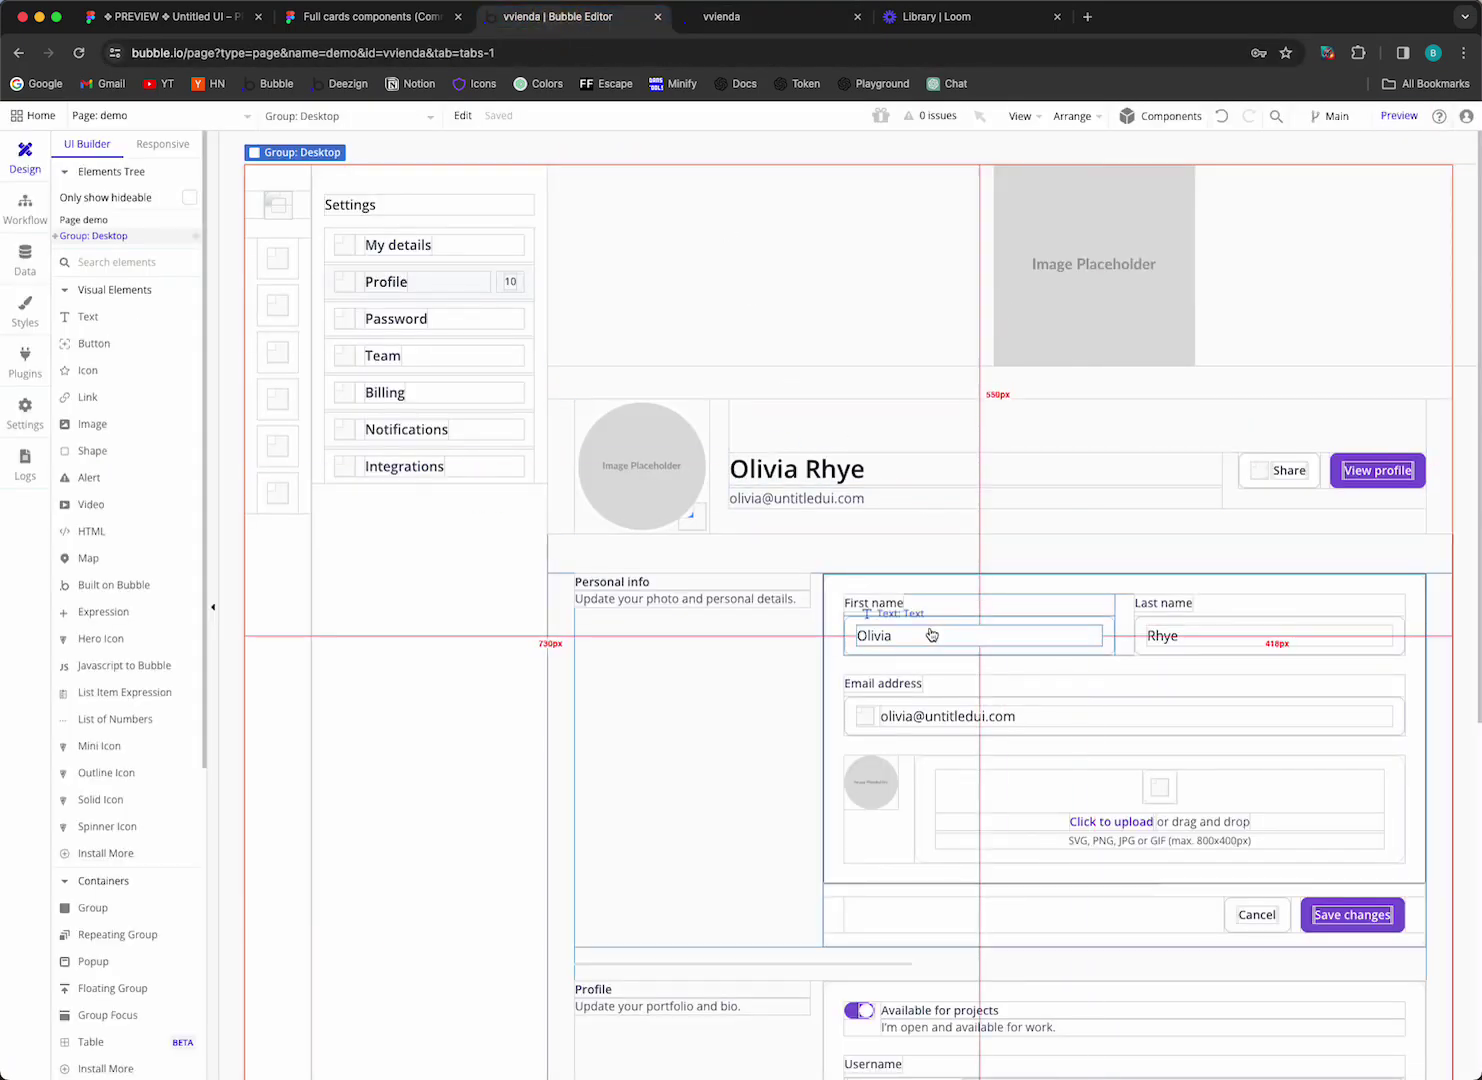
- Inspect the First name input and its Olivia text without changes, then return to Figma
left_click(1003, 622)
double_click(955, 636)
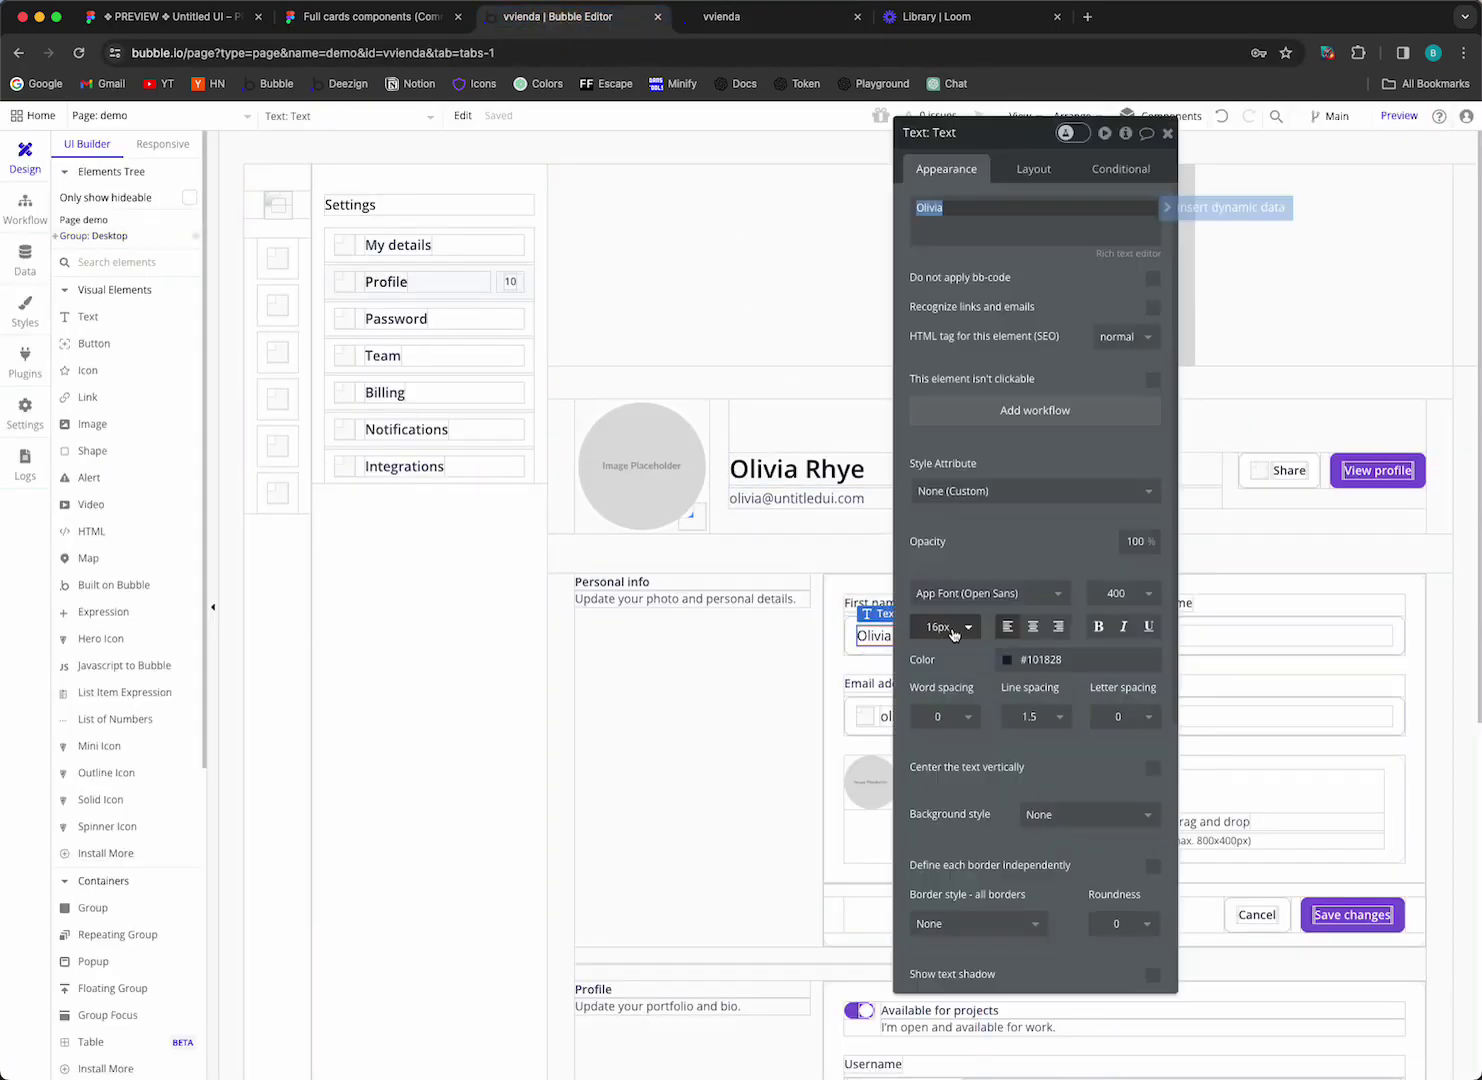
left_click(857, 636)
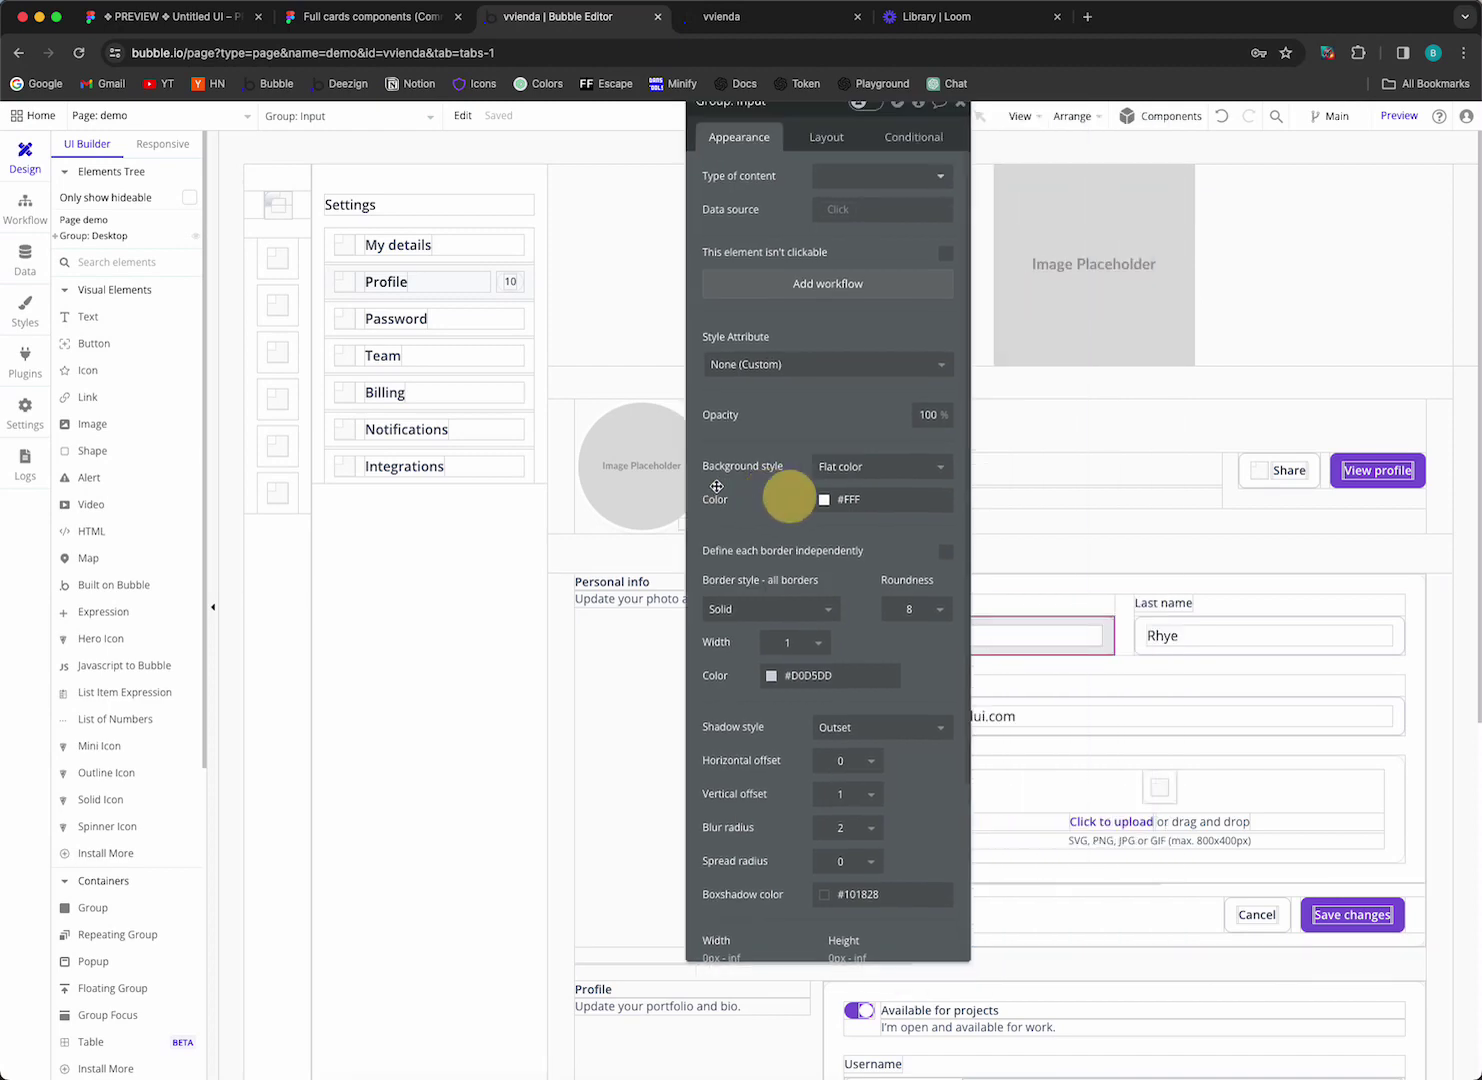
left_click(760, 156)
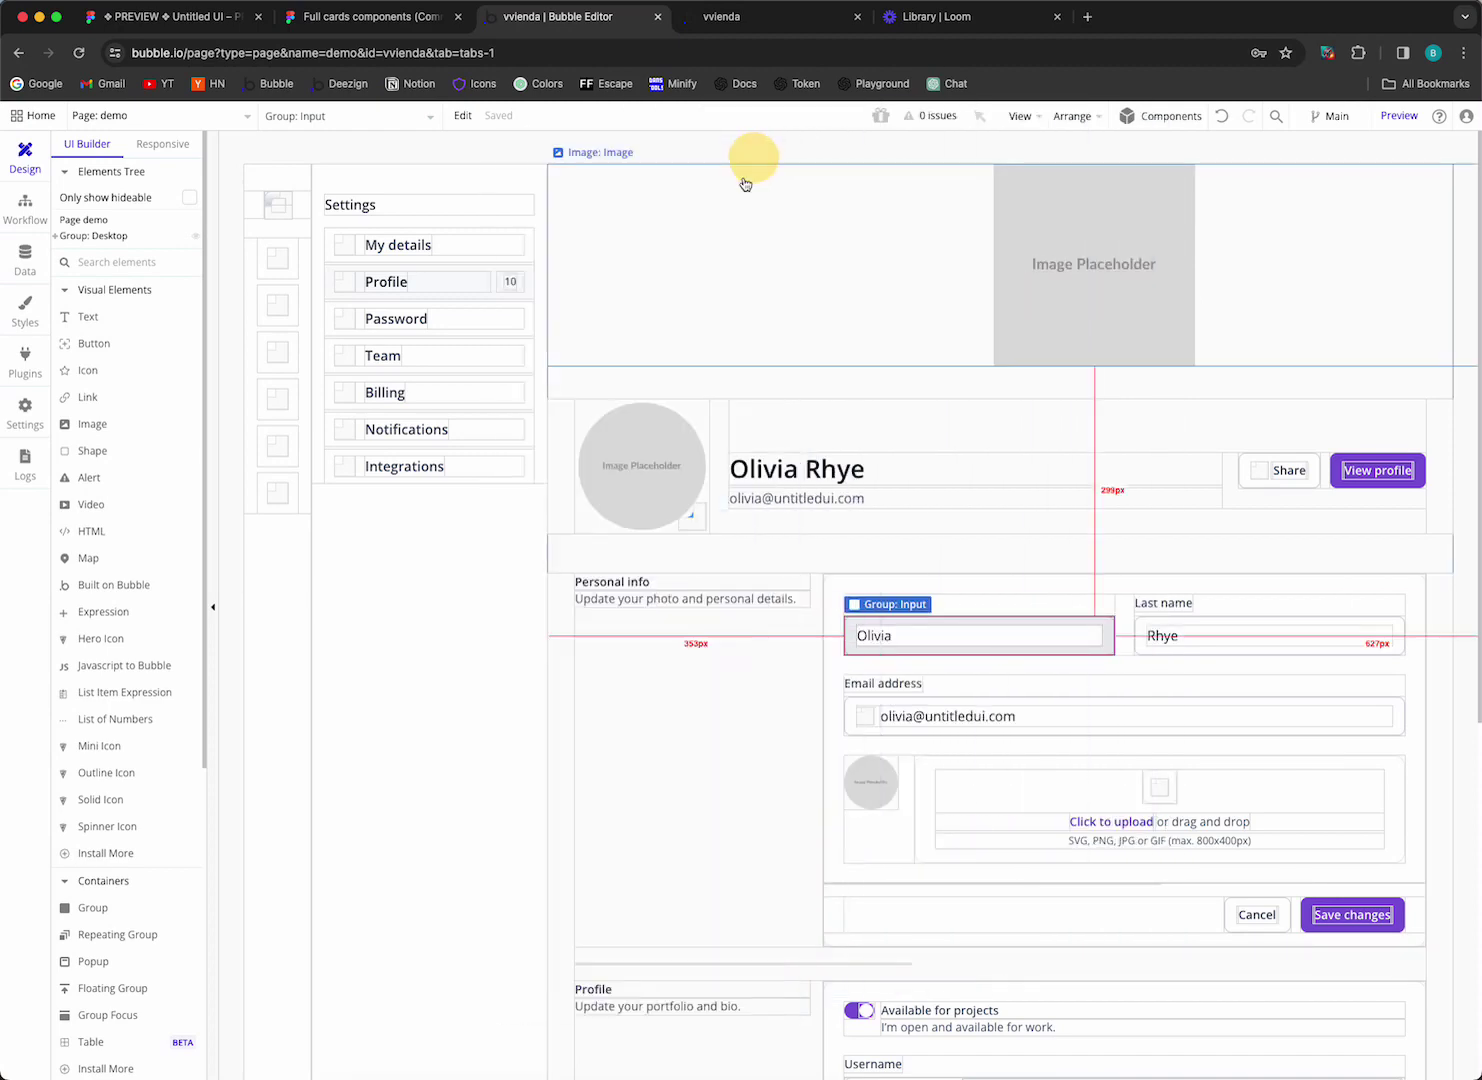
left_click(184, 28)
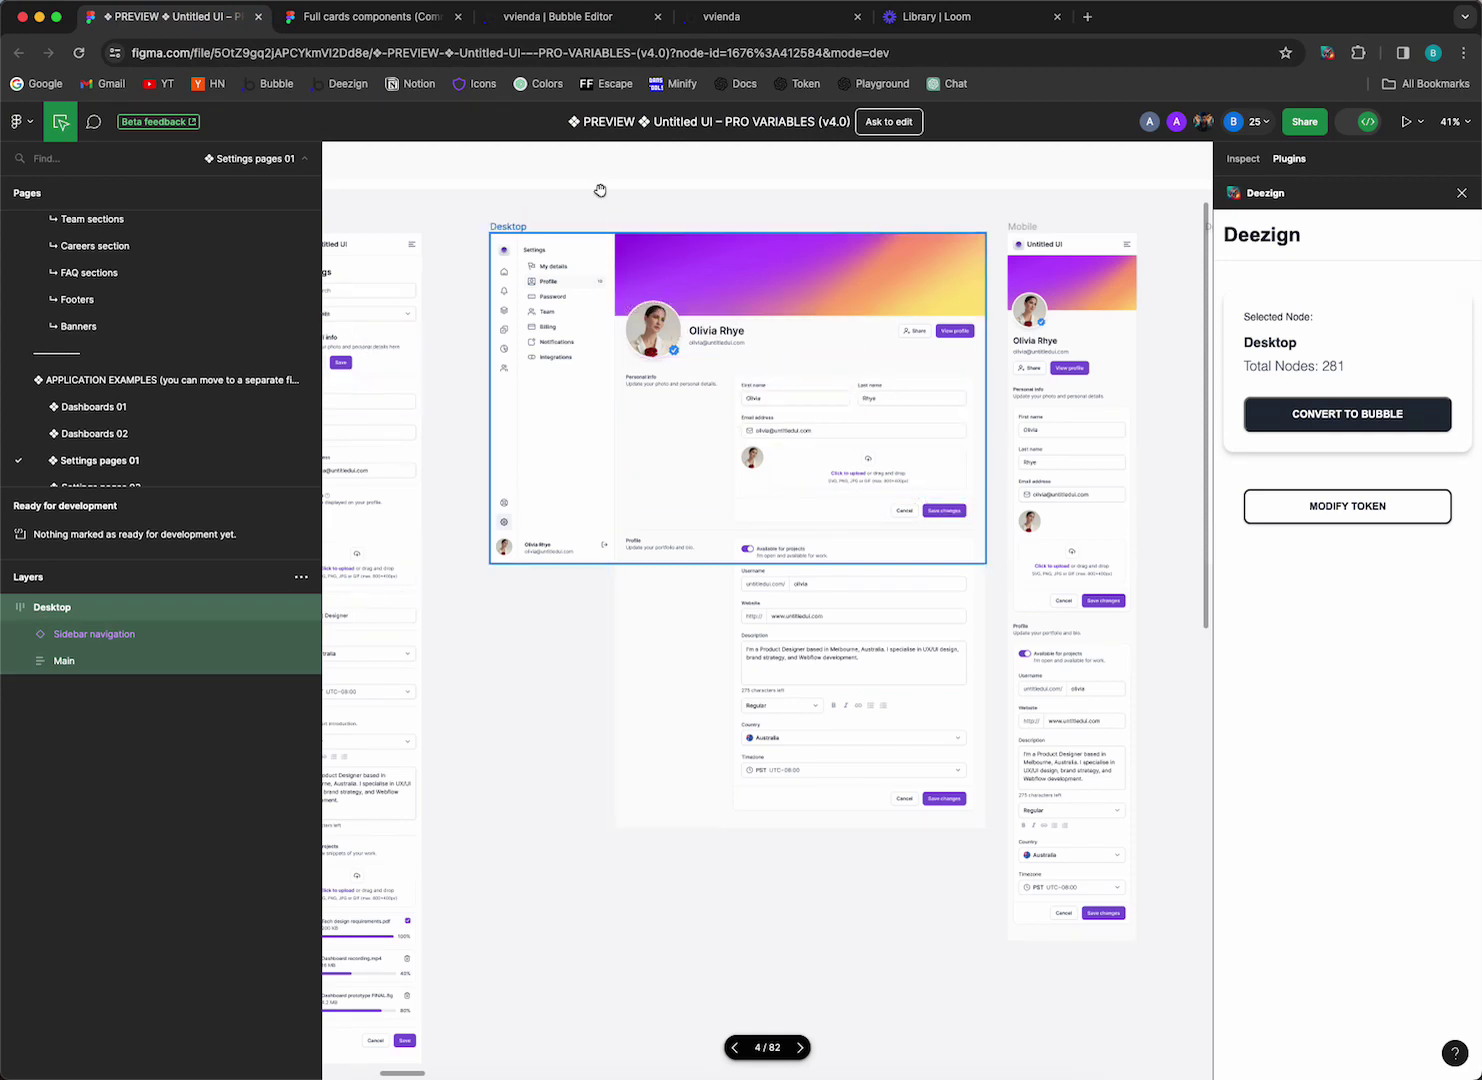
- Open the Full cards components file and expand the Book now card's Inputs layer
left_click(341, 24)
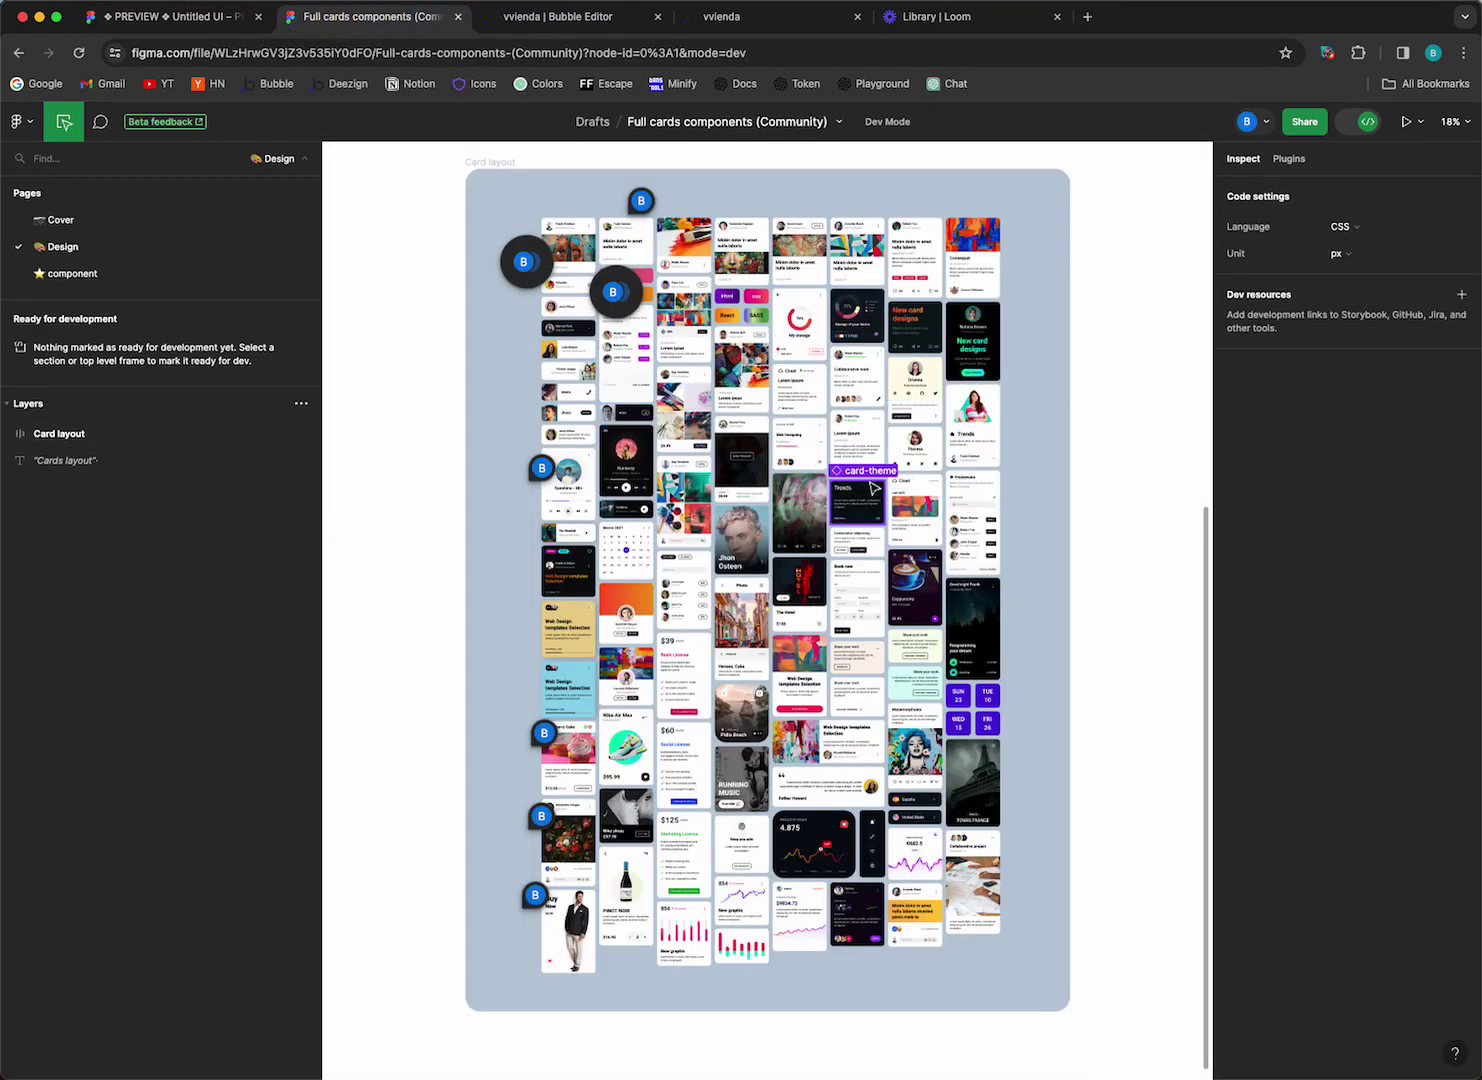
scroll(985, 615, "up", 1)
scroll(988, 620, "up", 10)
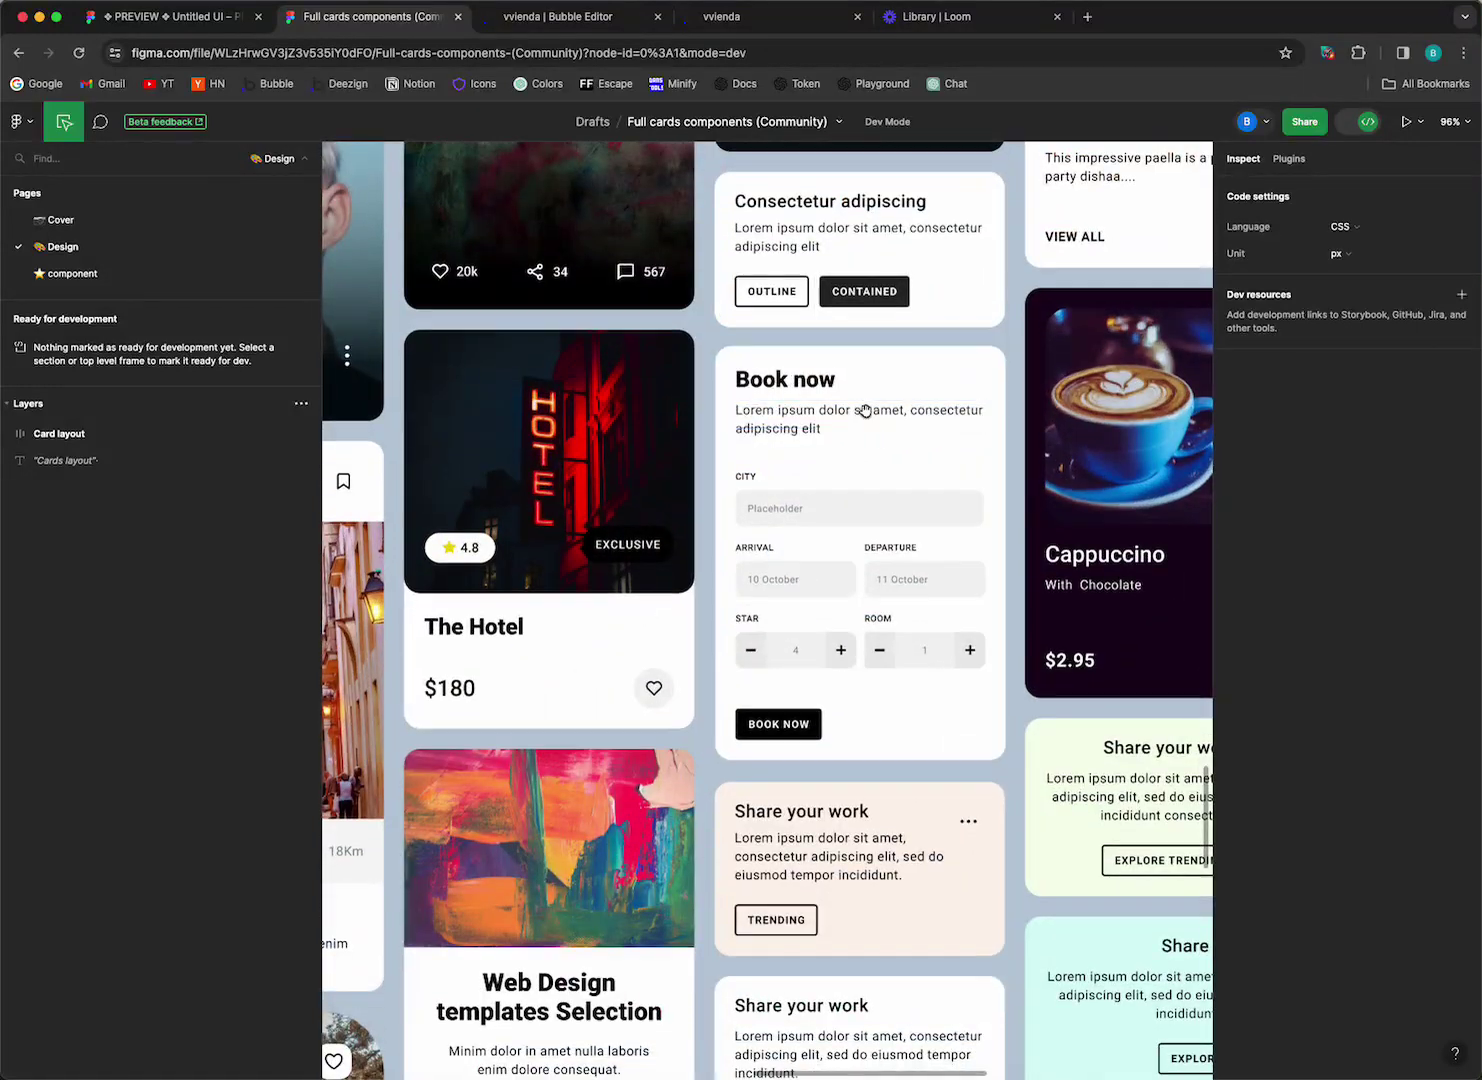
left_click(868, 505)
scroll(232, 615, "down", 10)
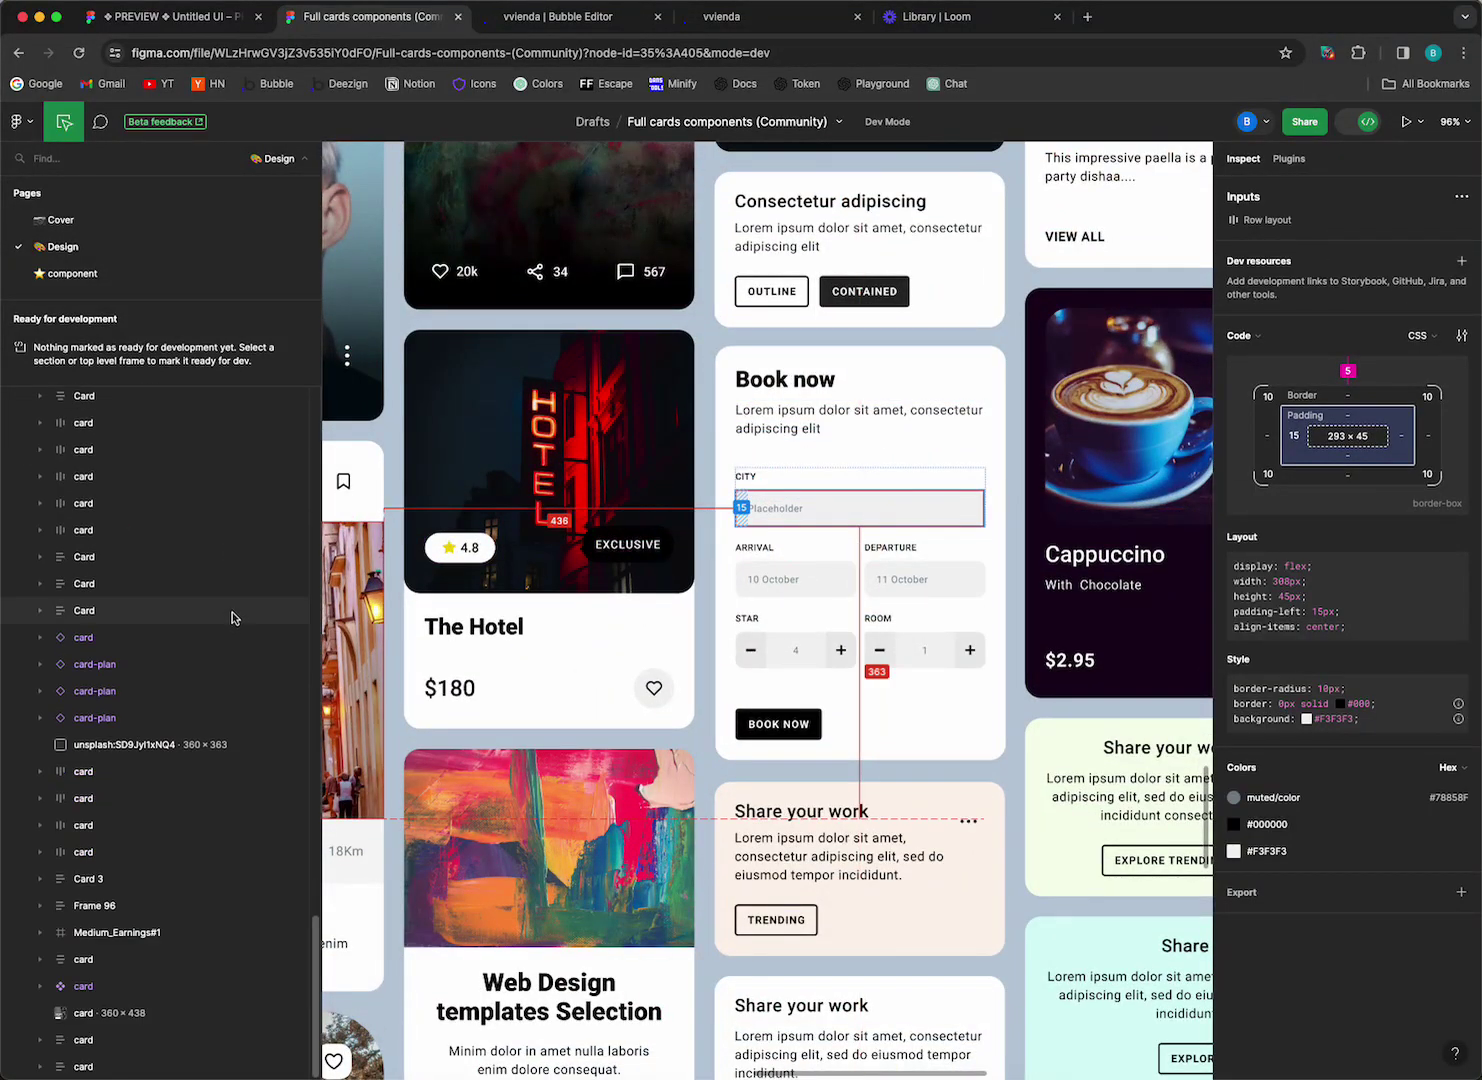
scroll(138, 566, "up", 1)
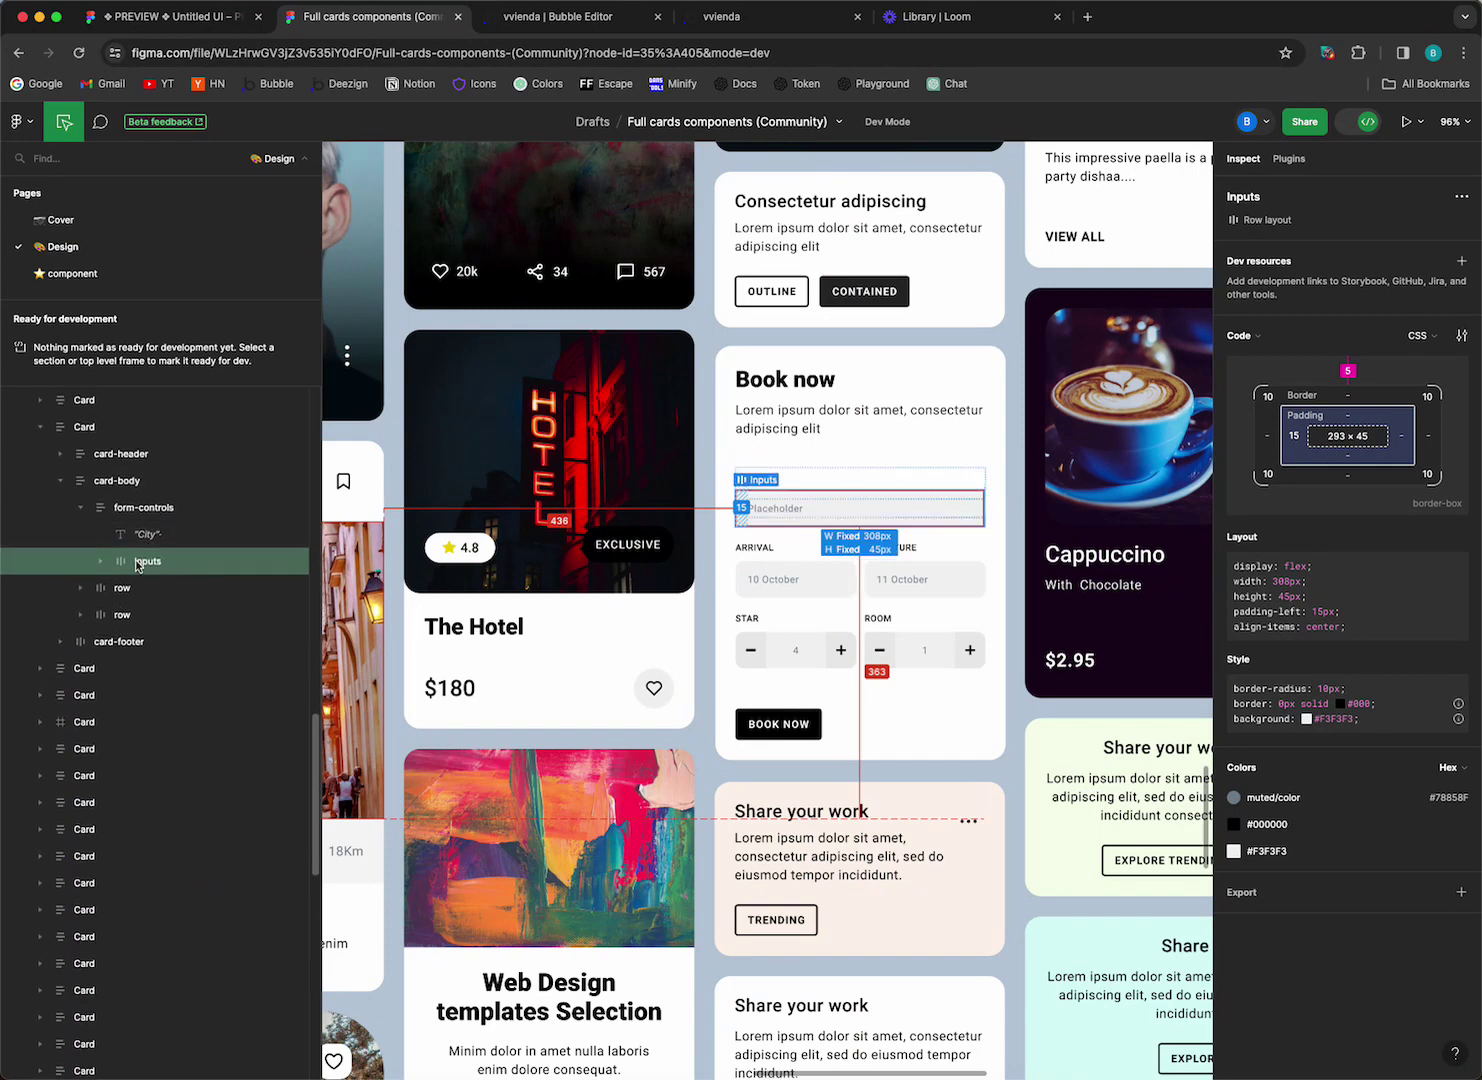
left_click(101, 562)
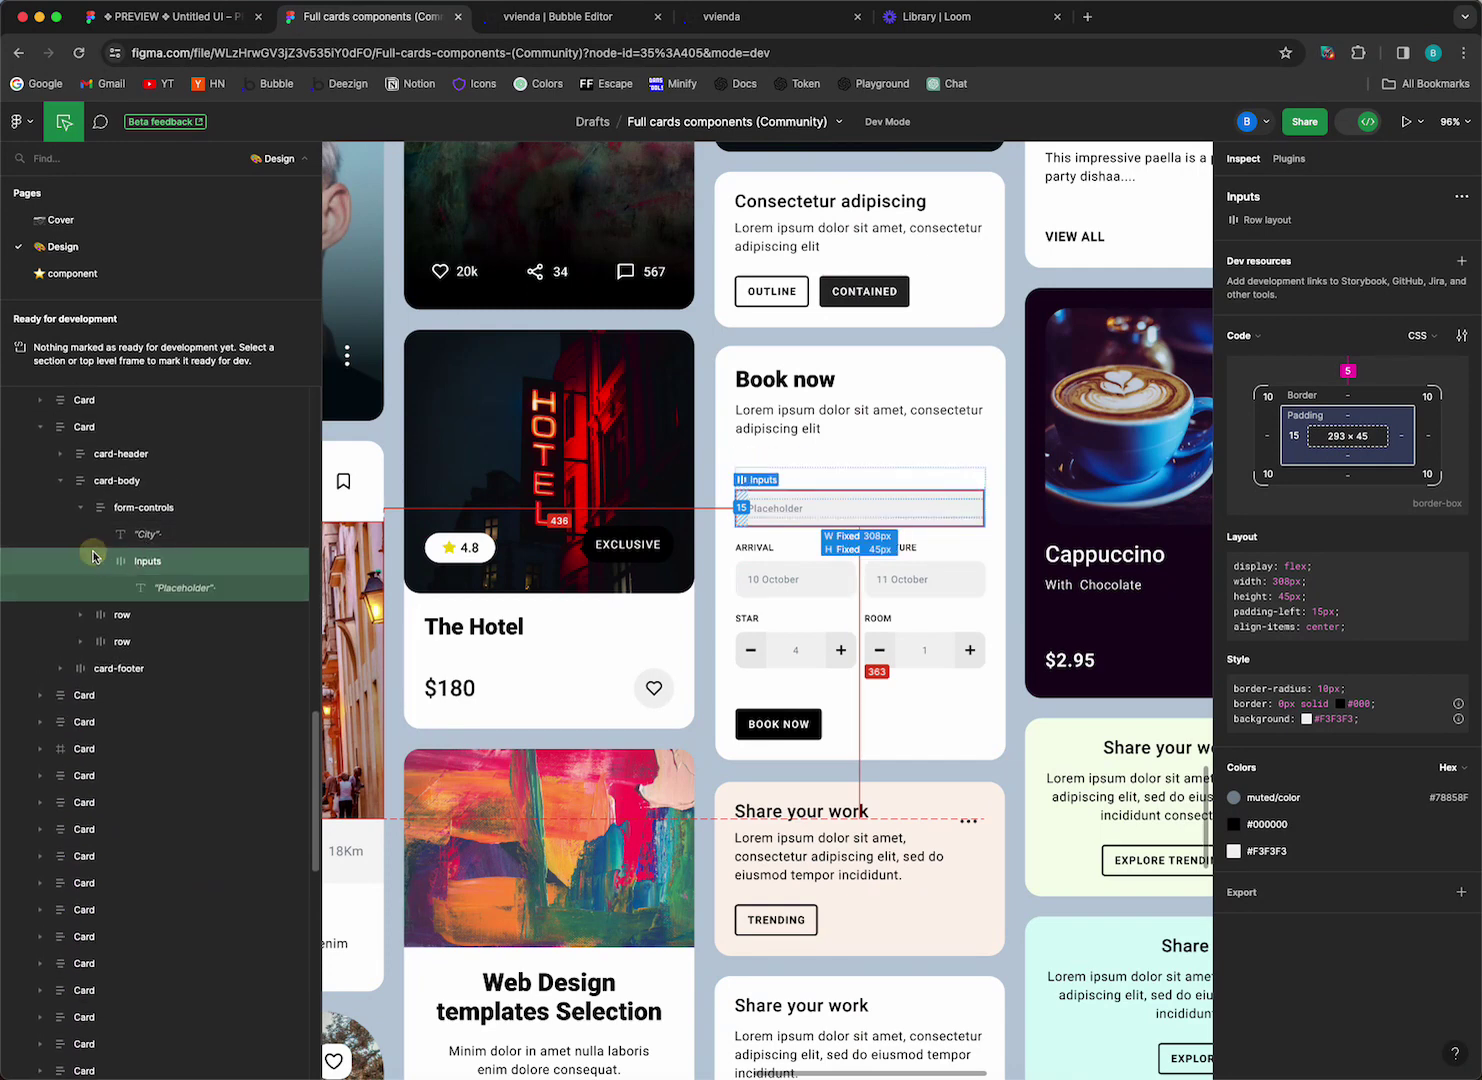
- Switch to Design mode and rename the Inputs layer with an emoji tag after its name
right_click(208, 569)
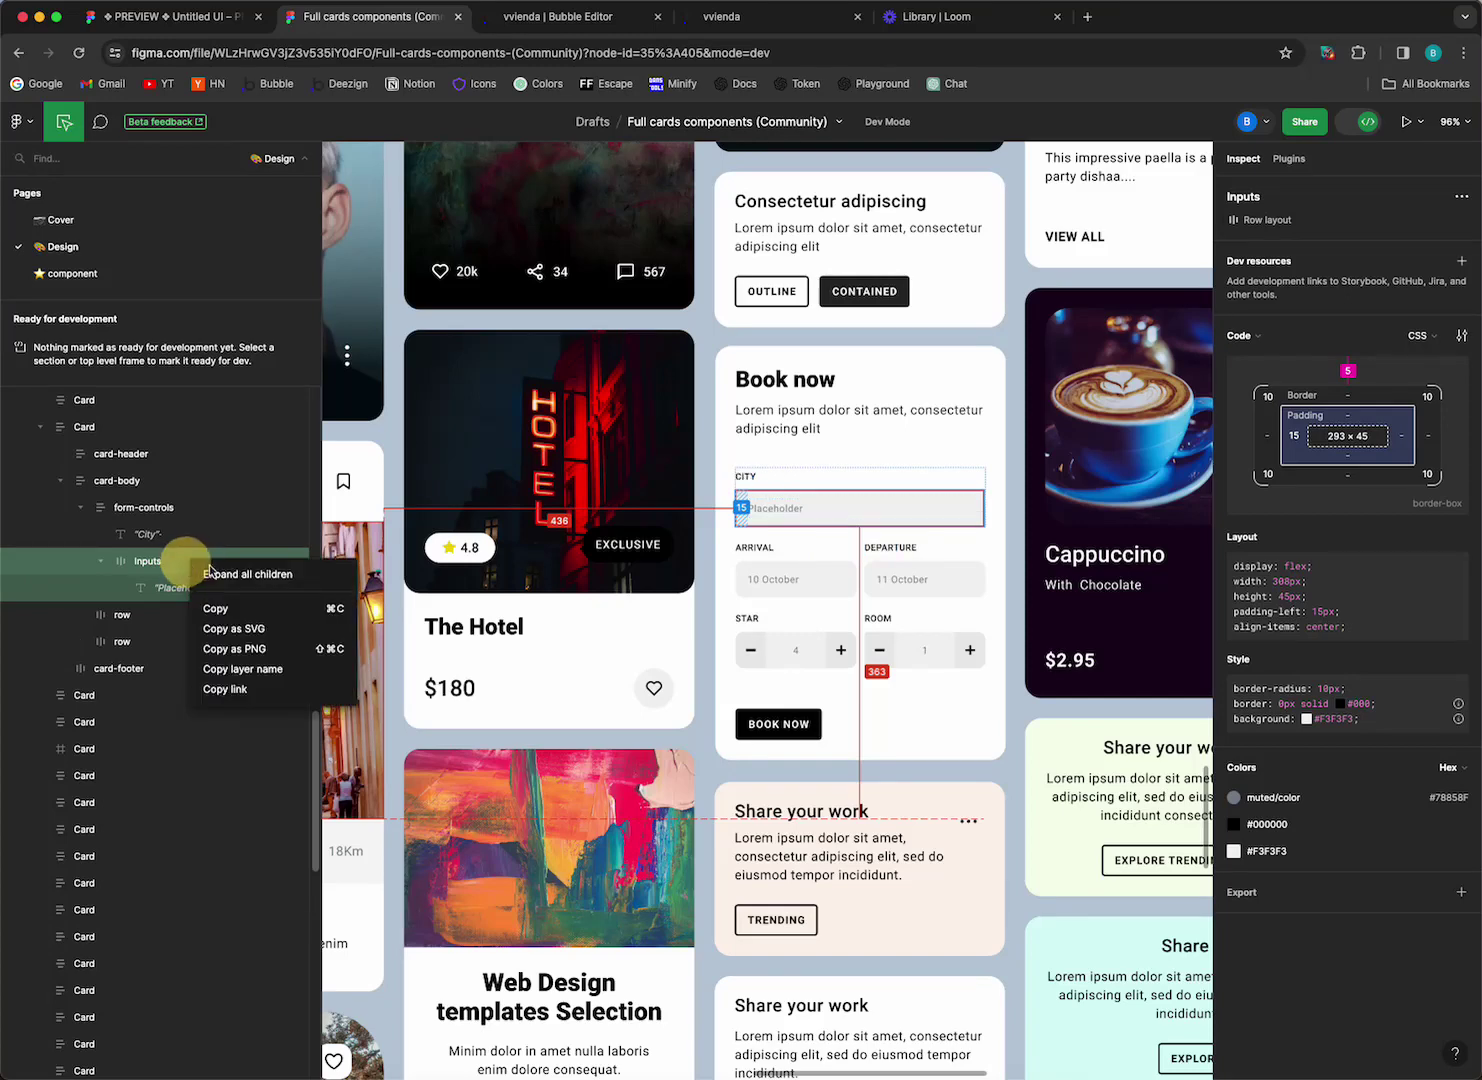
left_click(1345, 122)
right_click(172, 770)
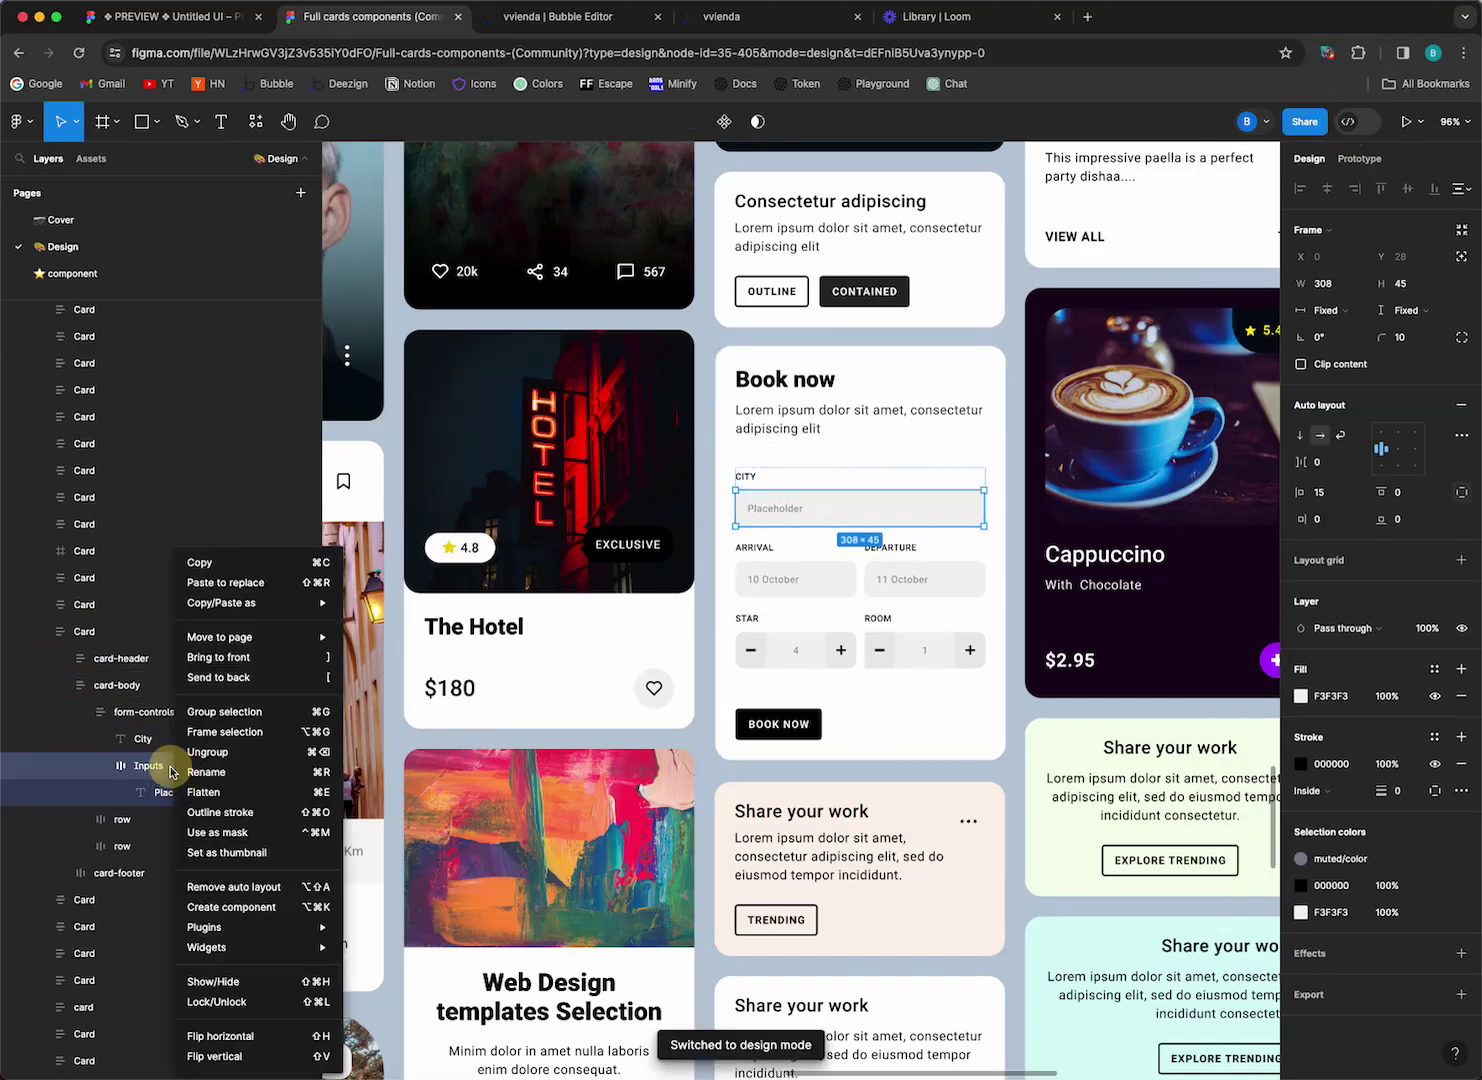
left_click(206, 772)
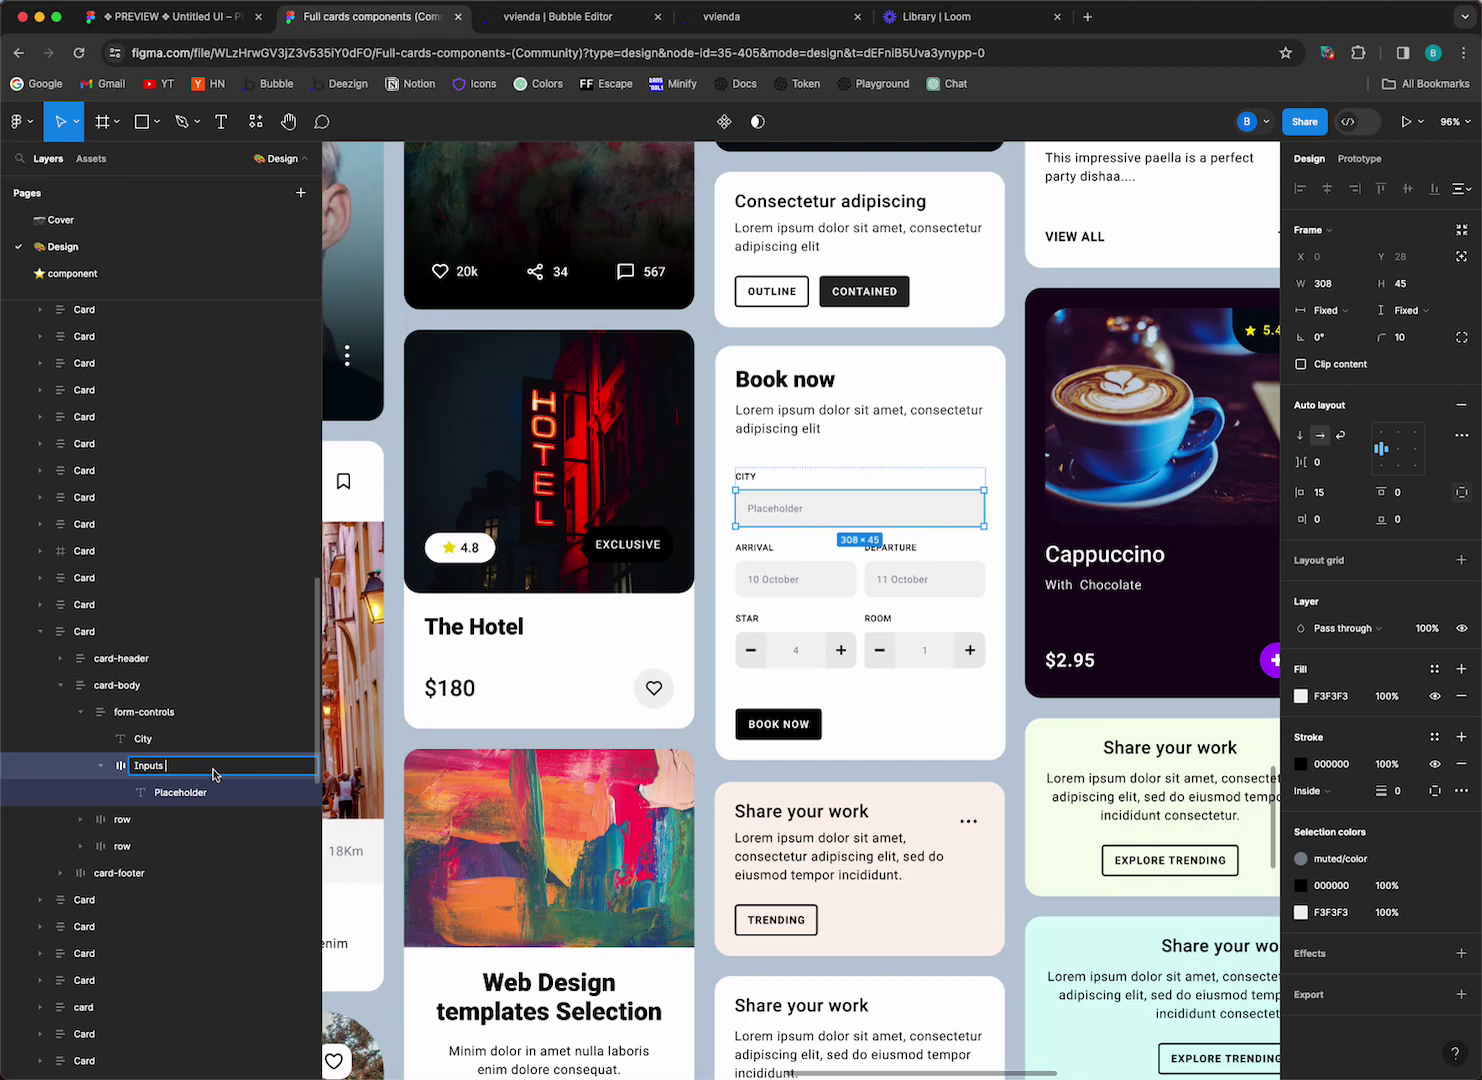
key("ctrl+super+space")
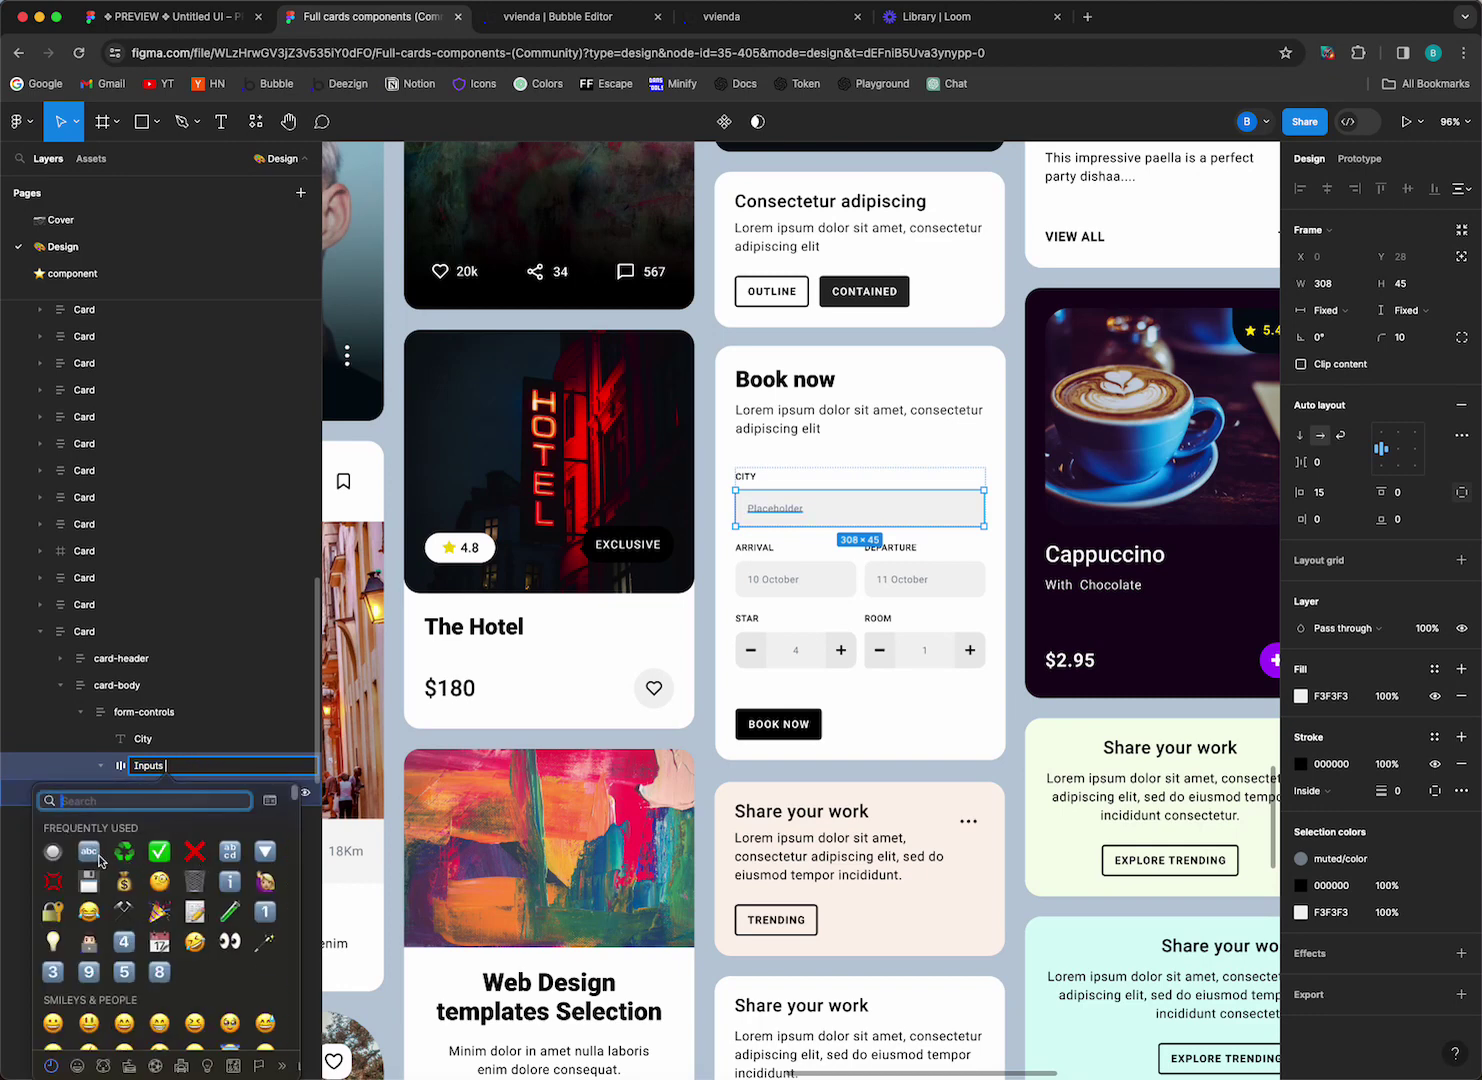
key("Escape")
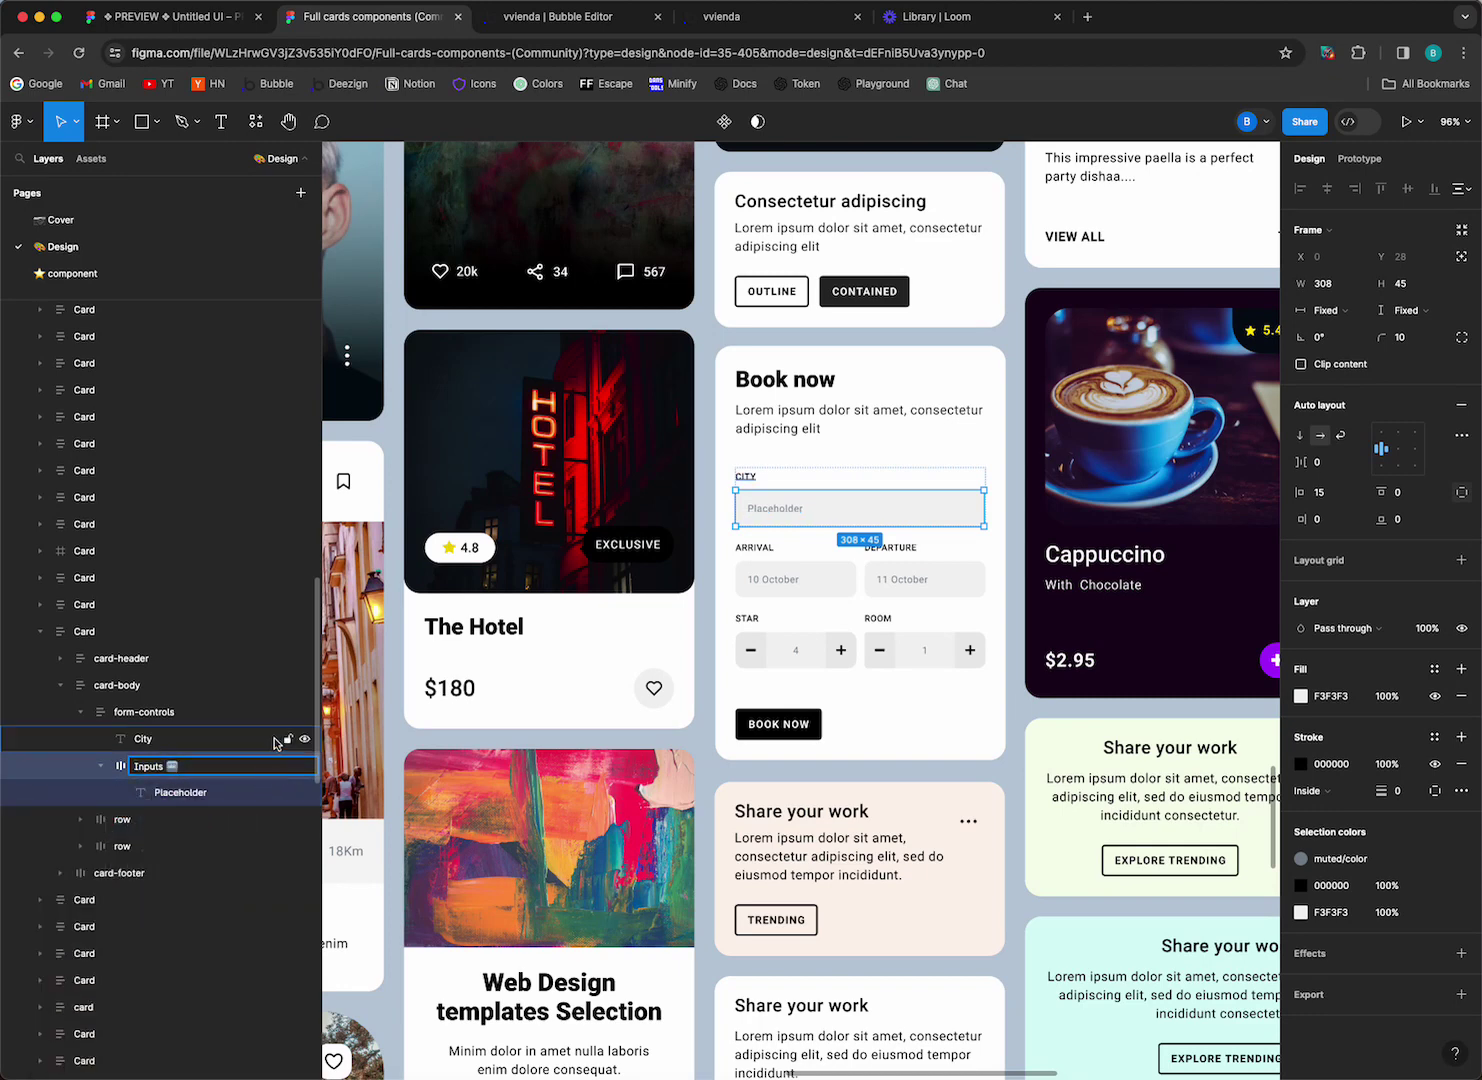
key("Return")
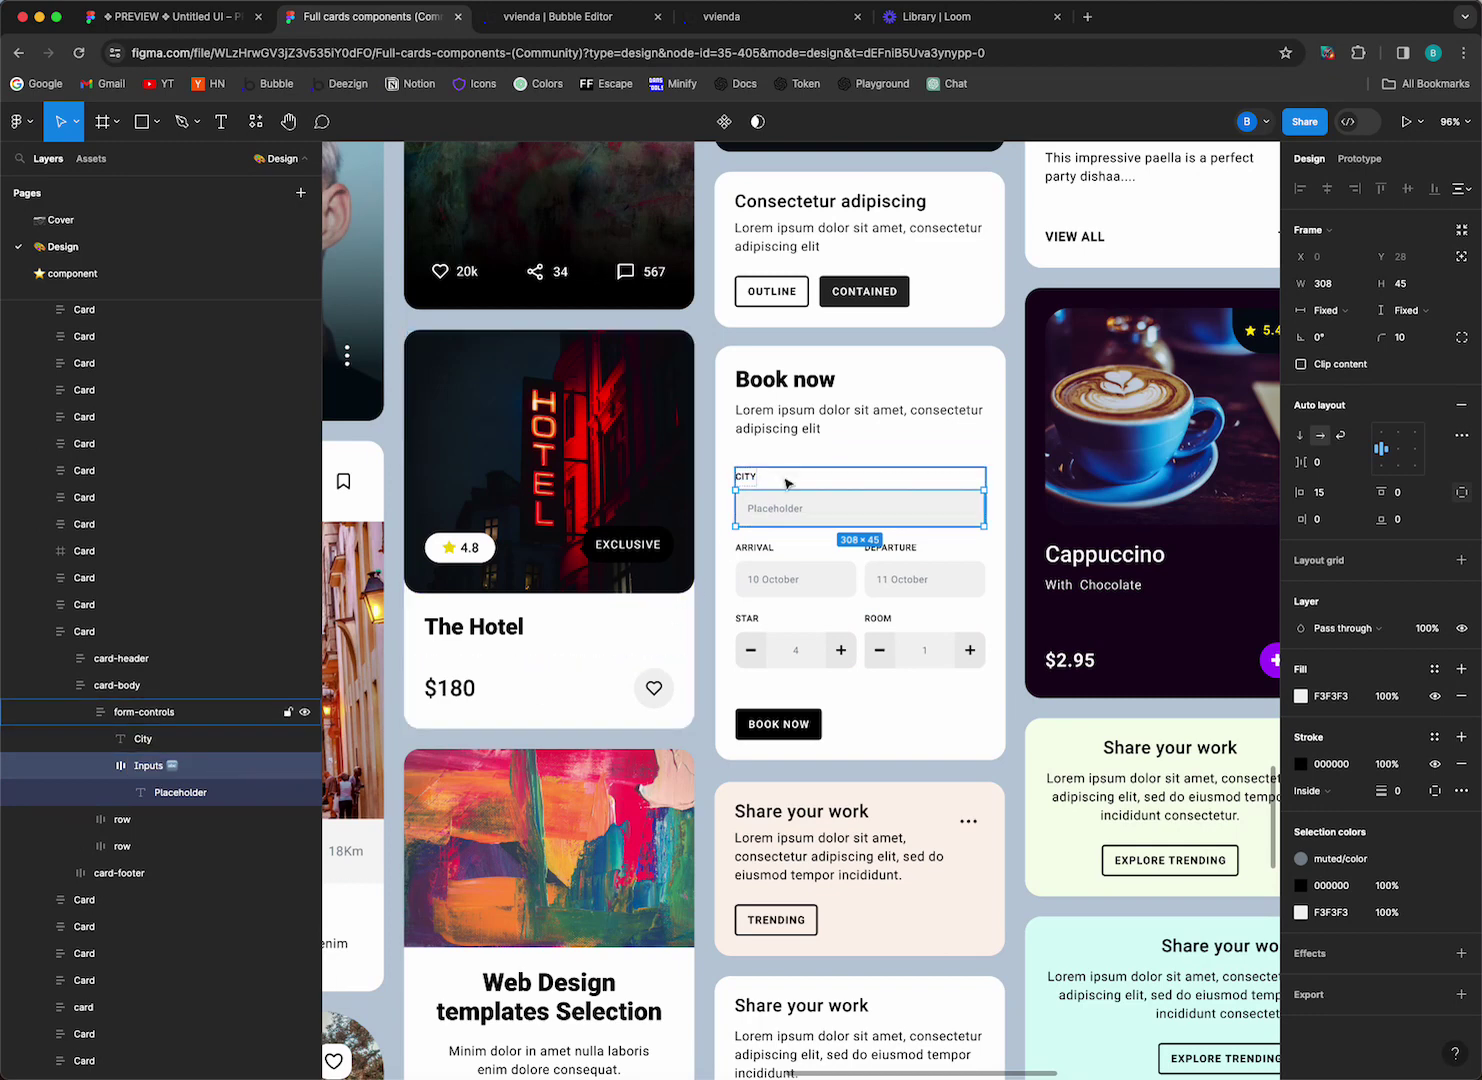
left_click(778, 730)
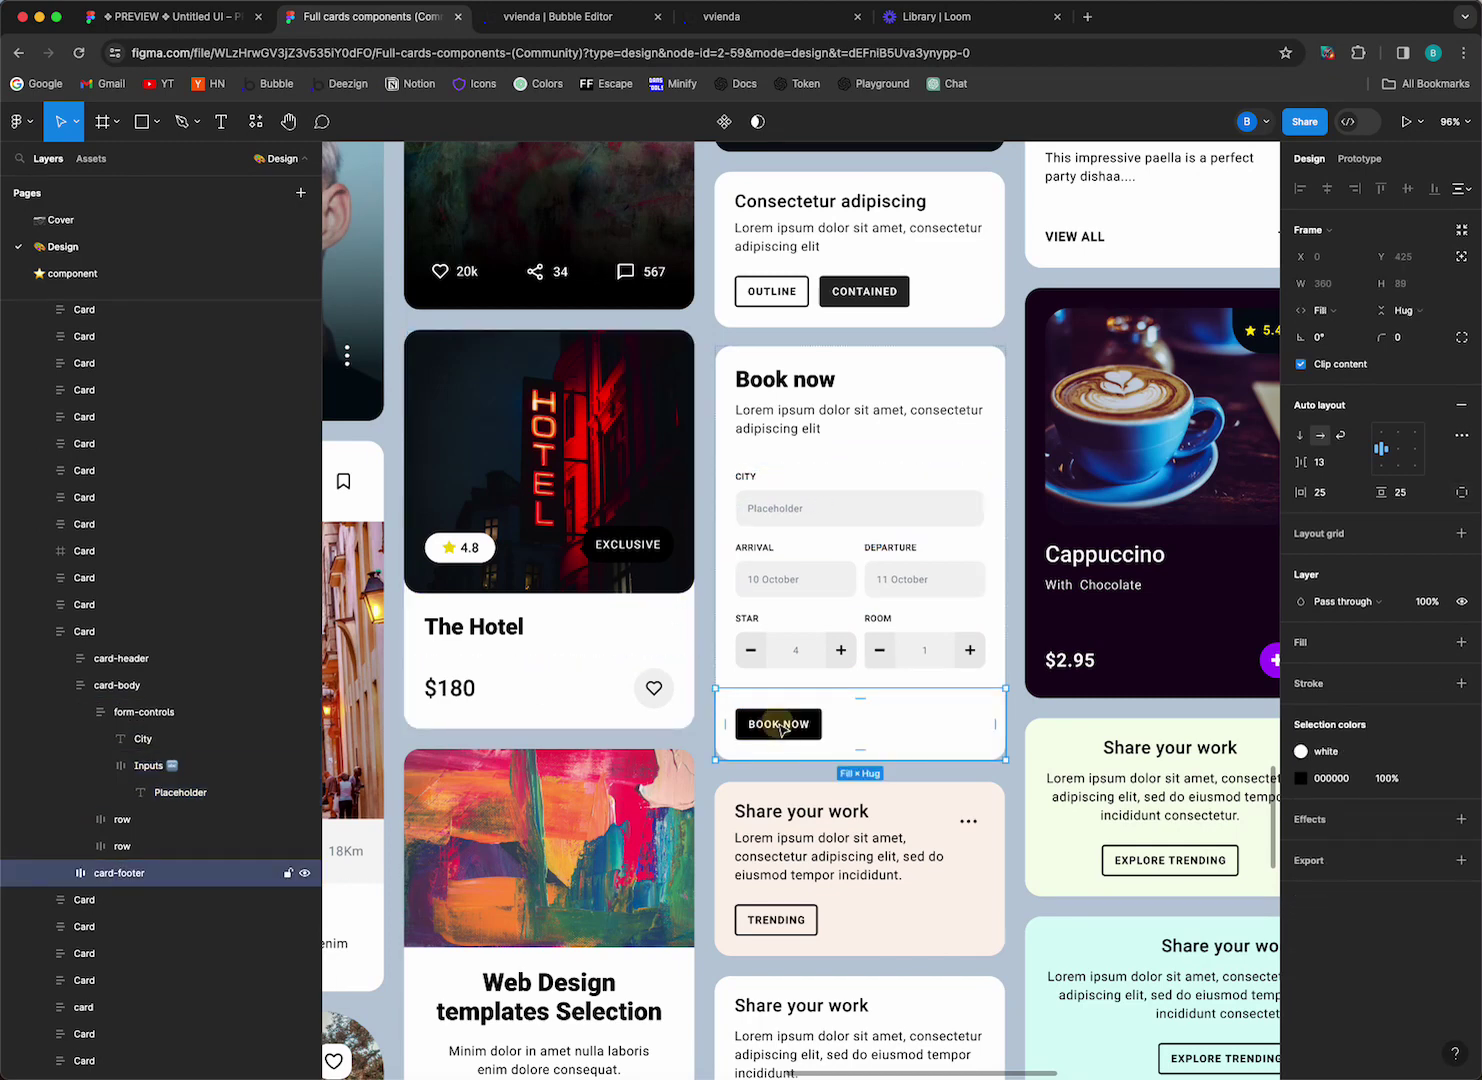
- Append the 🔘 emoji to the BOOK NOW Button layer's name
left_click(778, 728)
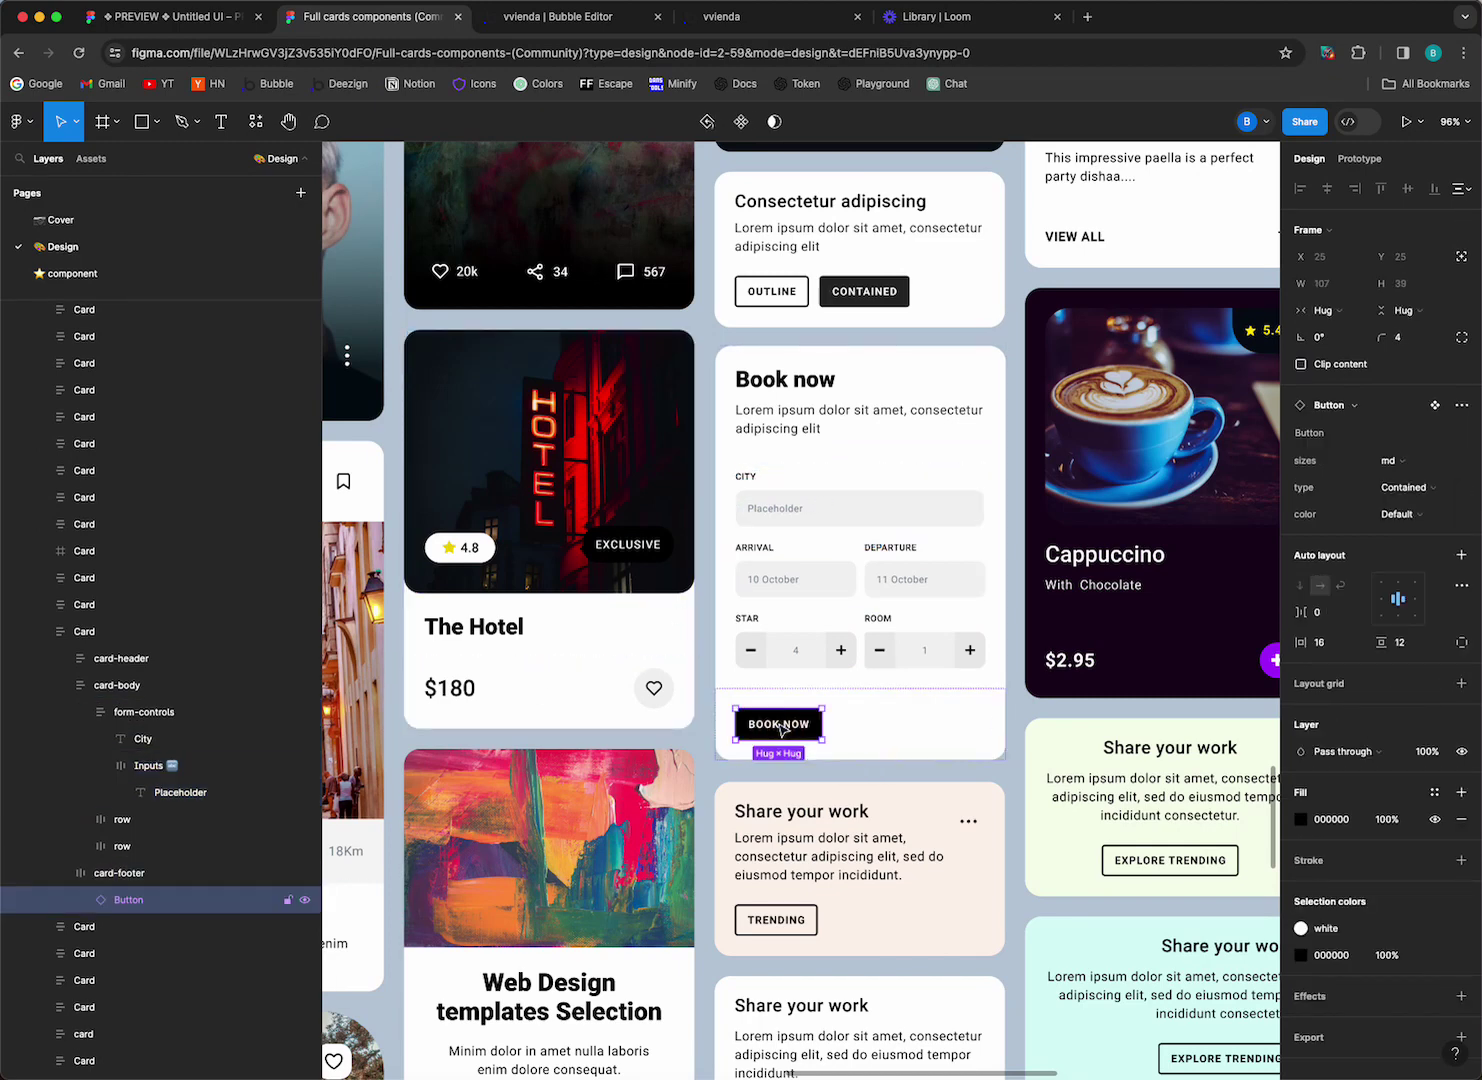
left_click(82, 905)
right_click(180, 900)
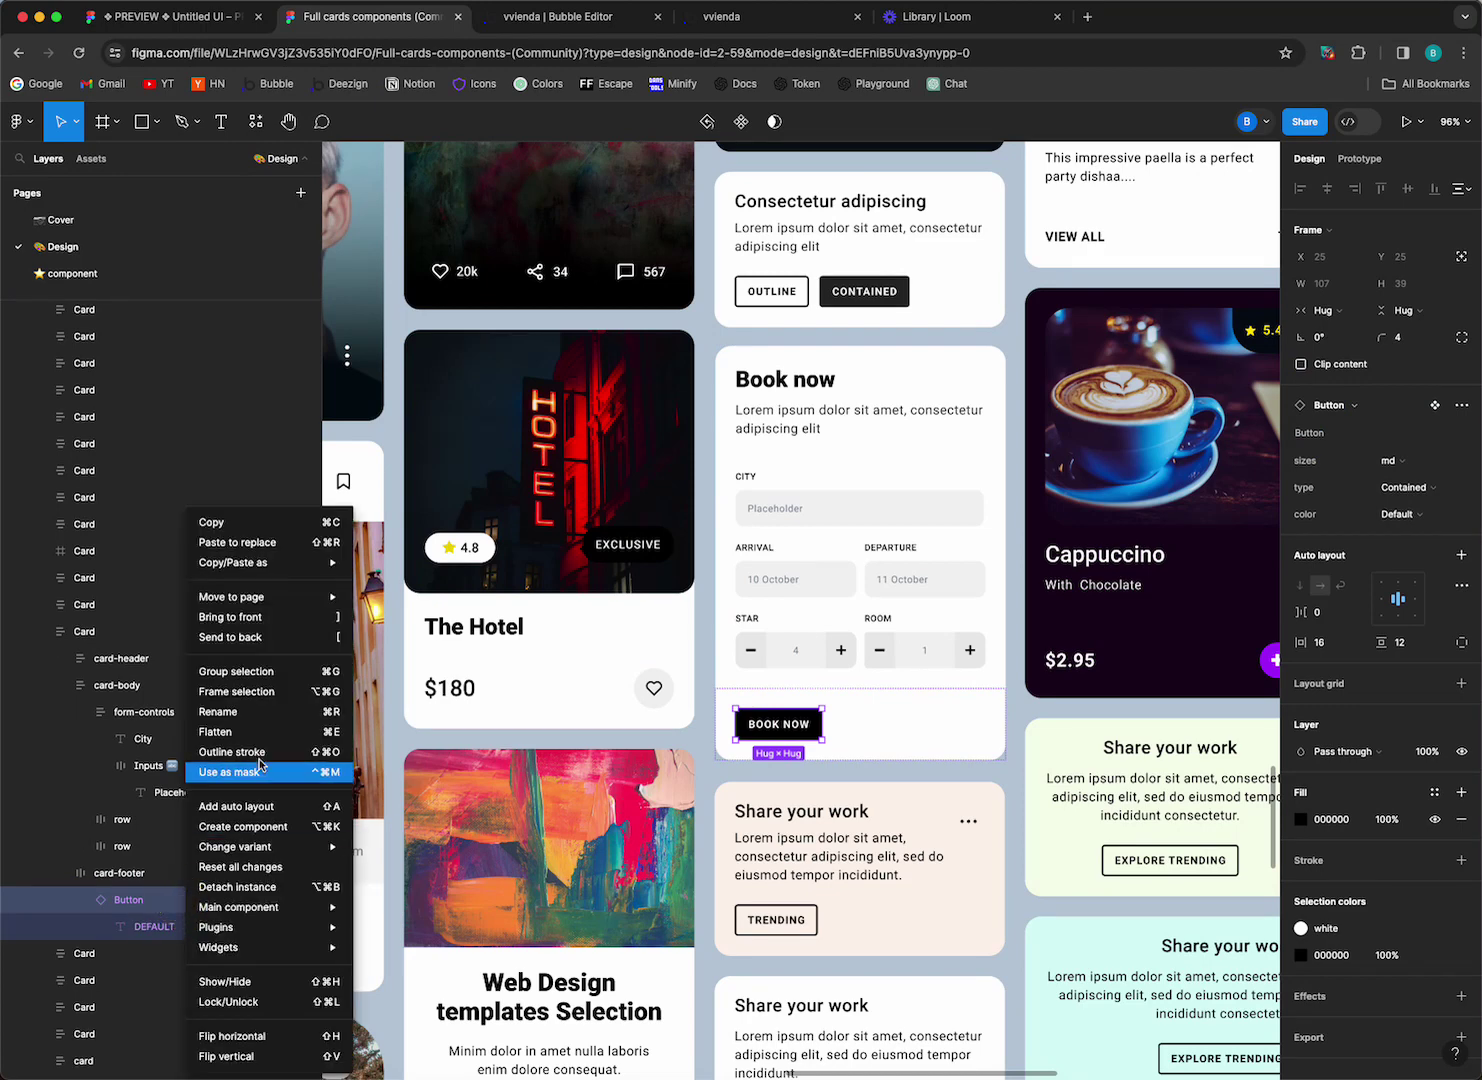
left_click(242, 711)
left_click(163, 898)
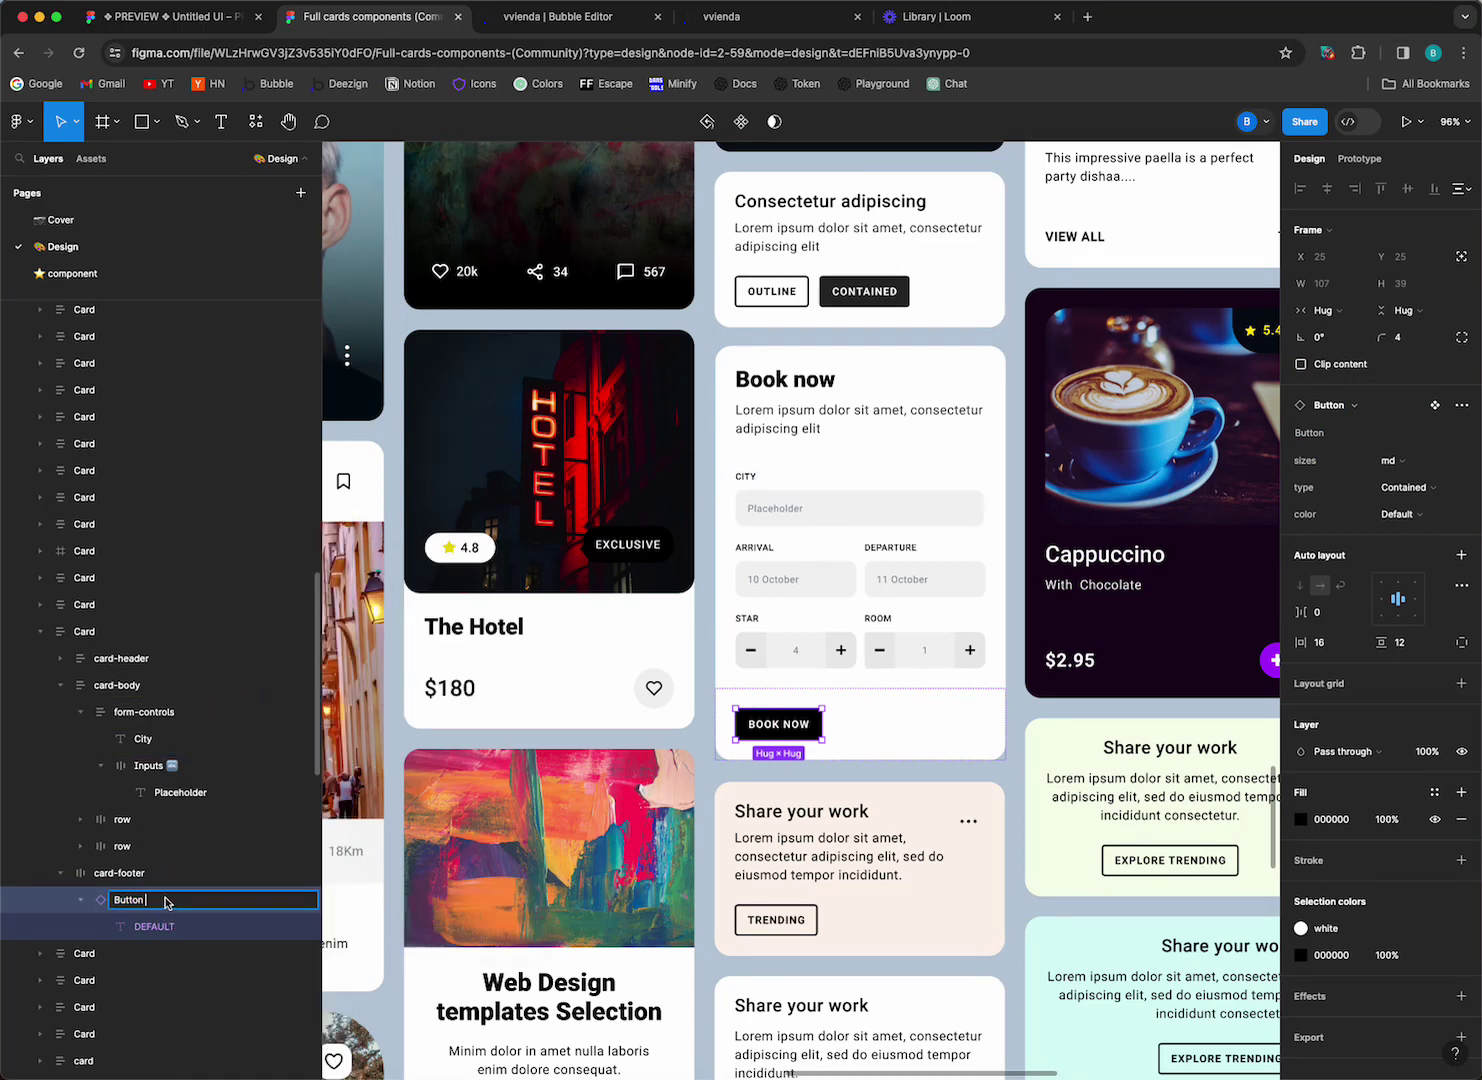
key("ctrl+super+space")
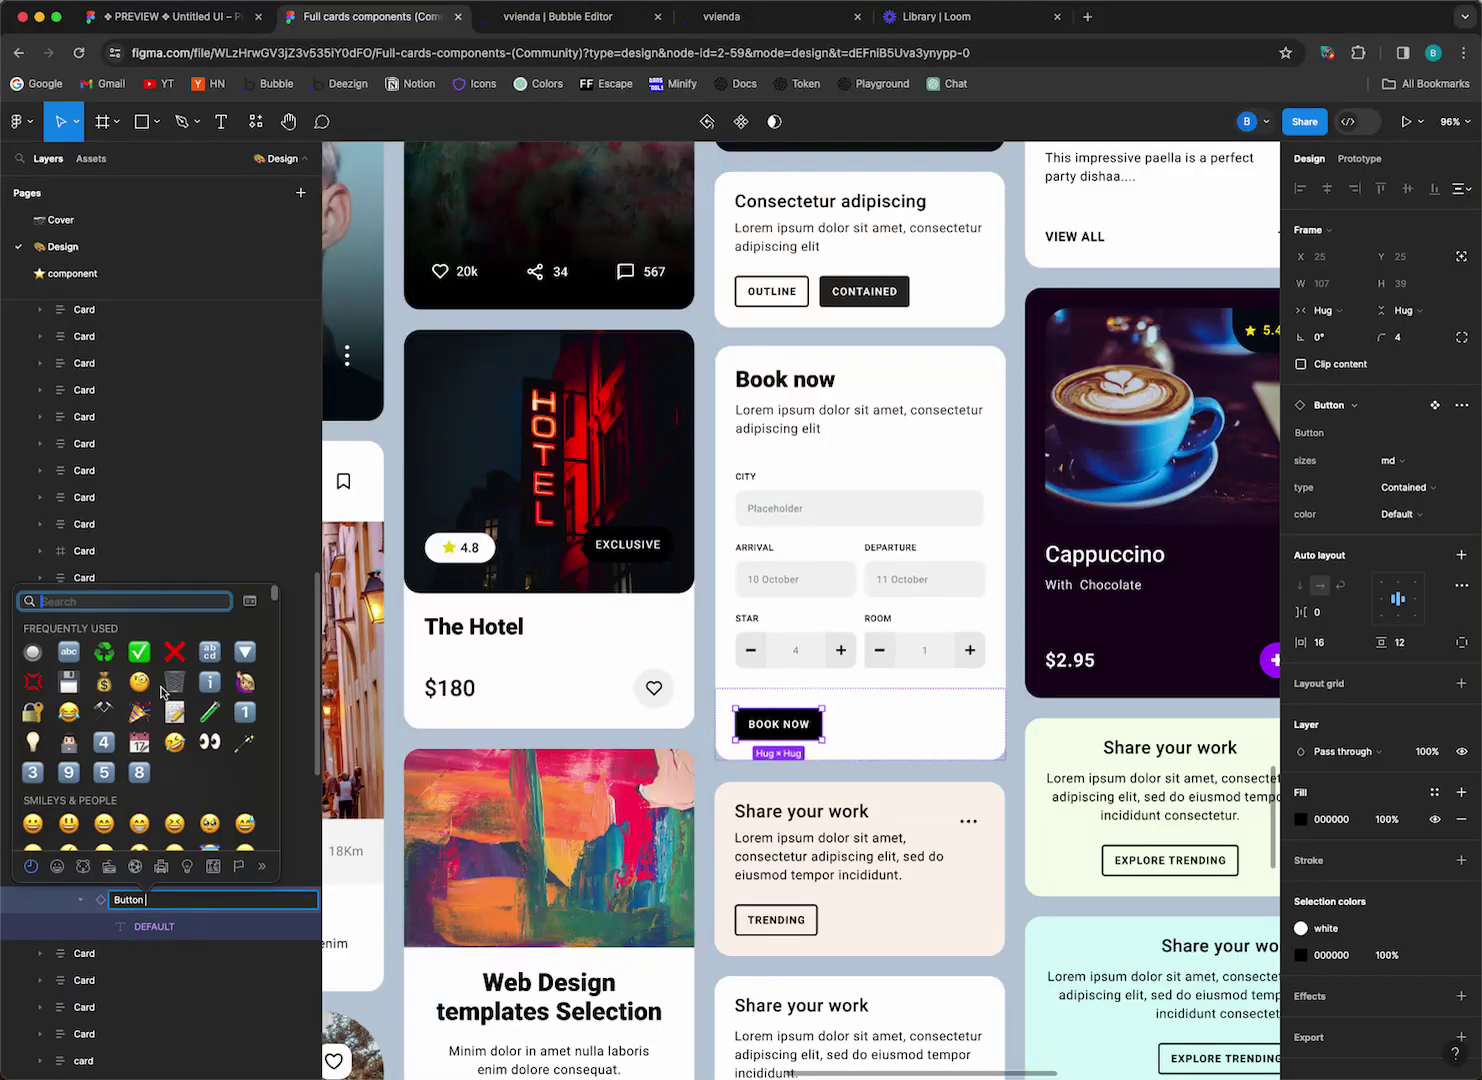
key("Escape")
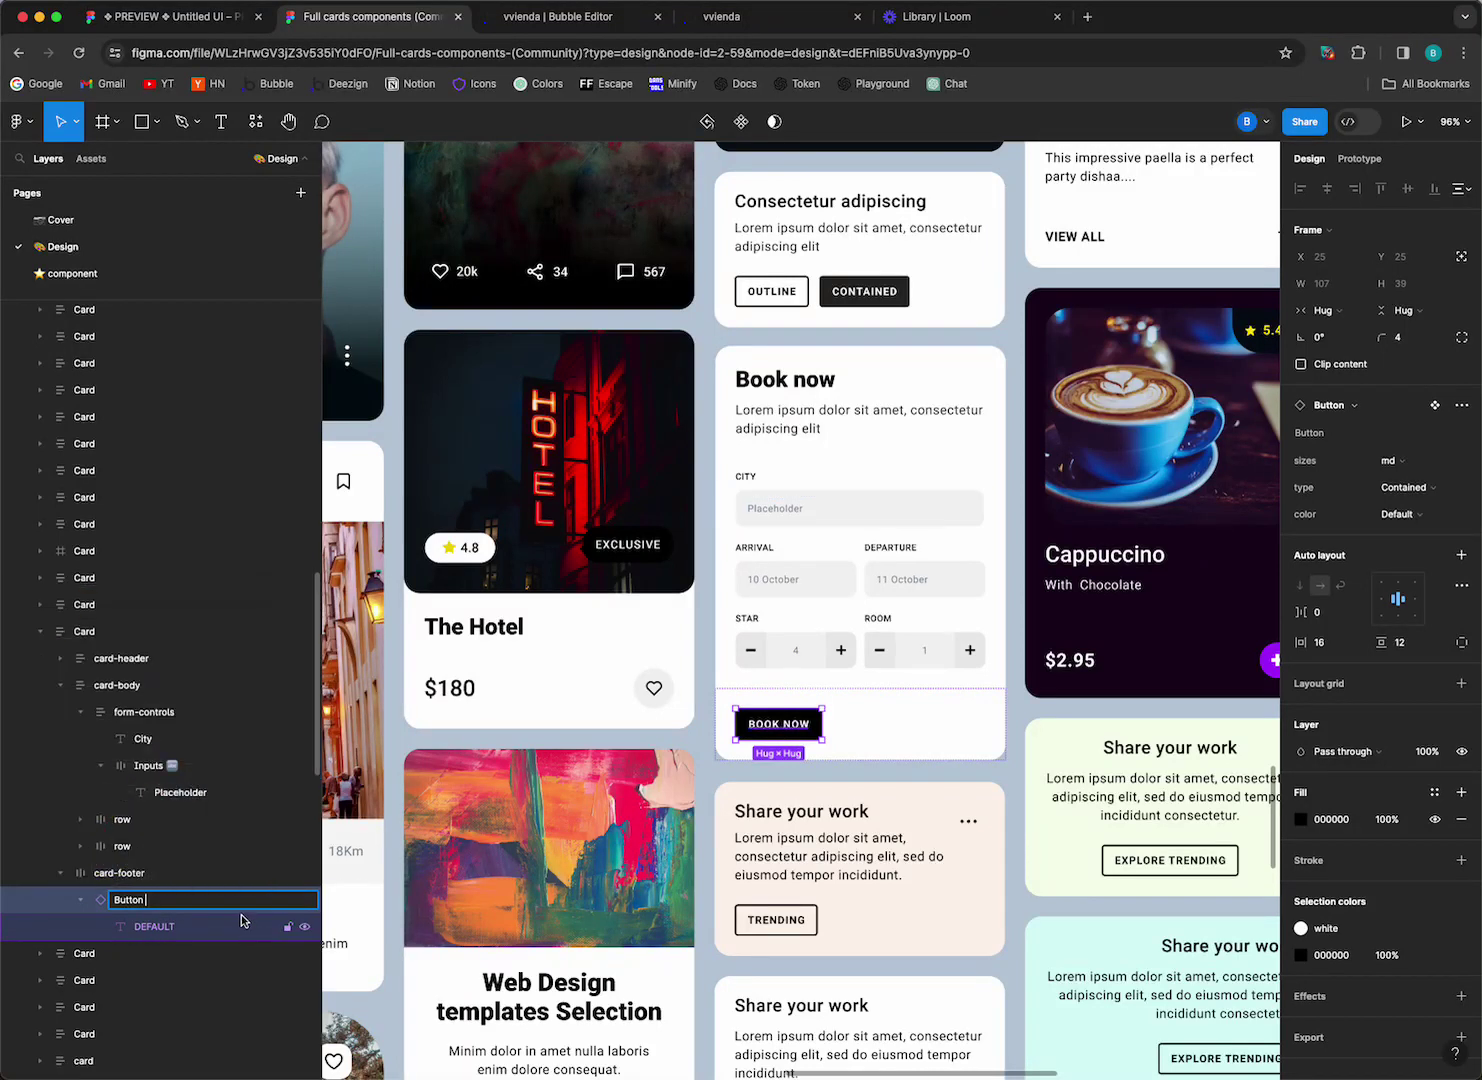
key("Return")
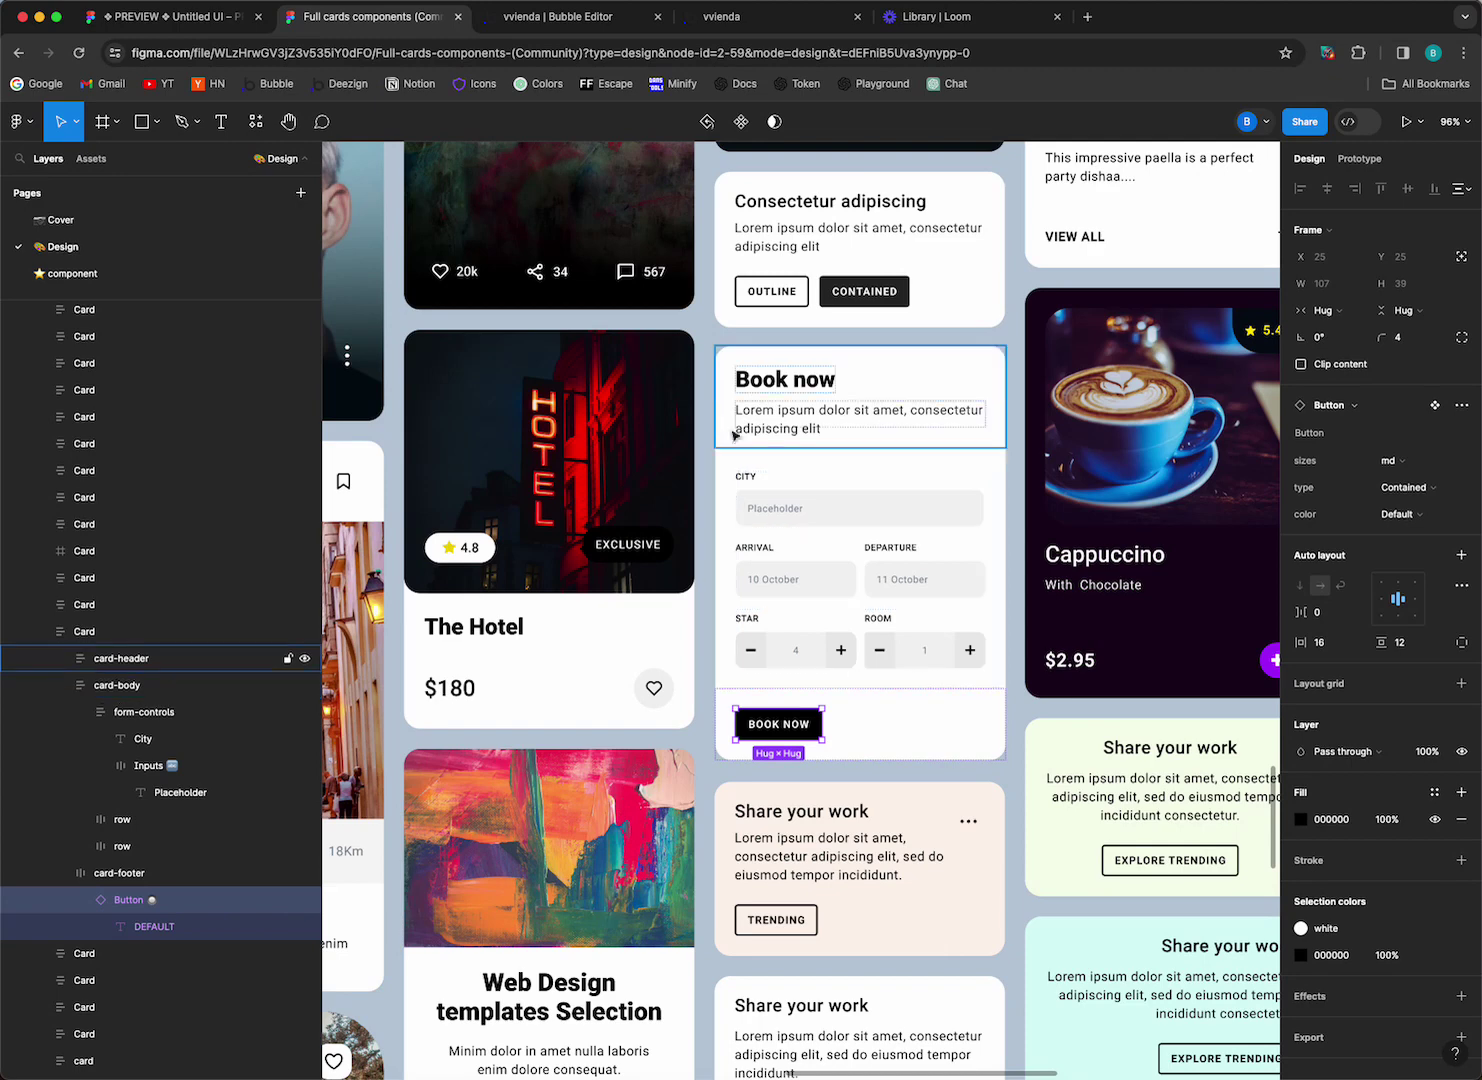
left_click(160, 636)
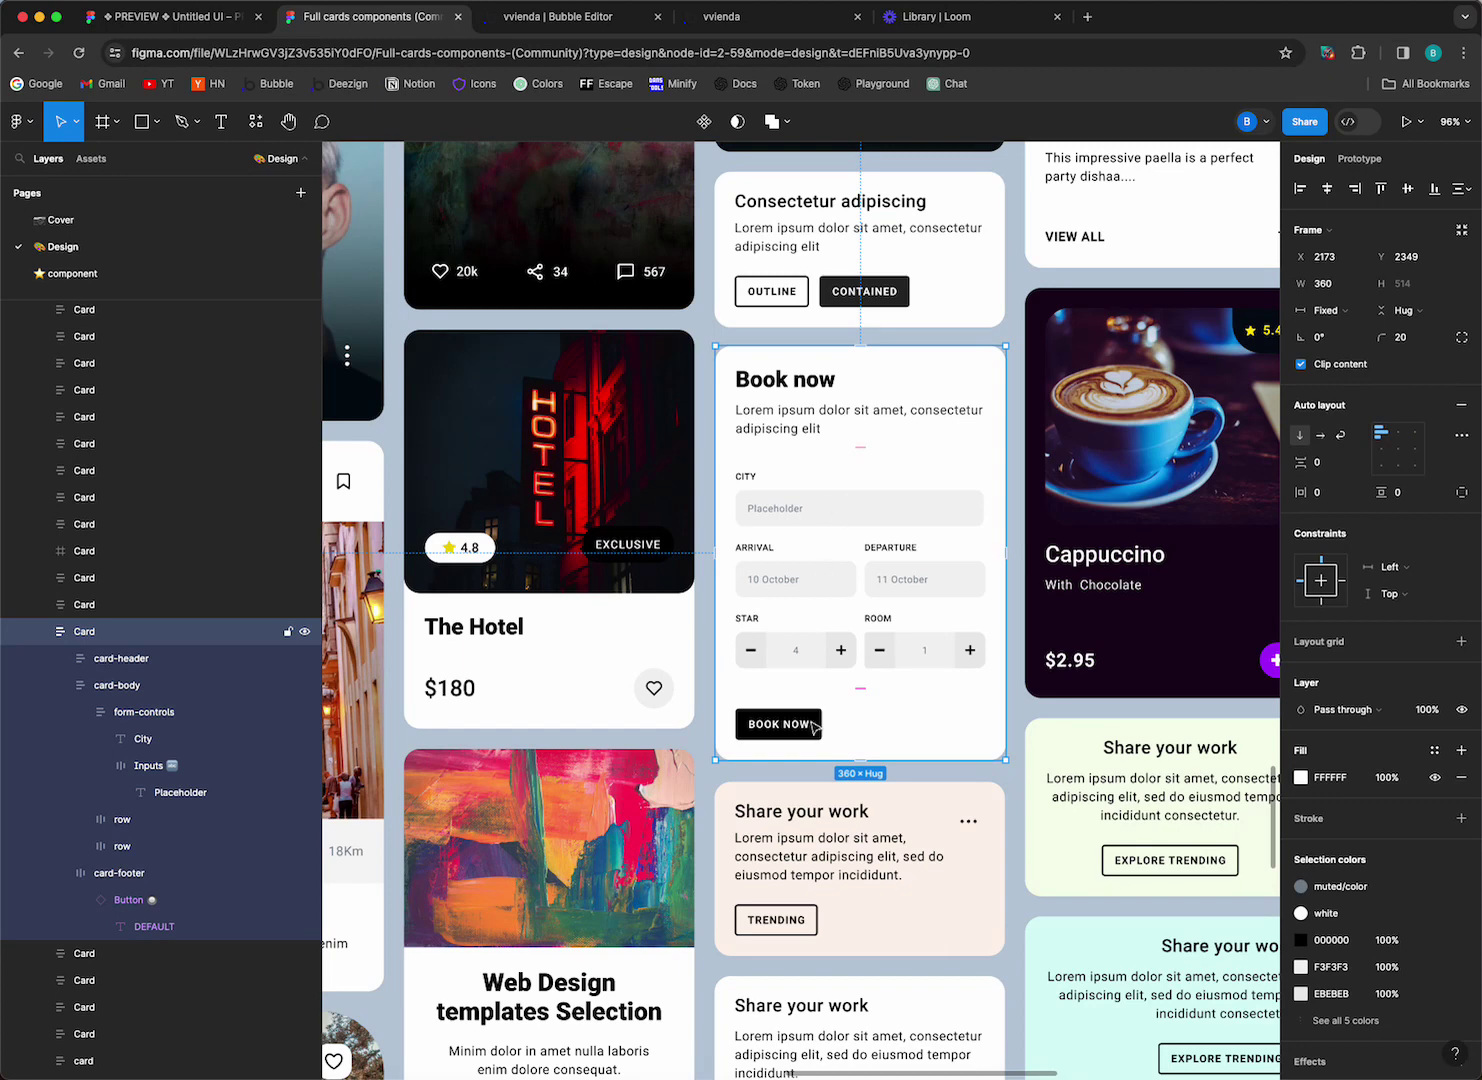
- In Dev Mode, convert the 38-node Book now Card with Deezign and return to the Bubble Editor
left_click(1348, 121)
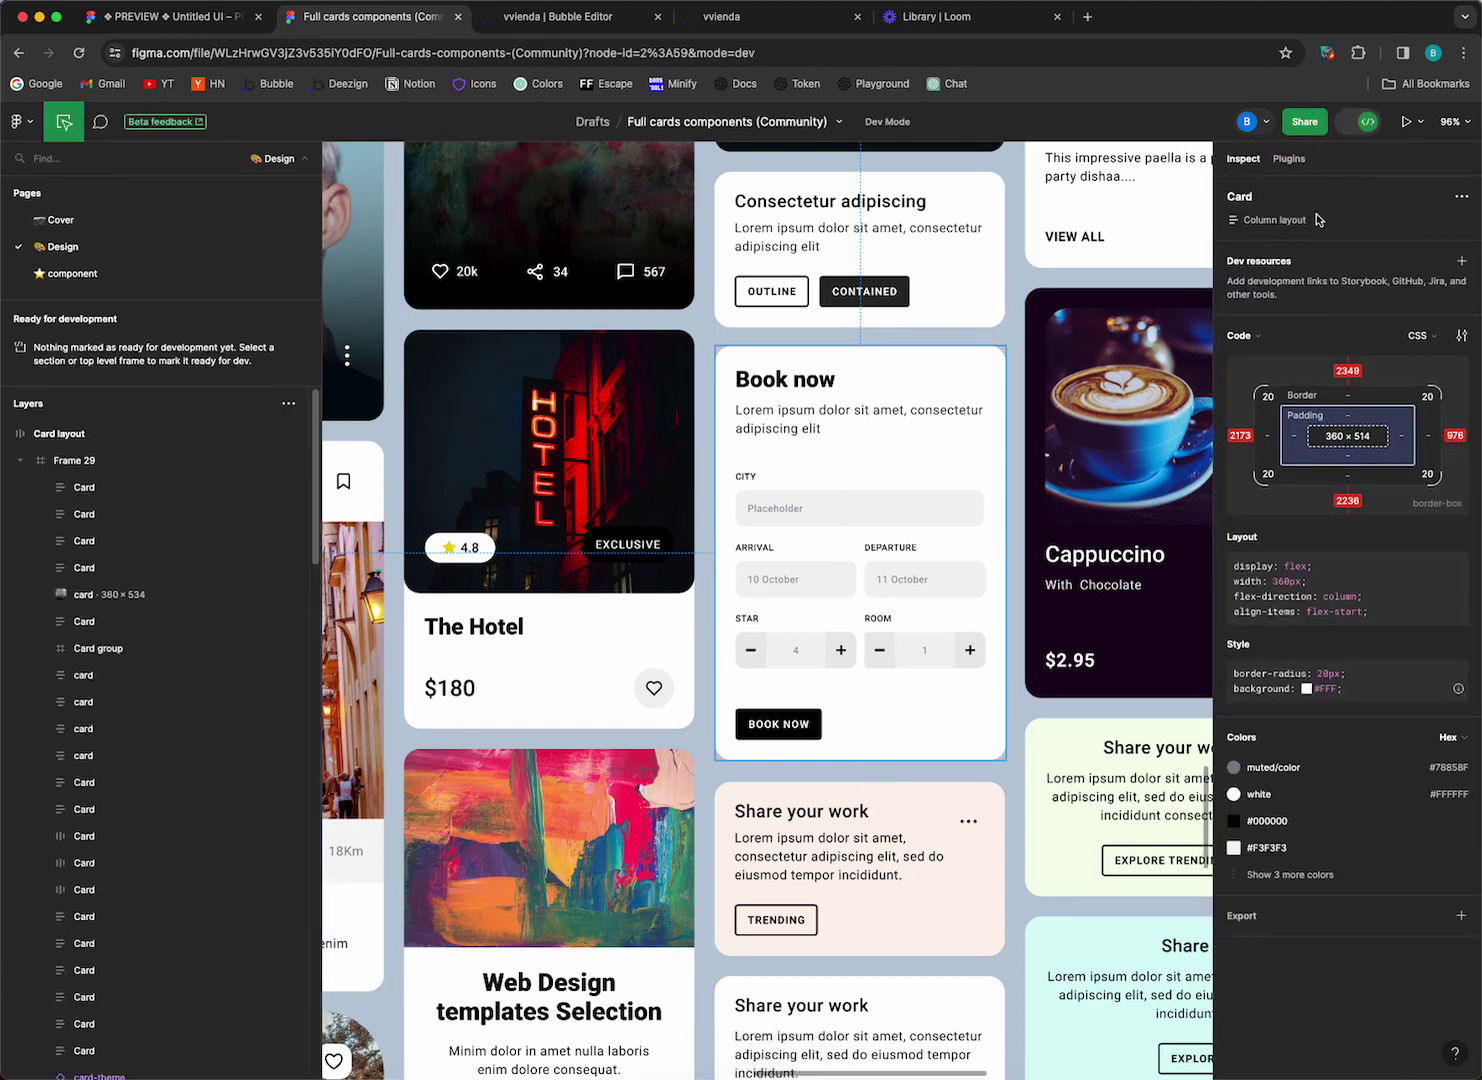
left_click(1289, 158)
left_click(1276, 299)
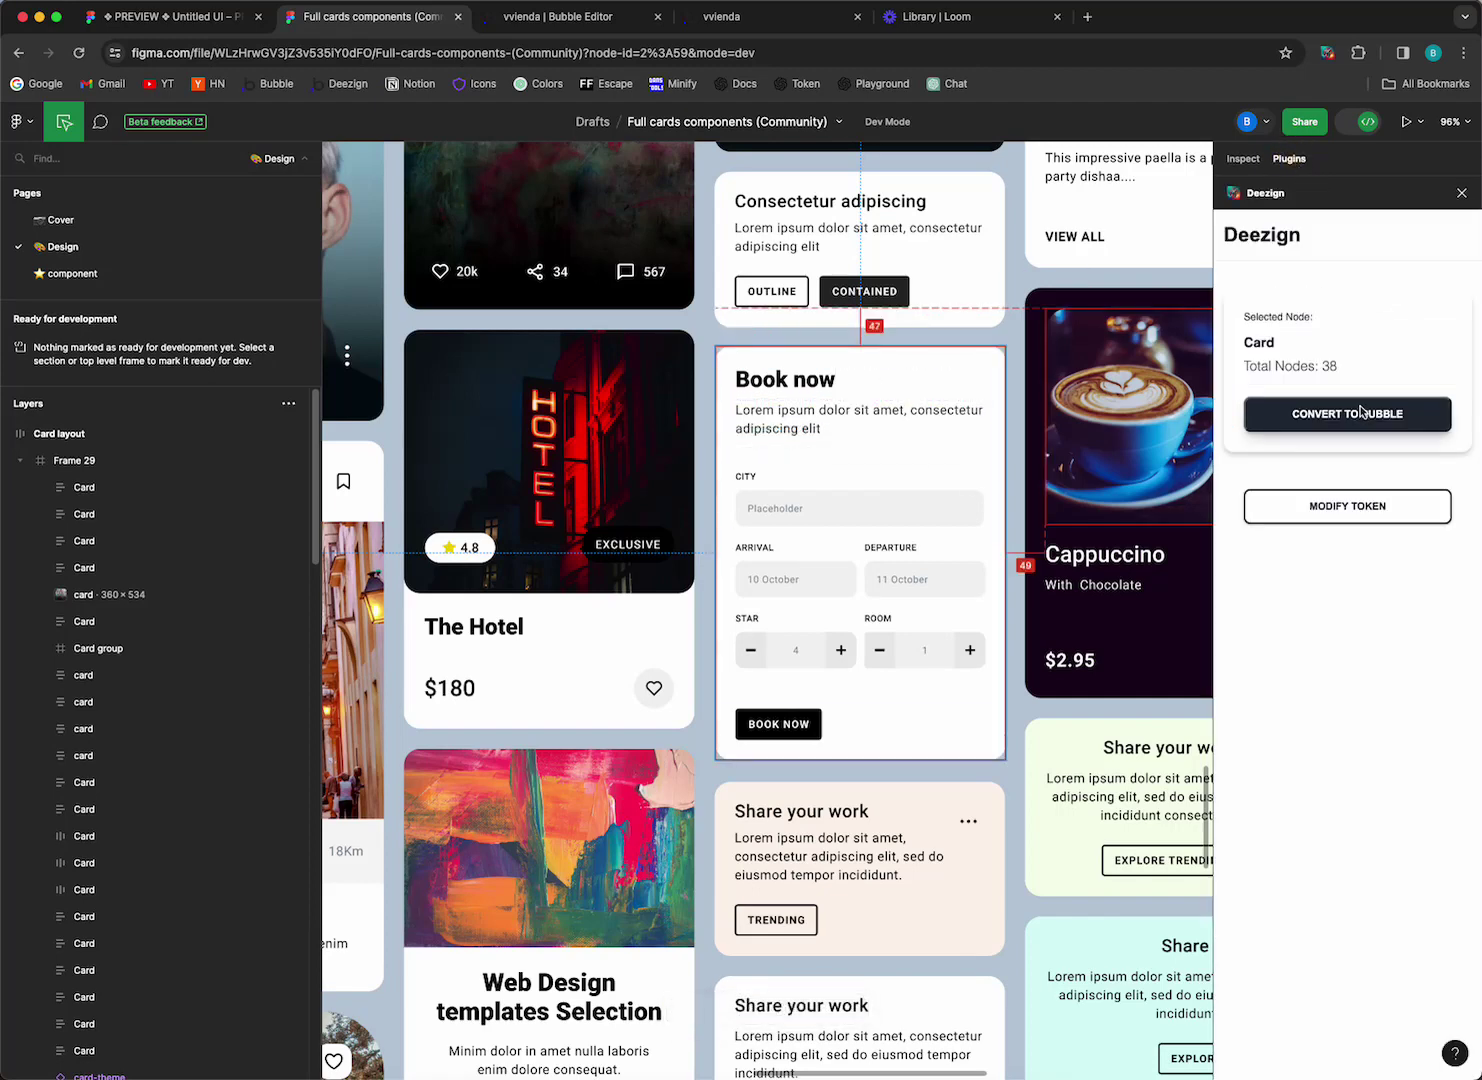
left_click(1358, 414)
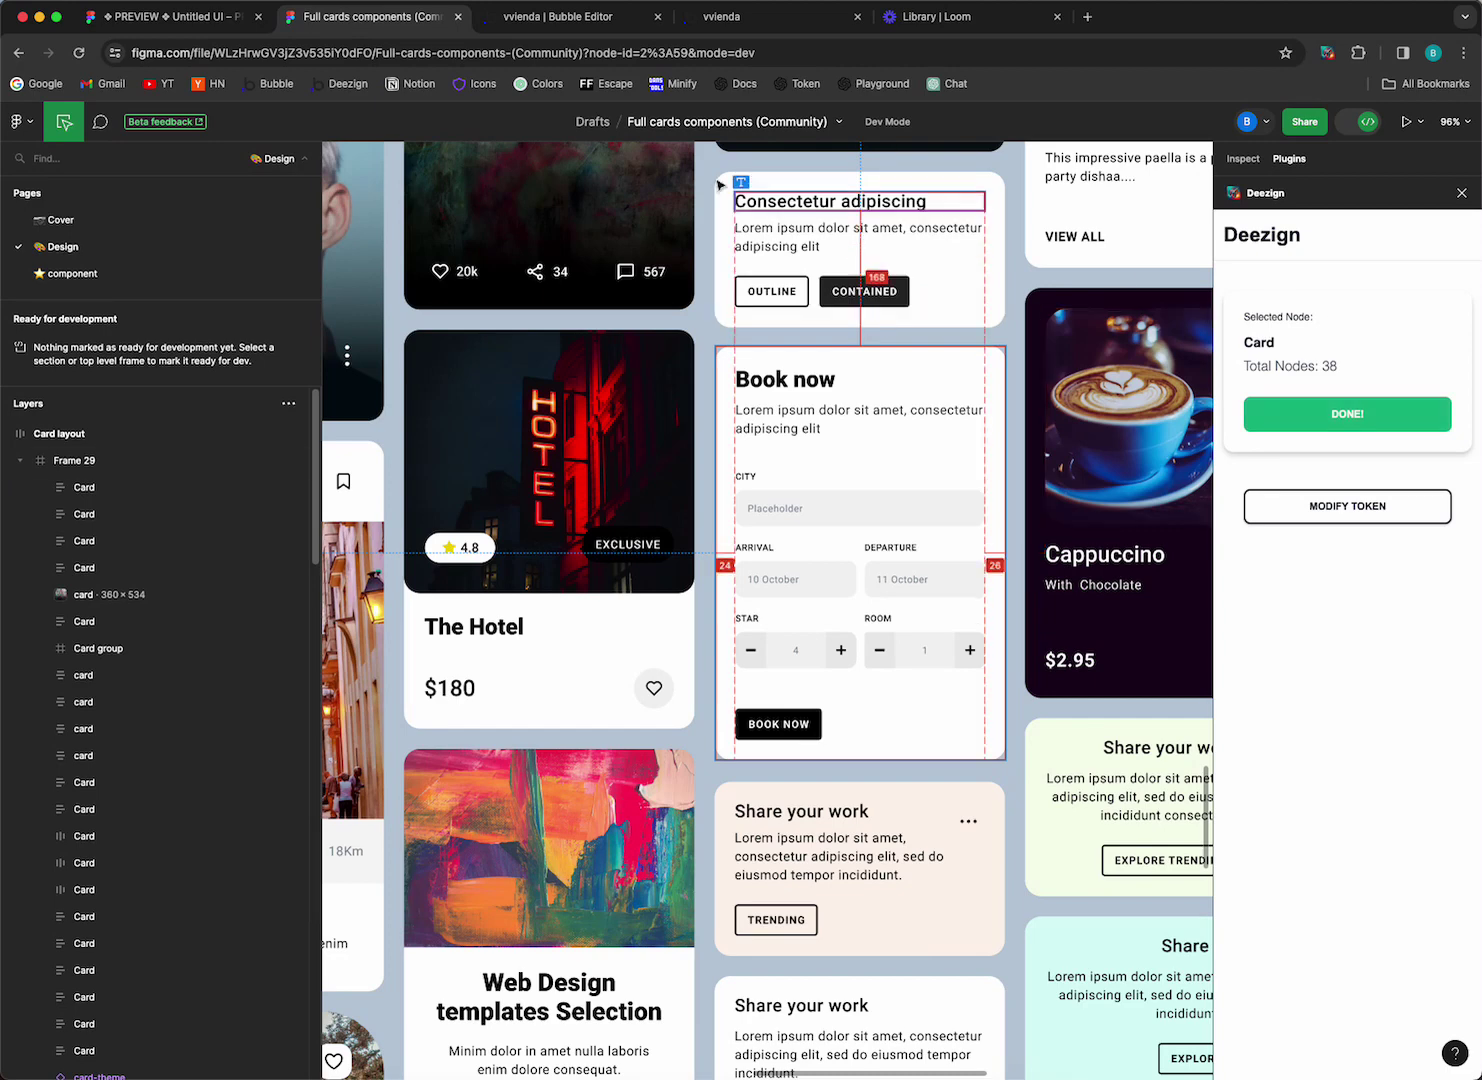
left_click(202, 18)
left_click(537, 30)
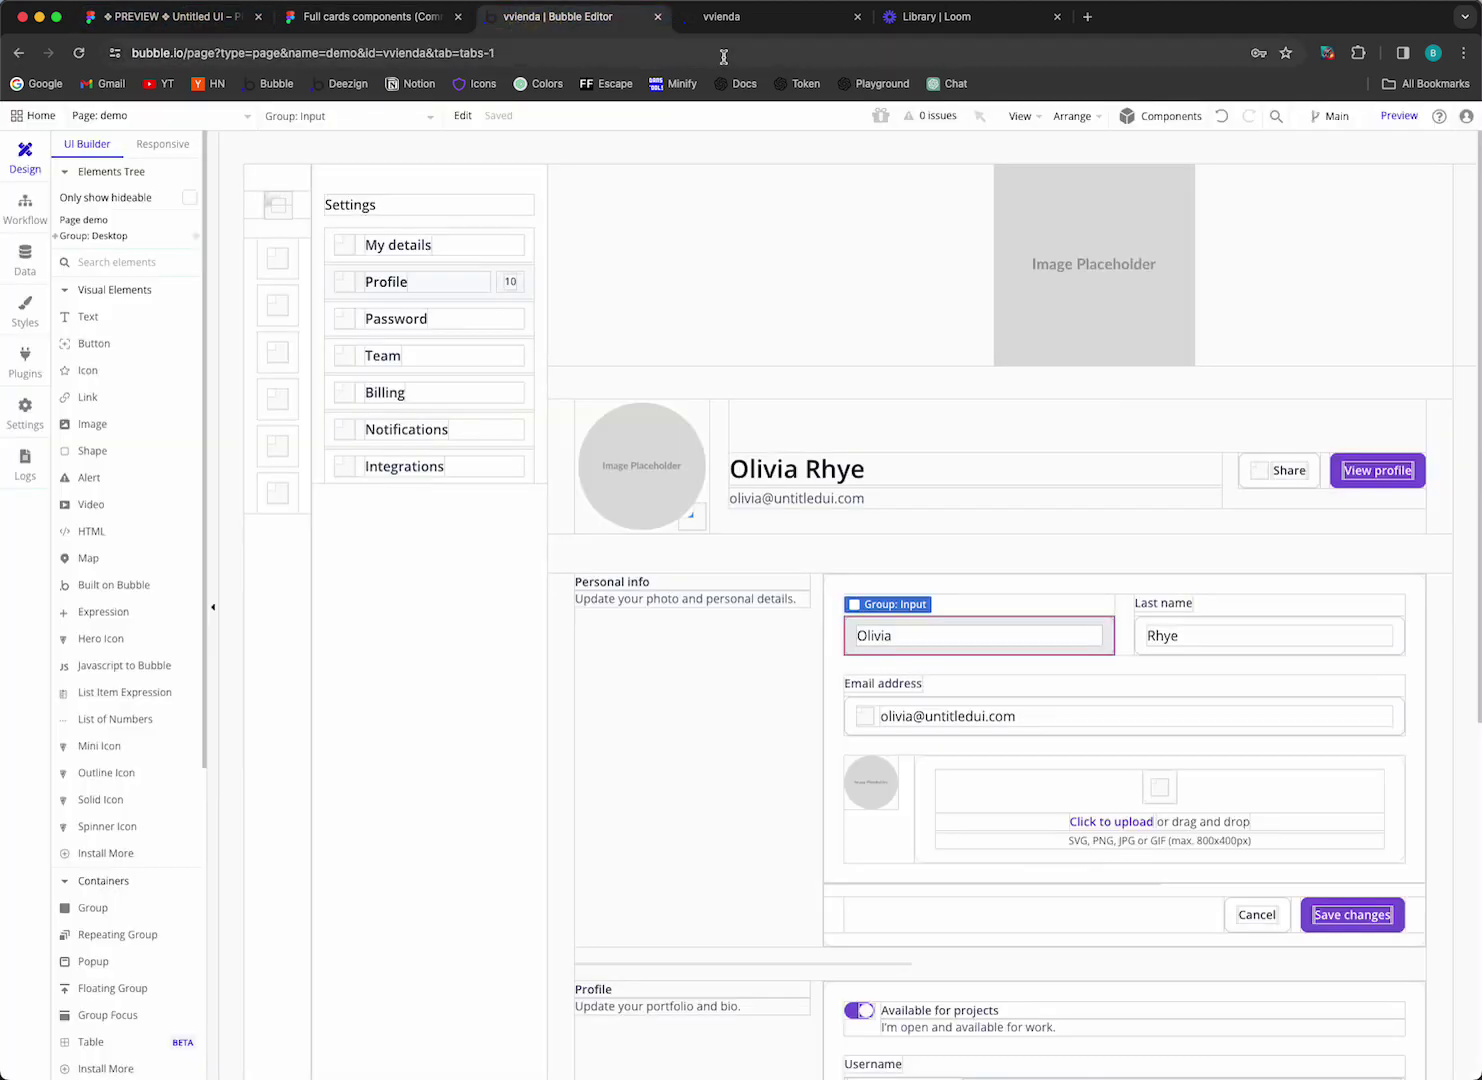
- Delete all children of Group: Main in the Elements Tree and open Deezign's conversions list
left_click(57, 236)
left_click(94, 272)
right_click(94, 272)
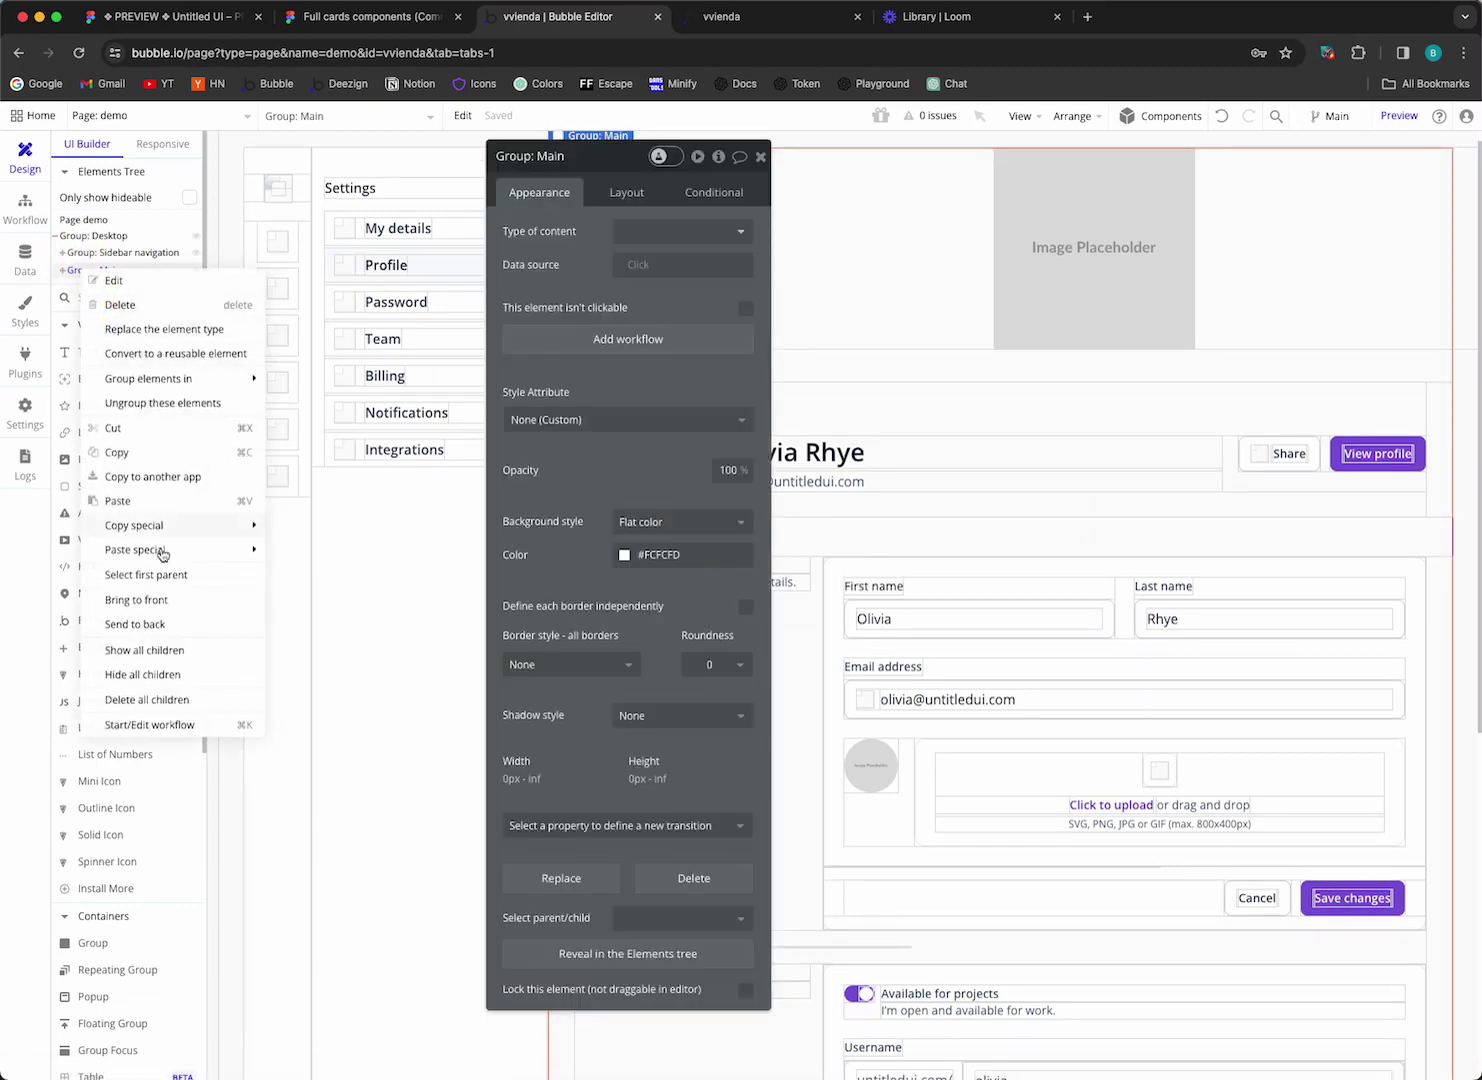
left_click(147, 699)
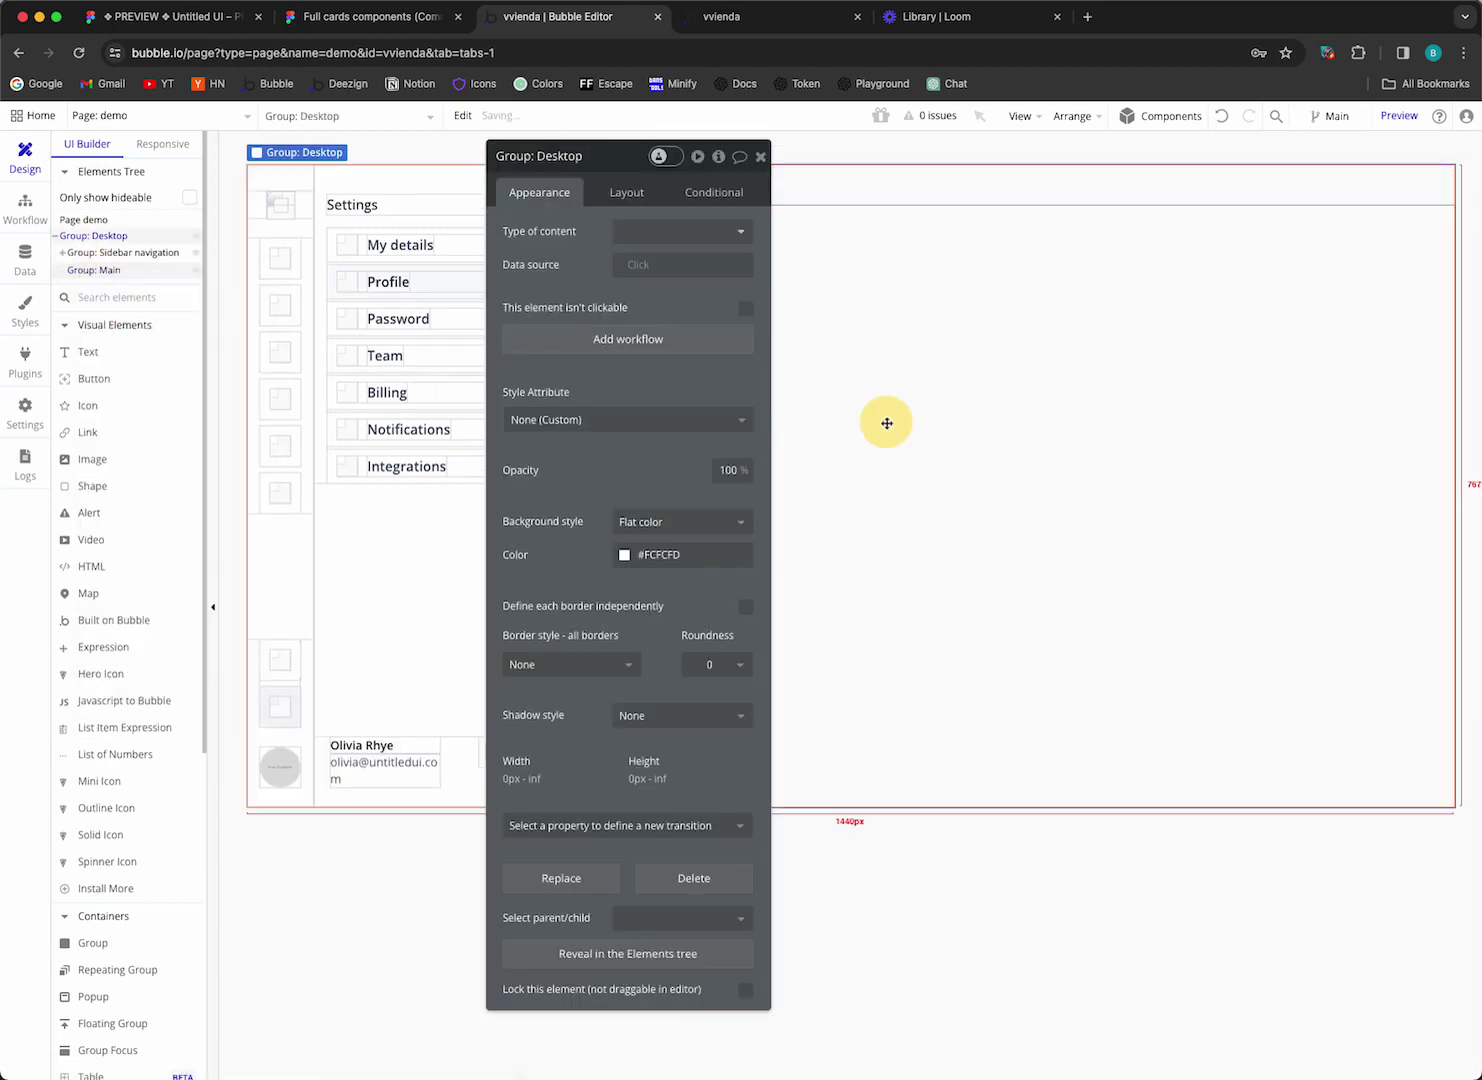
left_click(94, 272)
right_click(94, 272)
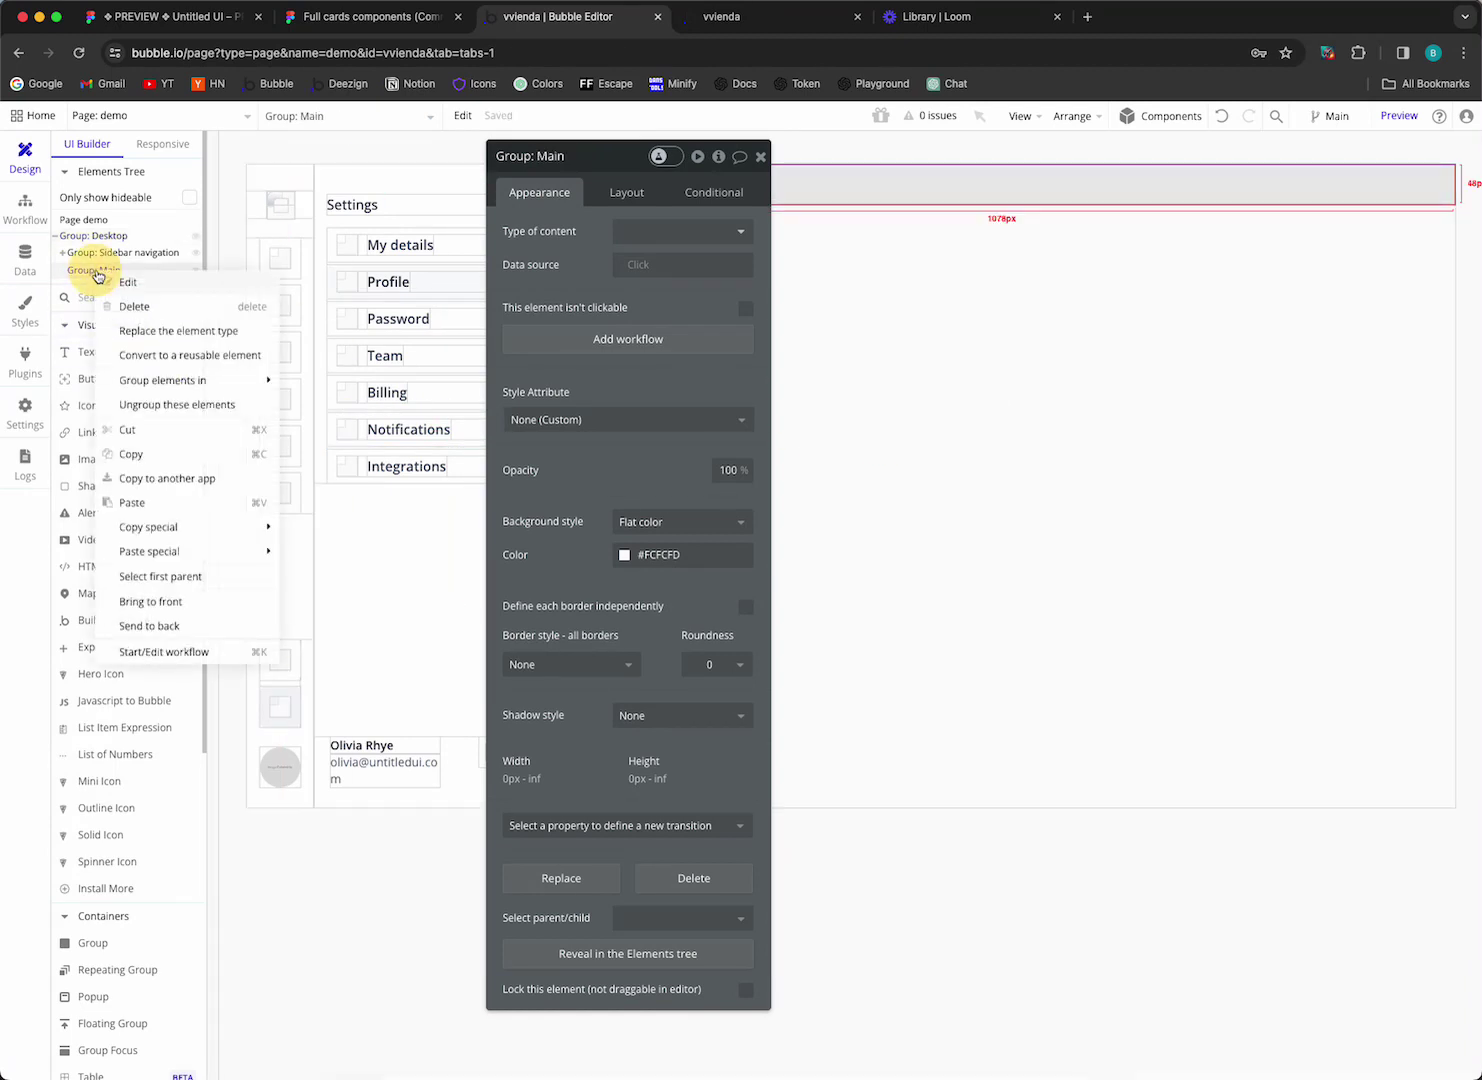
left_click(1329, 56)
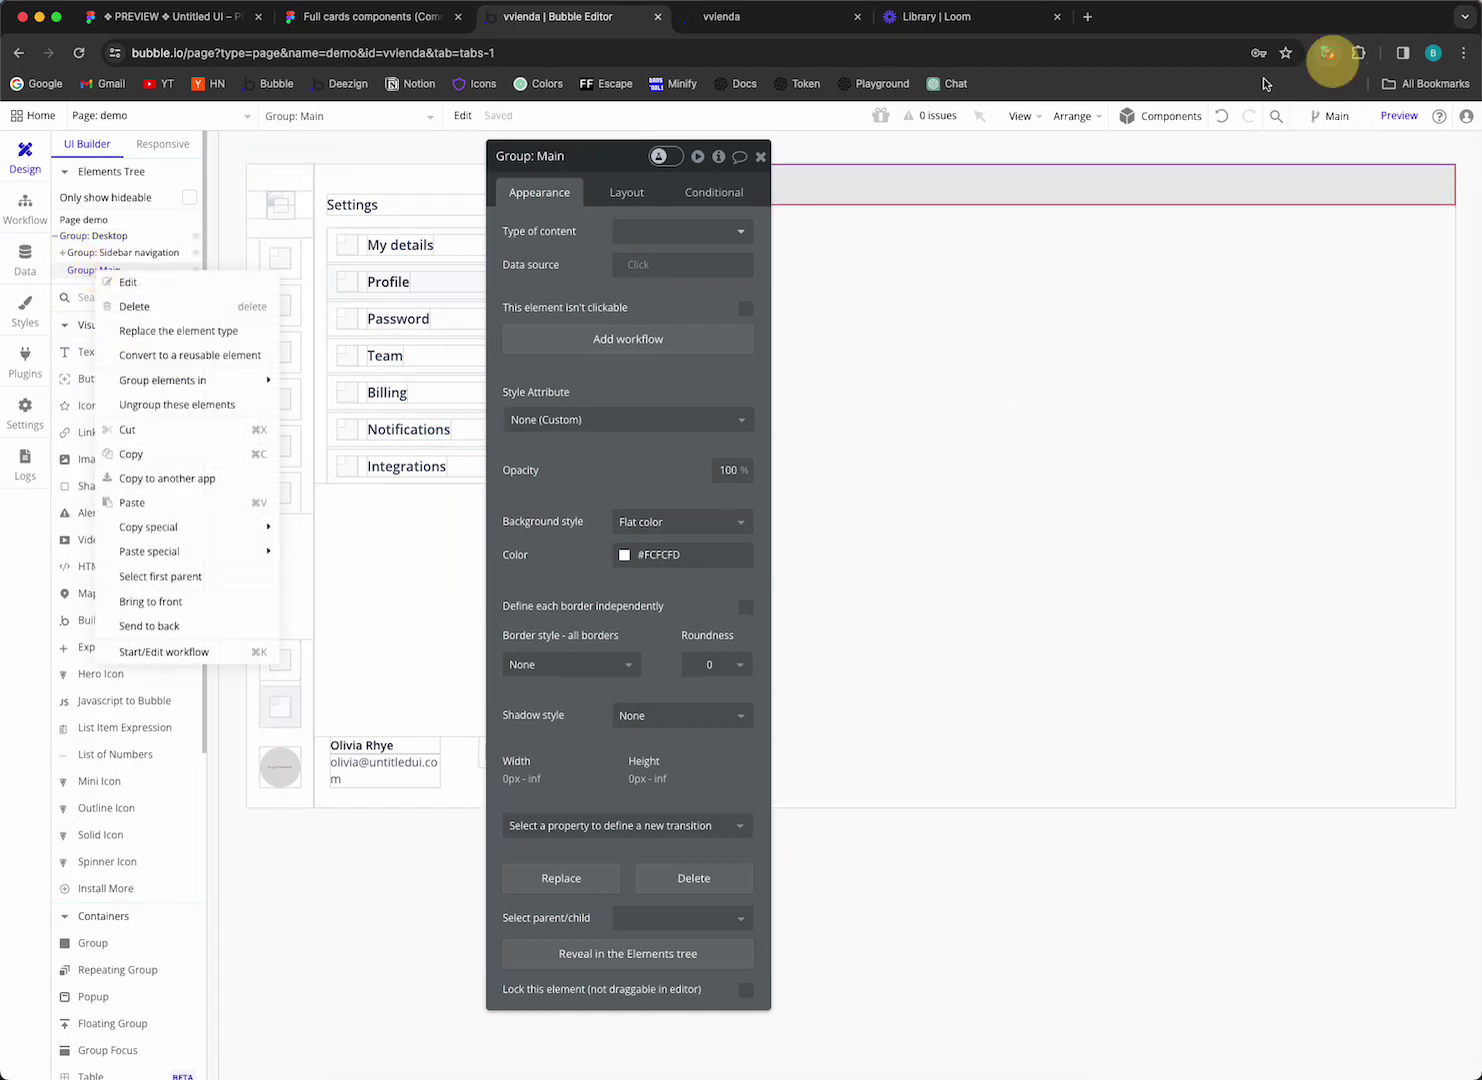
left_click(760, 156)
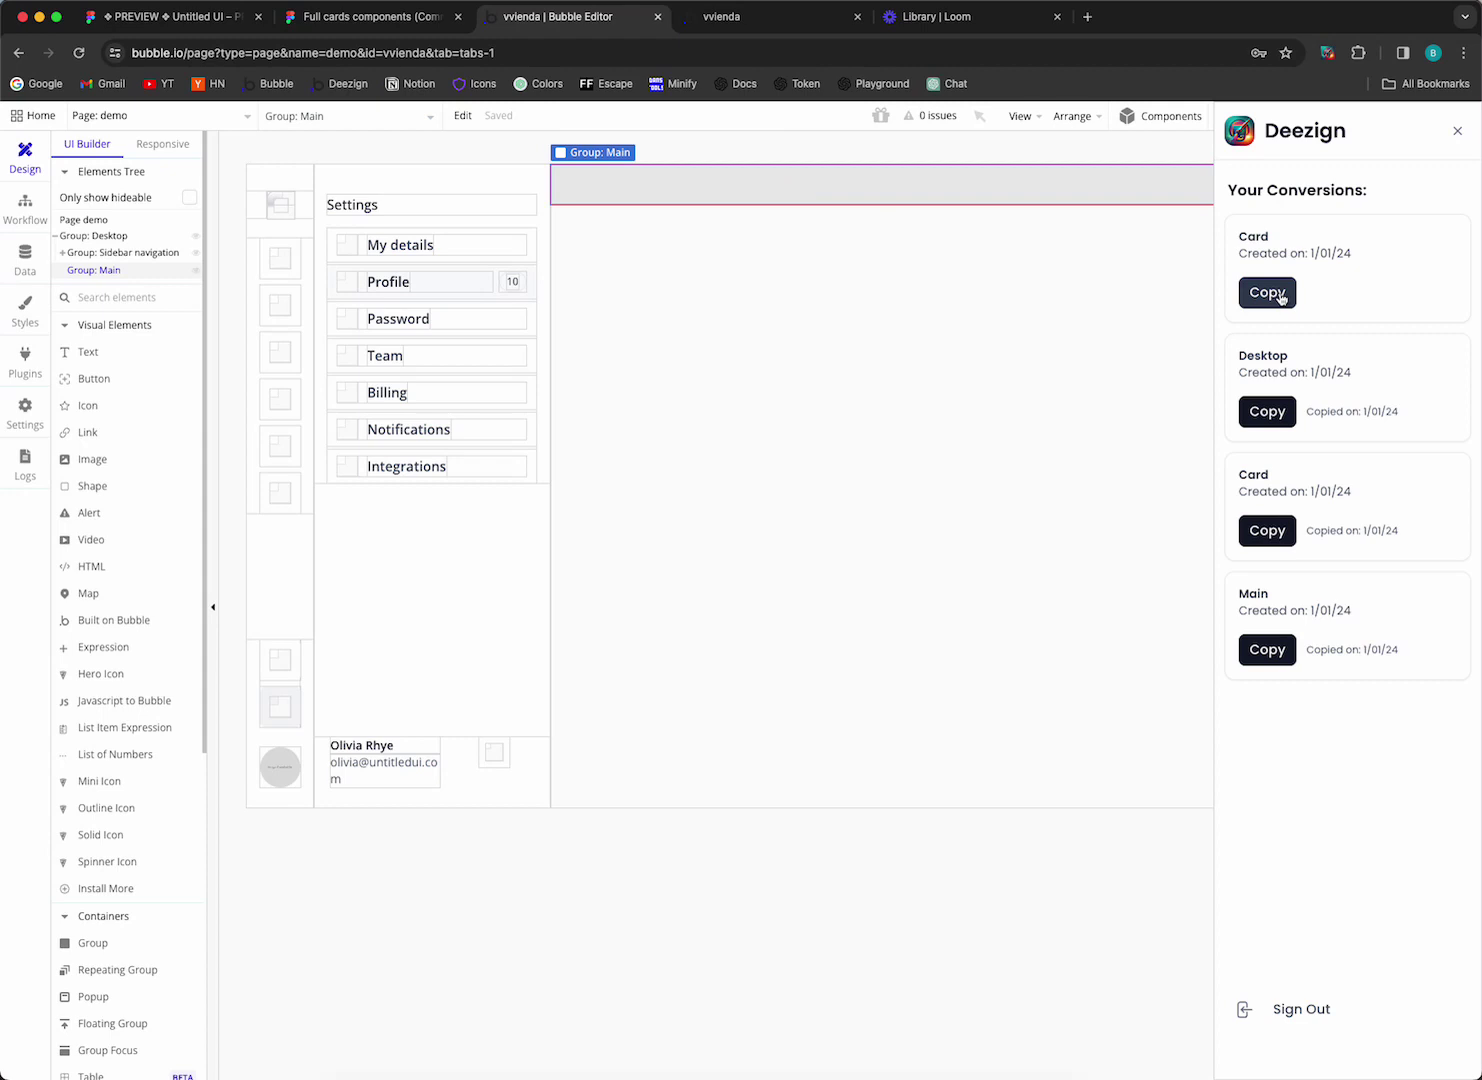
- Copy the converted Card from Deezign and paste it into the Main group
left_click(1267, 293)
right_click(832, 195)
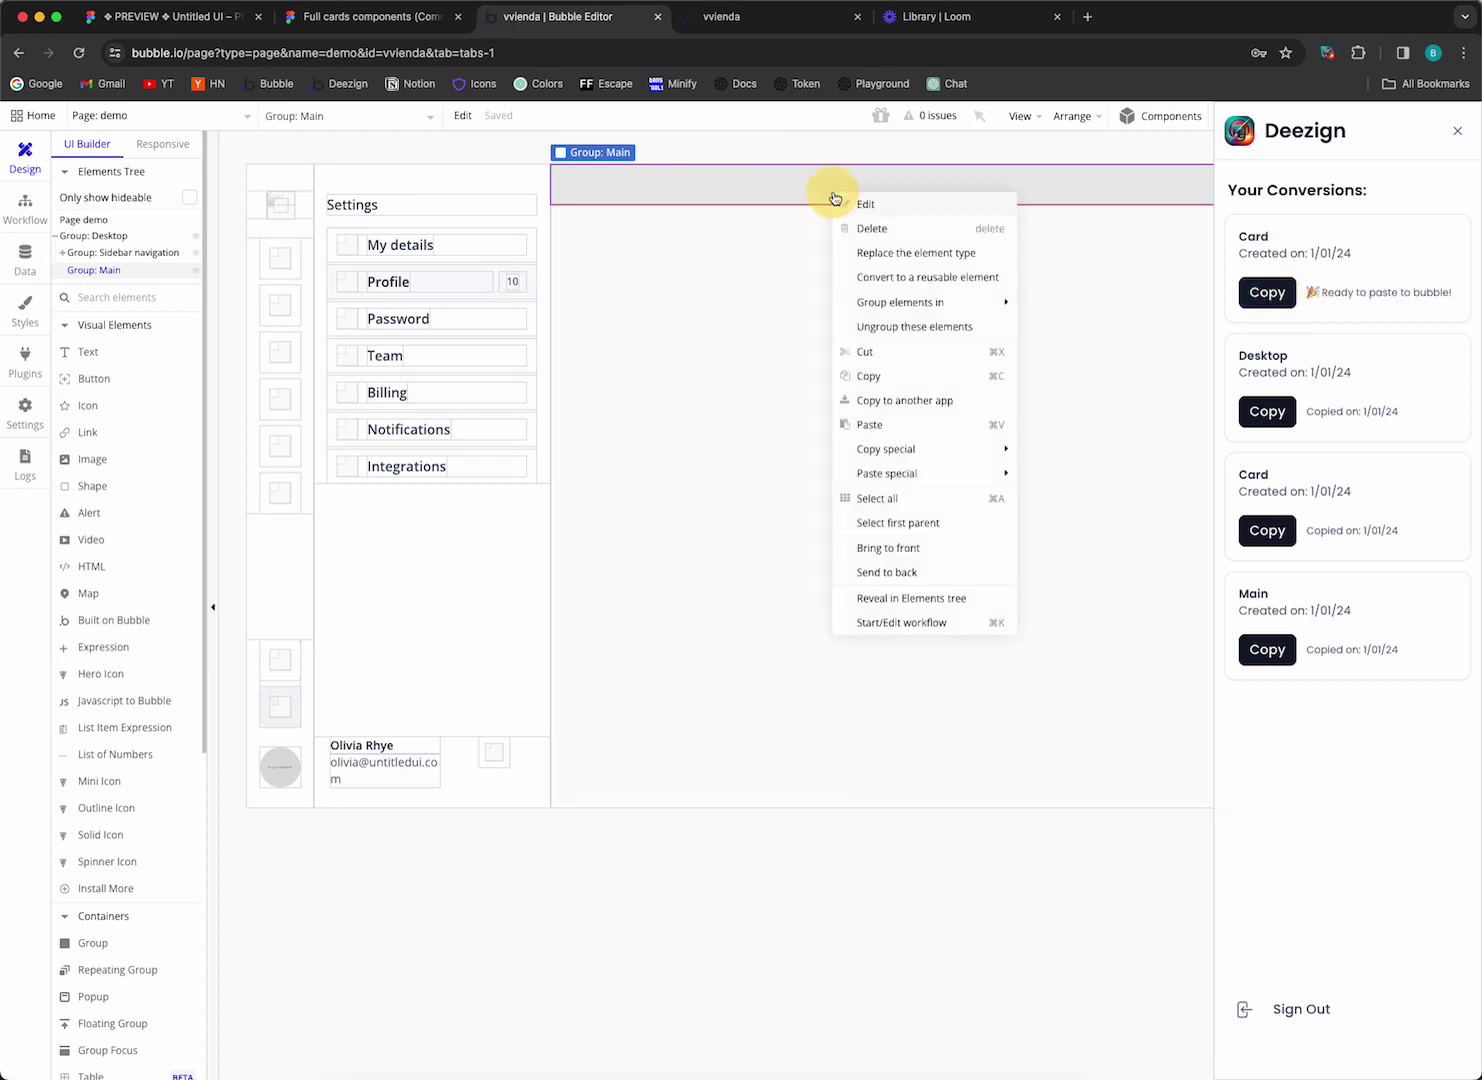
left_click(921, 423)
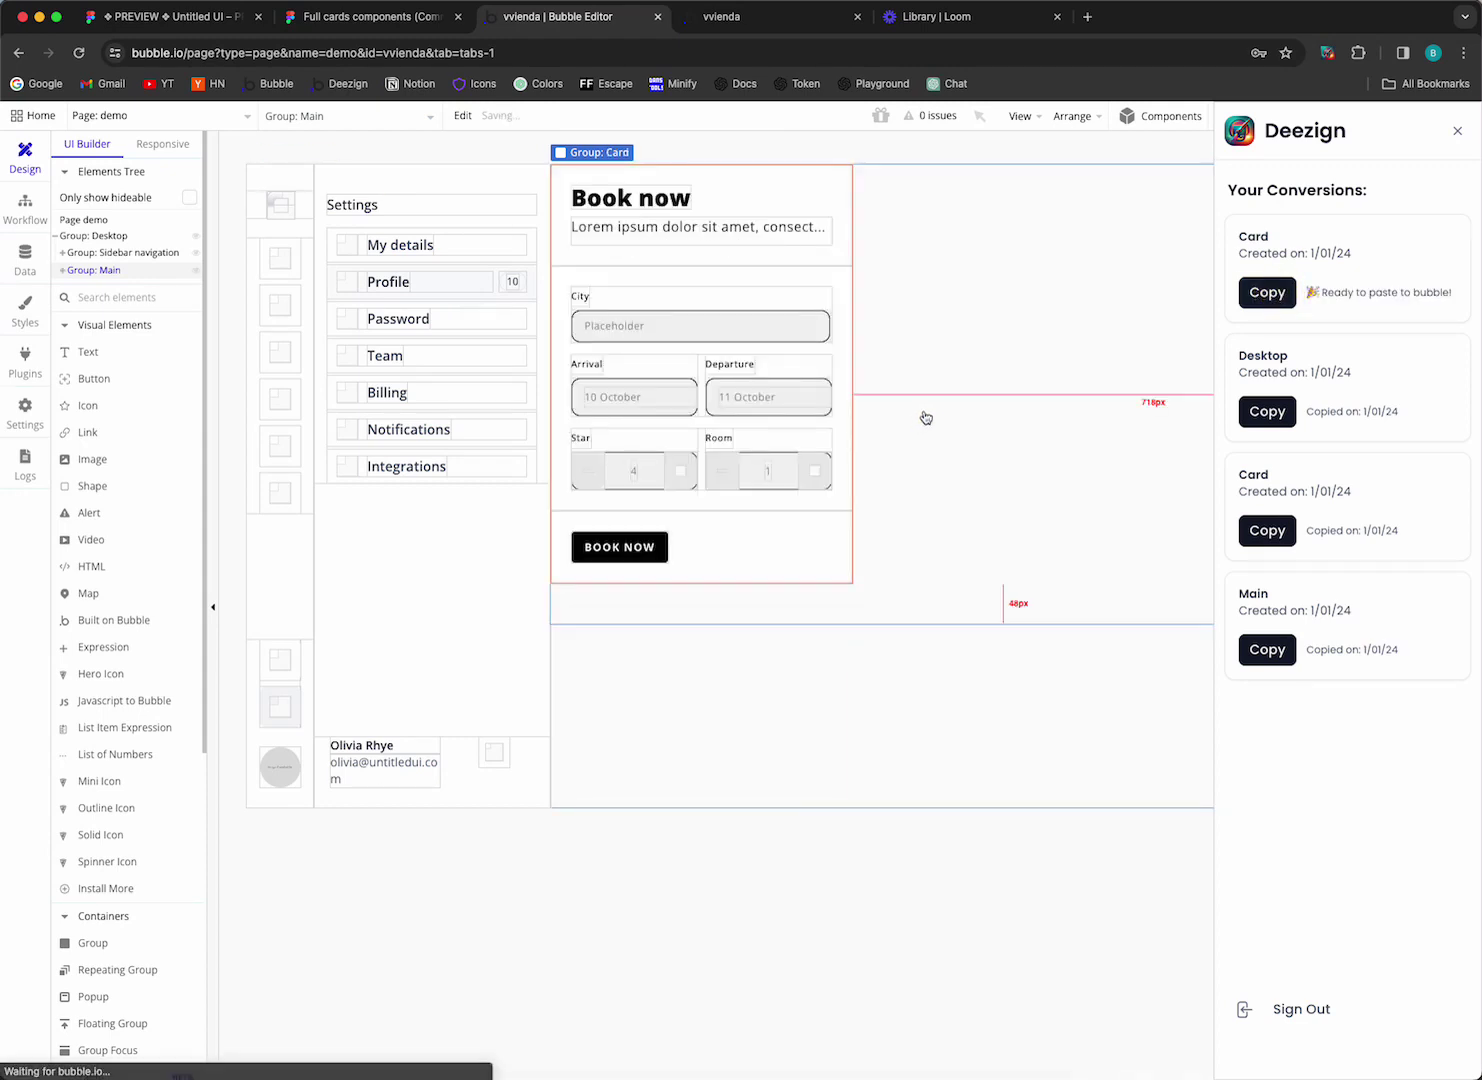
left_click(1456, 131)
- Inspect the City input and BOOK NOW button properties, then launch the live preview
double_click(698, 322)
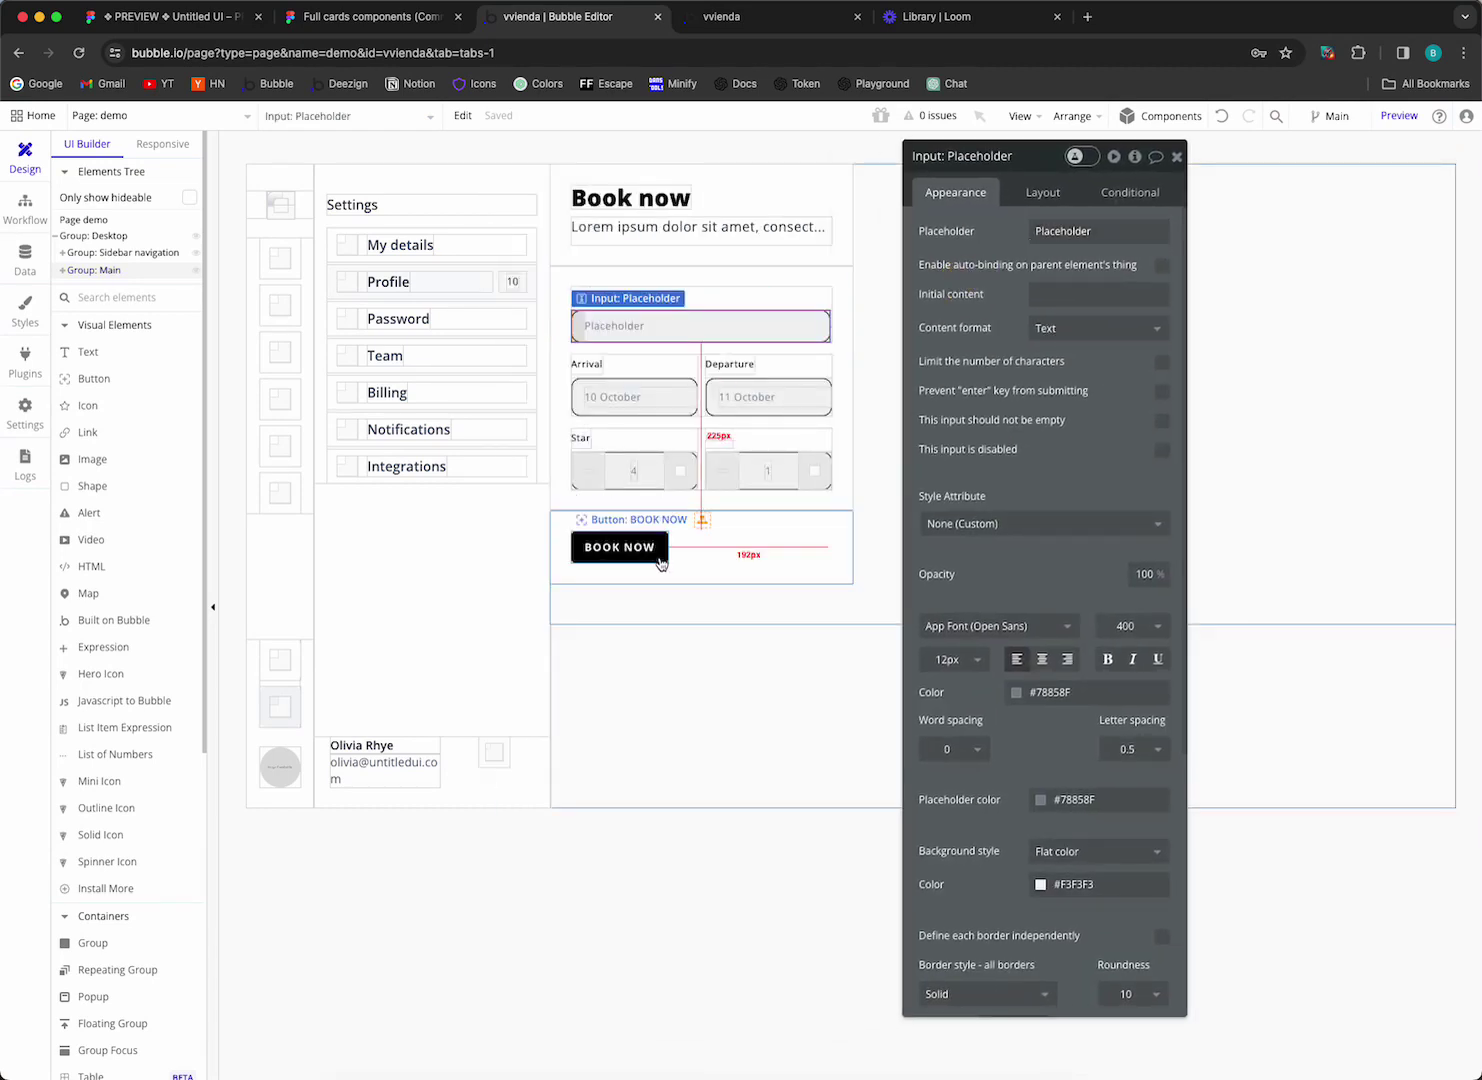
left_click(660, 563)
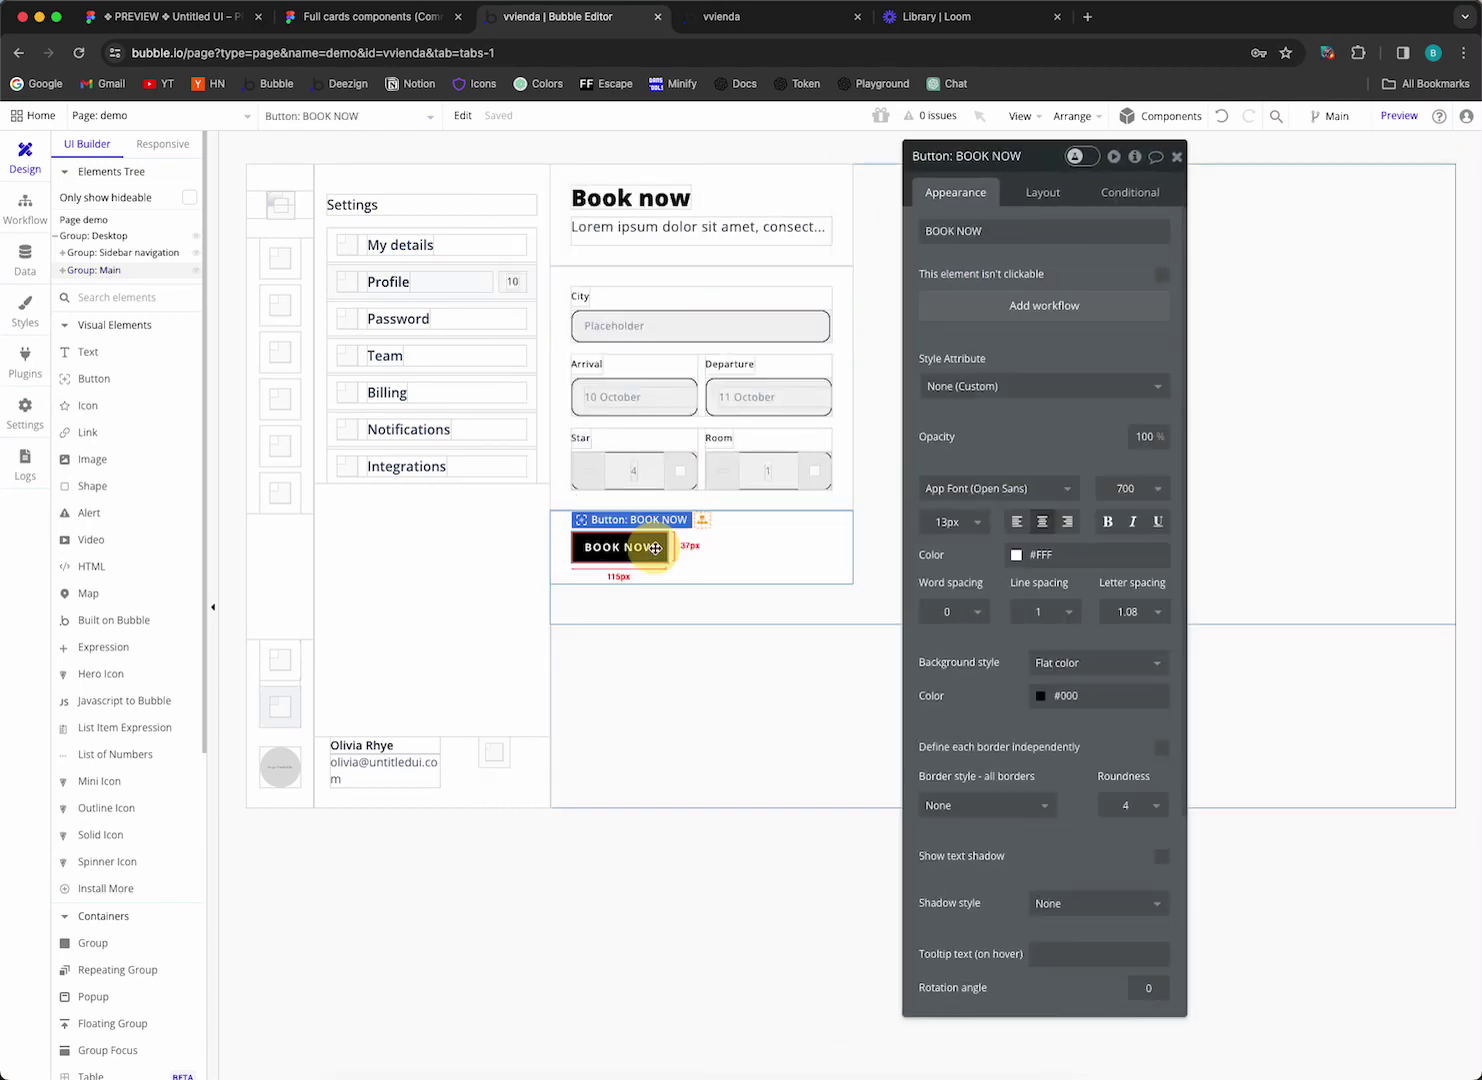
left_click(1399, 116)
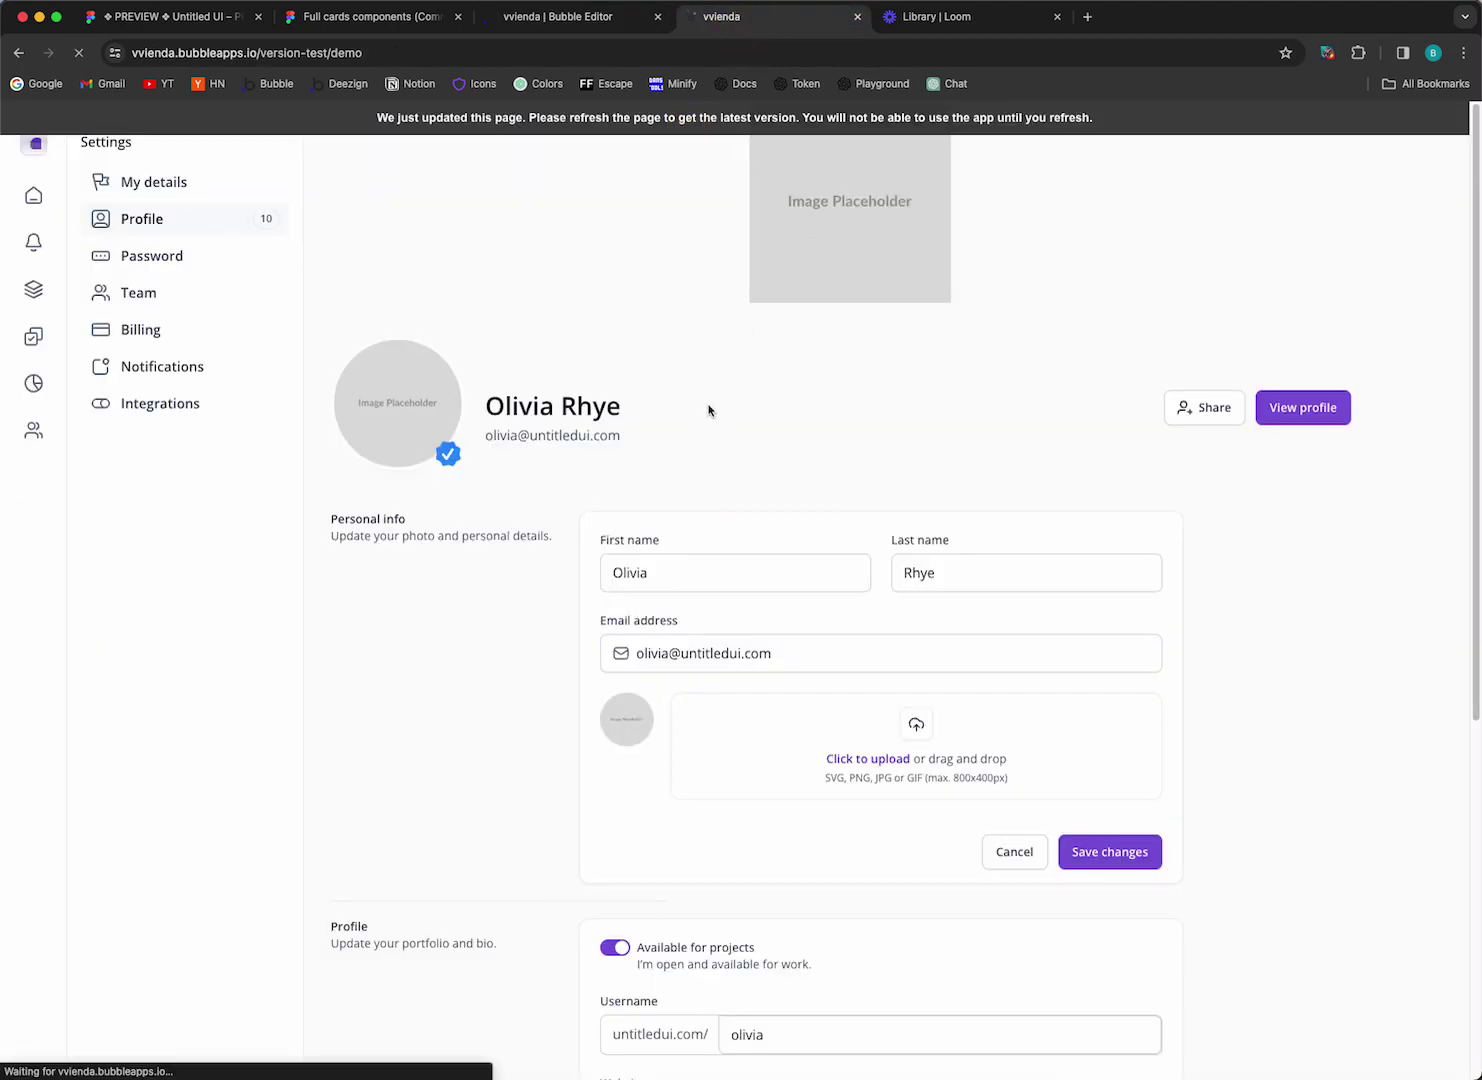
- Test the preview by typing 'asdfadsf' into City, selecting it, and clicking BOOK NOW
left_click(436, 262)
type("asdfadsf")
left_click_drag(447, 261, 332, 253)
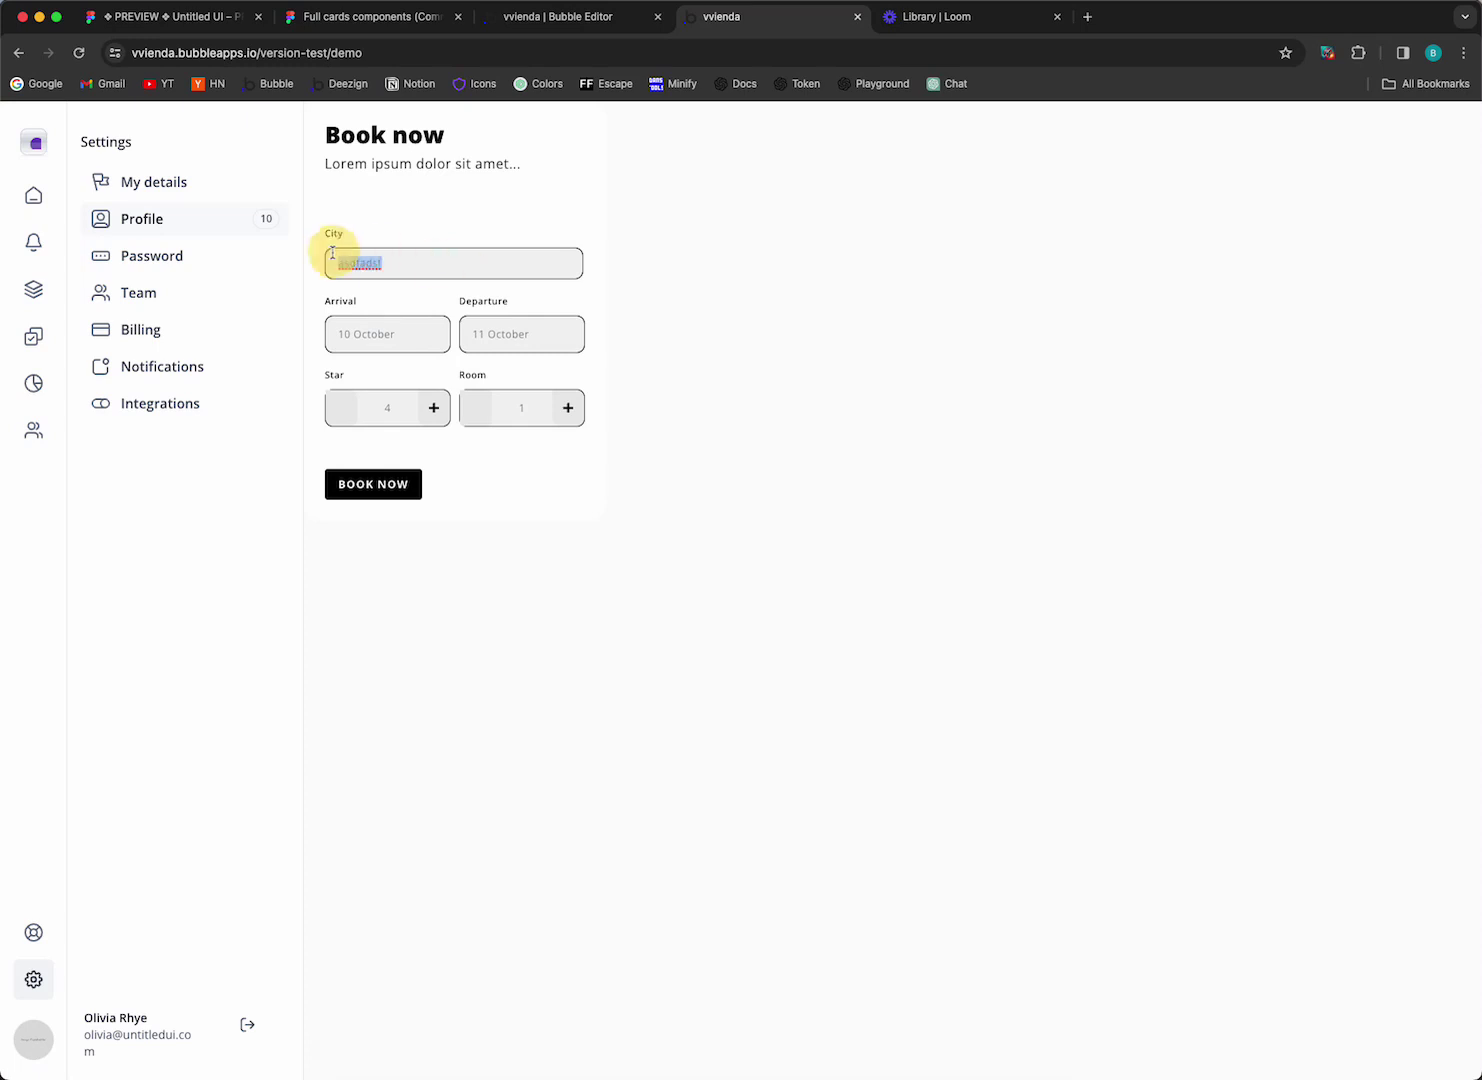
left_click(377, 482)
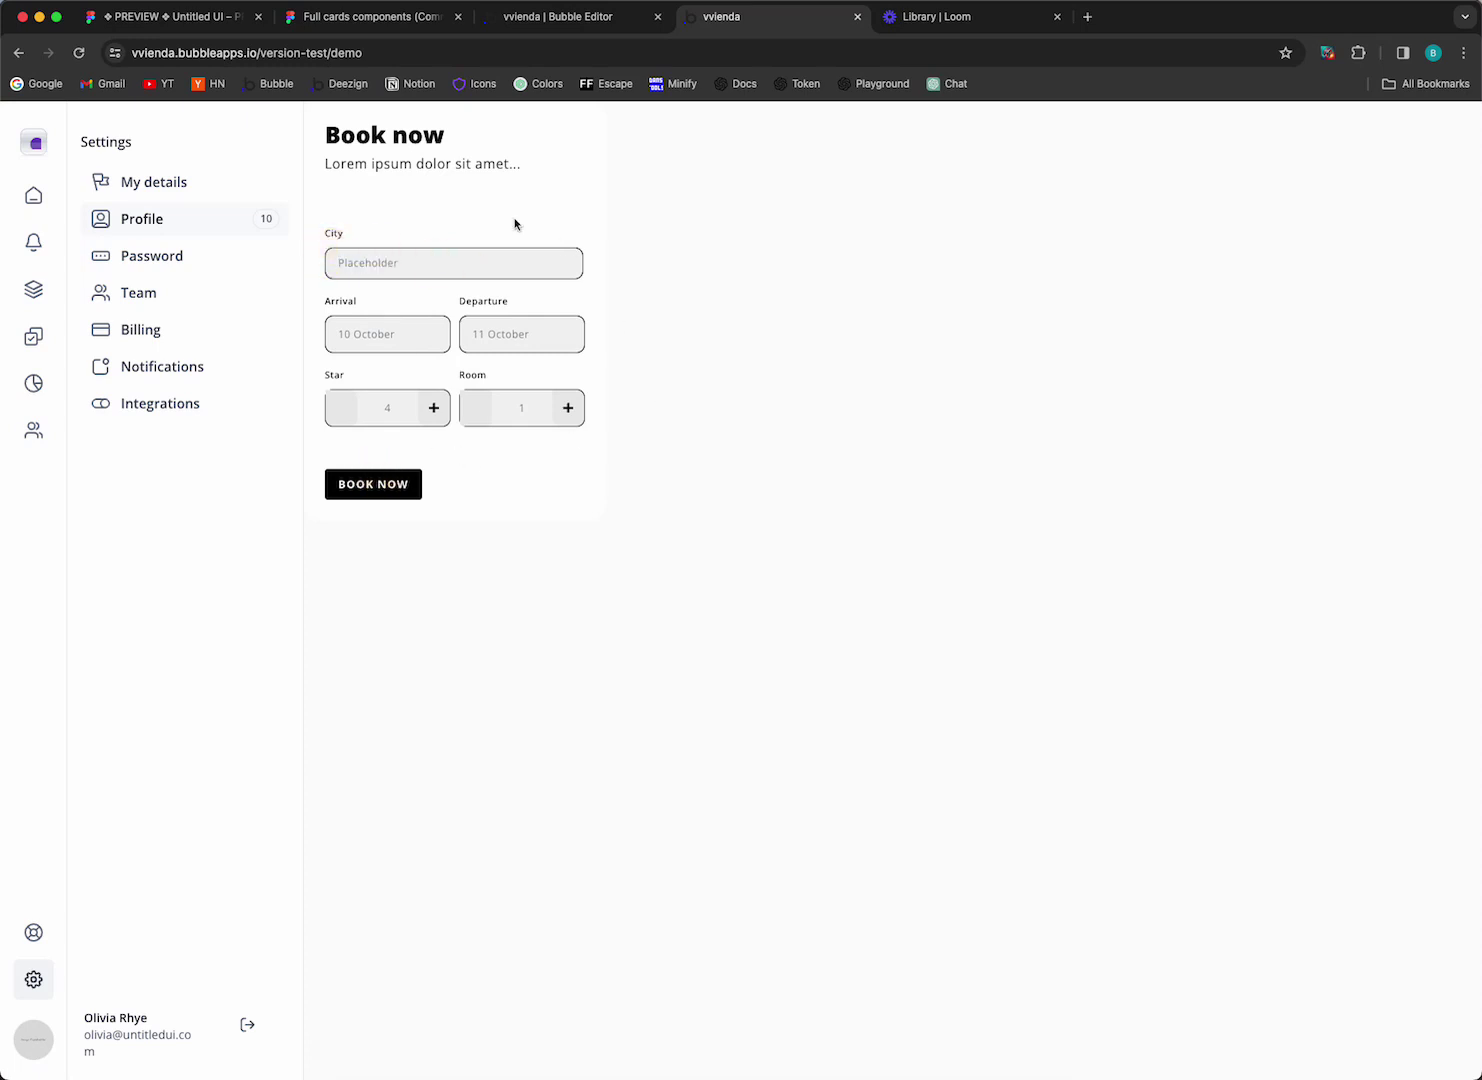